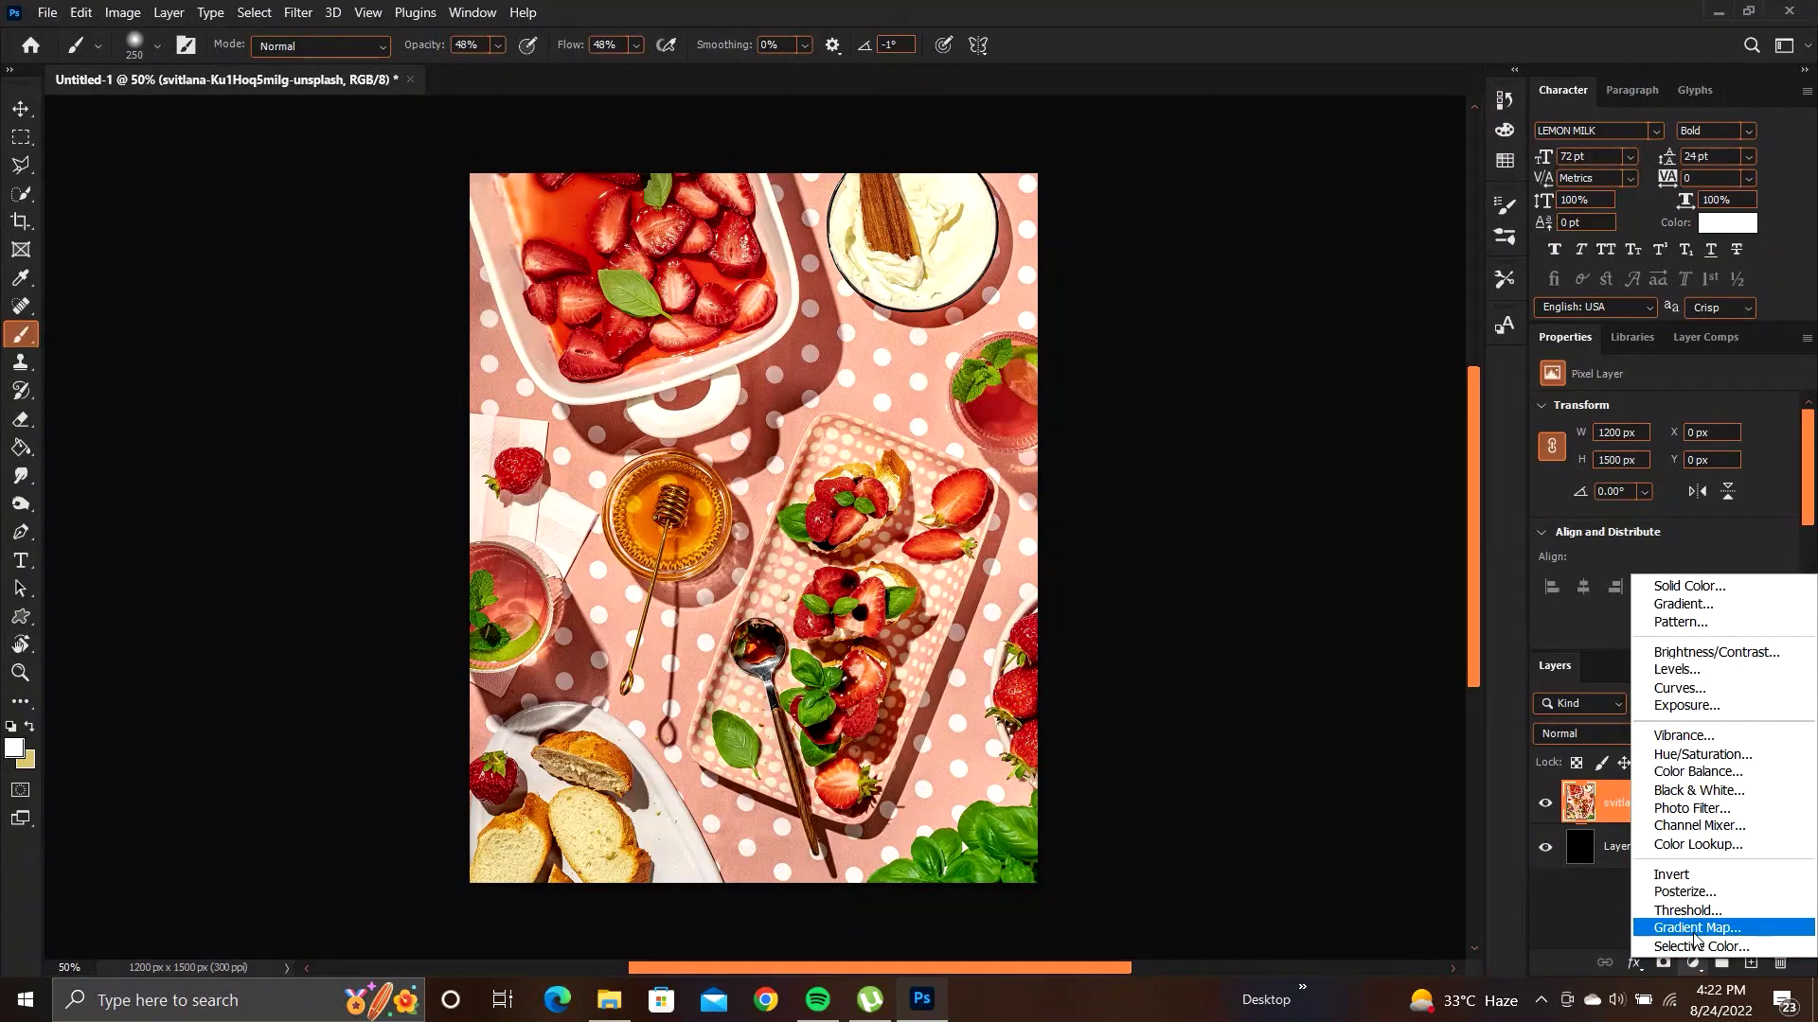
Add a Curves adjustment clipped to the food photo and raise its midtones to input 95, output 148.
{"action": "left_click", "coordinate": [1707, 697]}
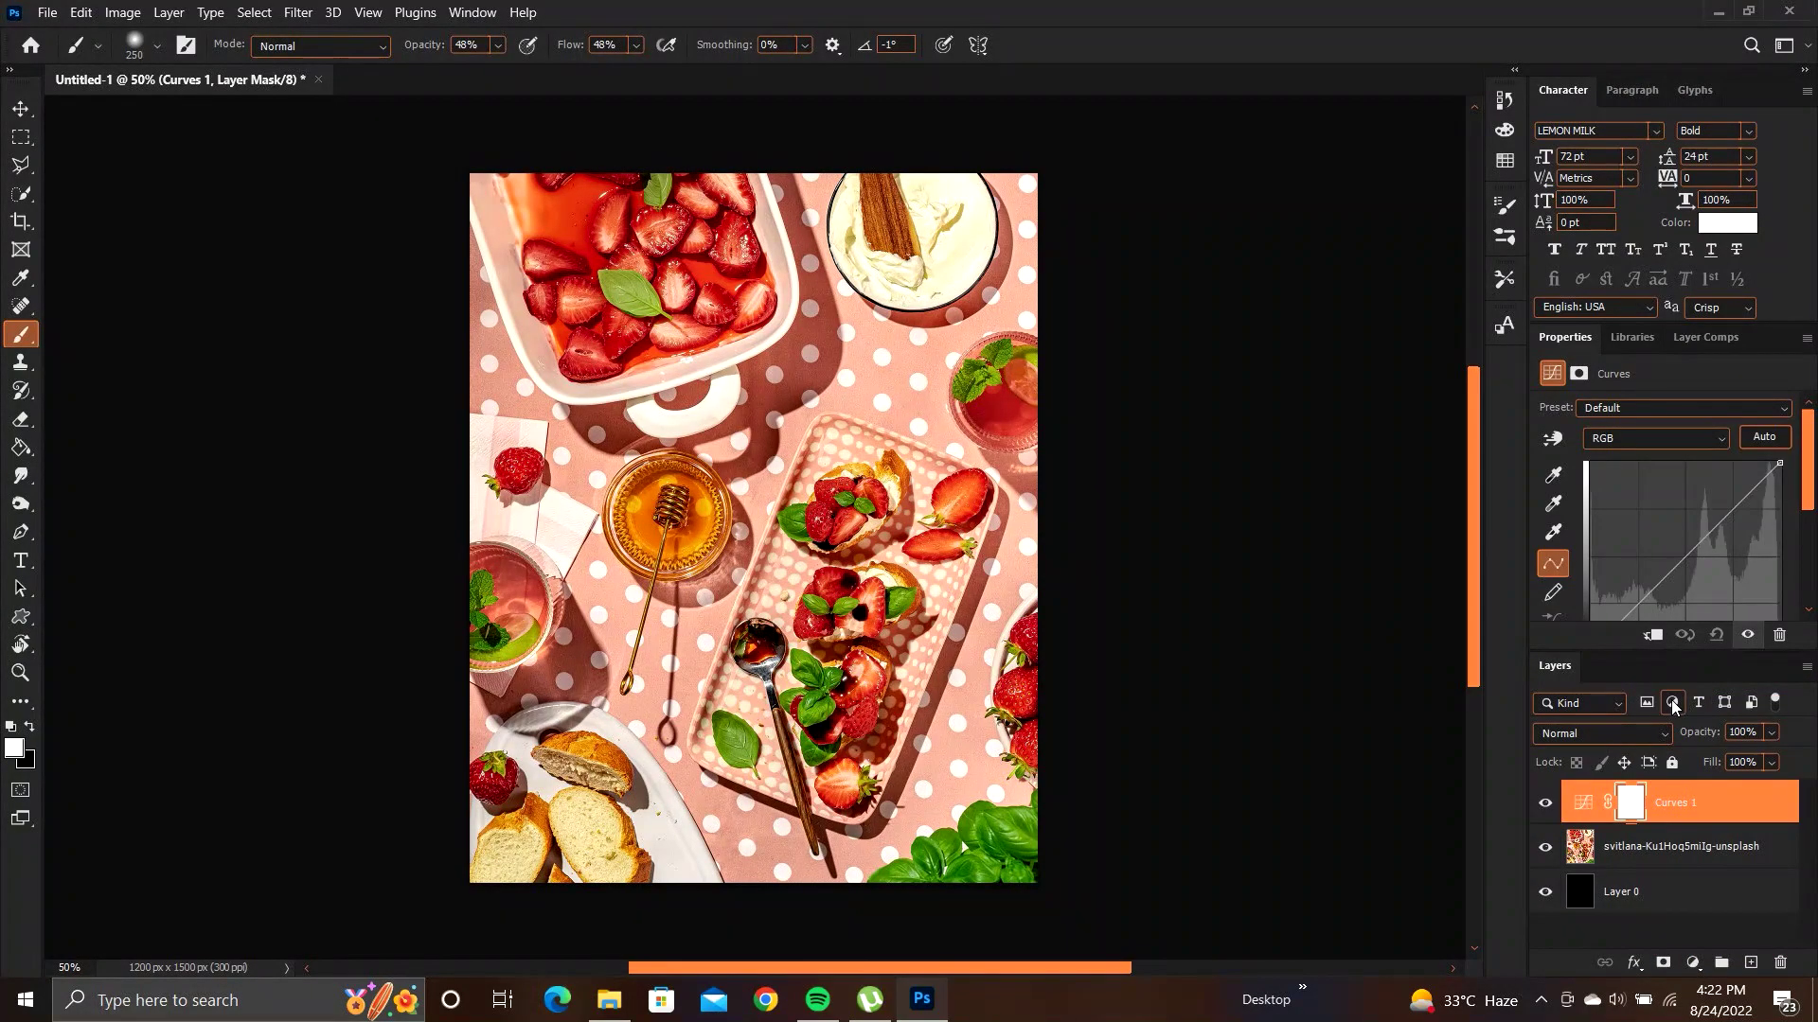
{"action": "left_click", "coordinate": [1653, 636]}
{"action": "scroll", "coordinate": [1650, 508], "scroll_direction": "down", "scroll_amount": 2}
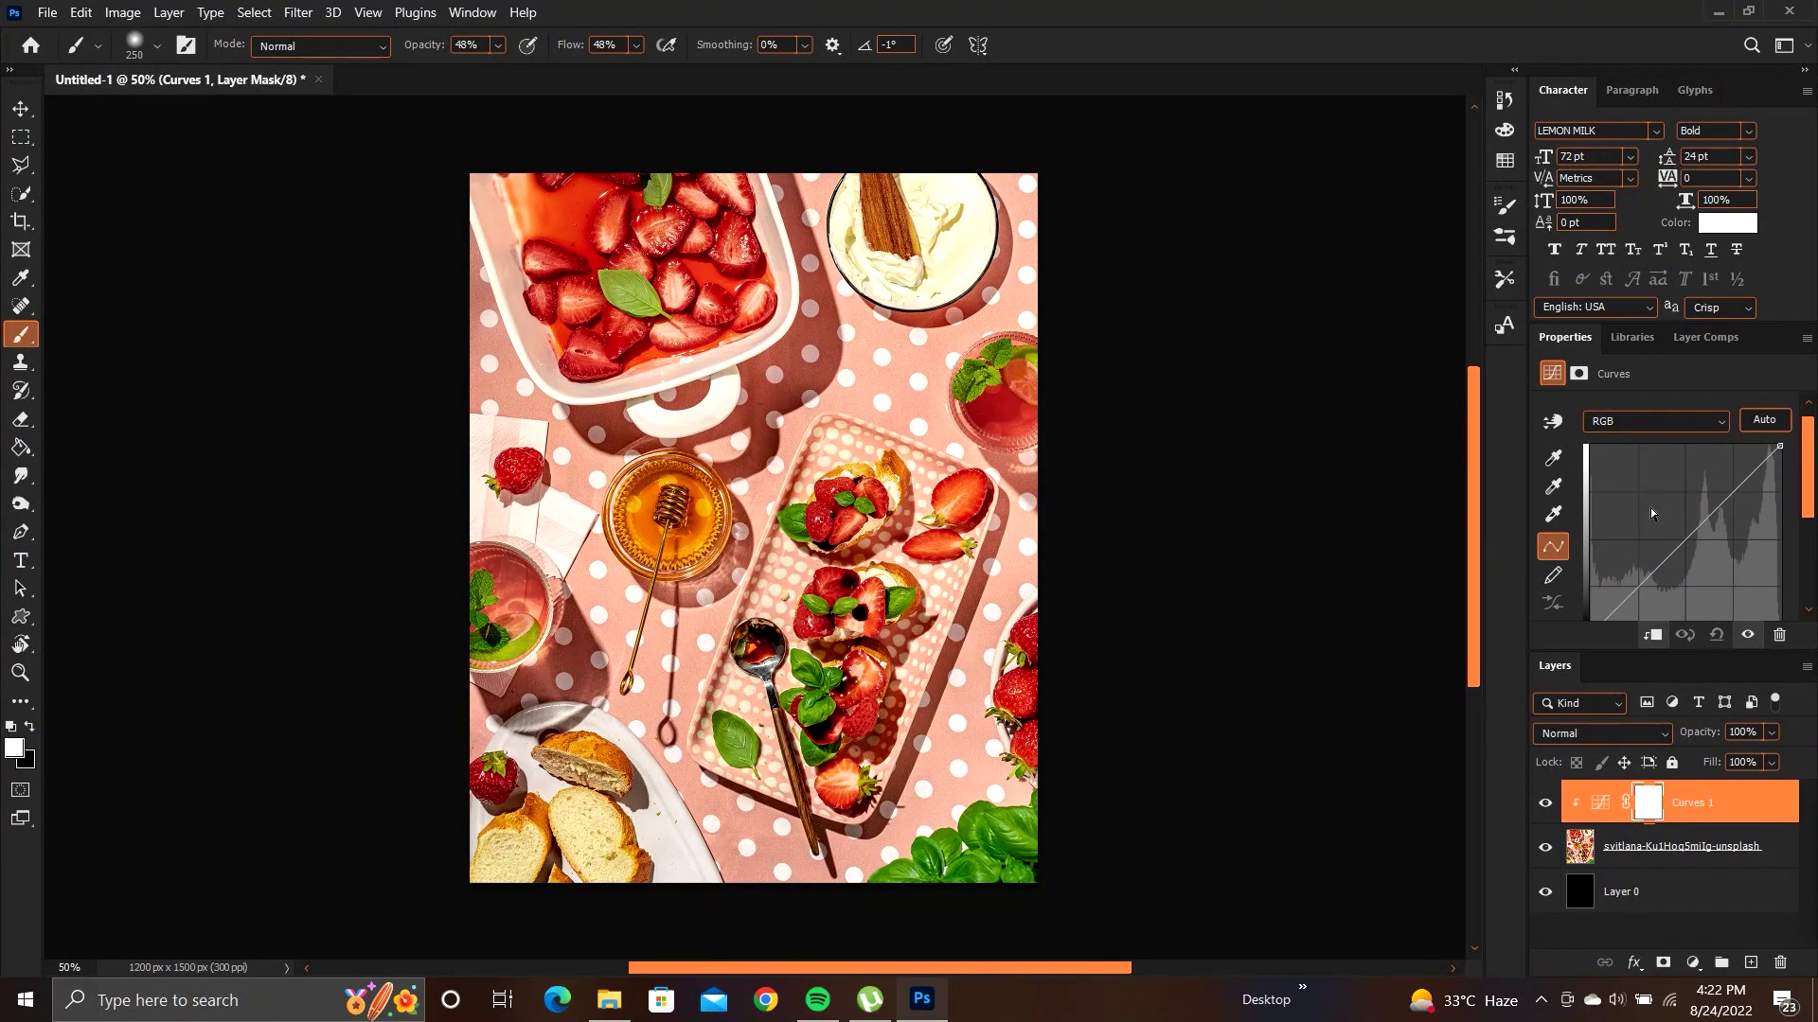
{"action": "scroll", "coordinate": [1650, 507], "scroll_direction": "down", "scroll_amount": 3}
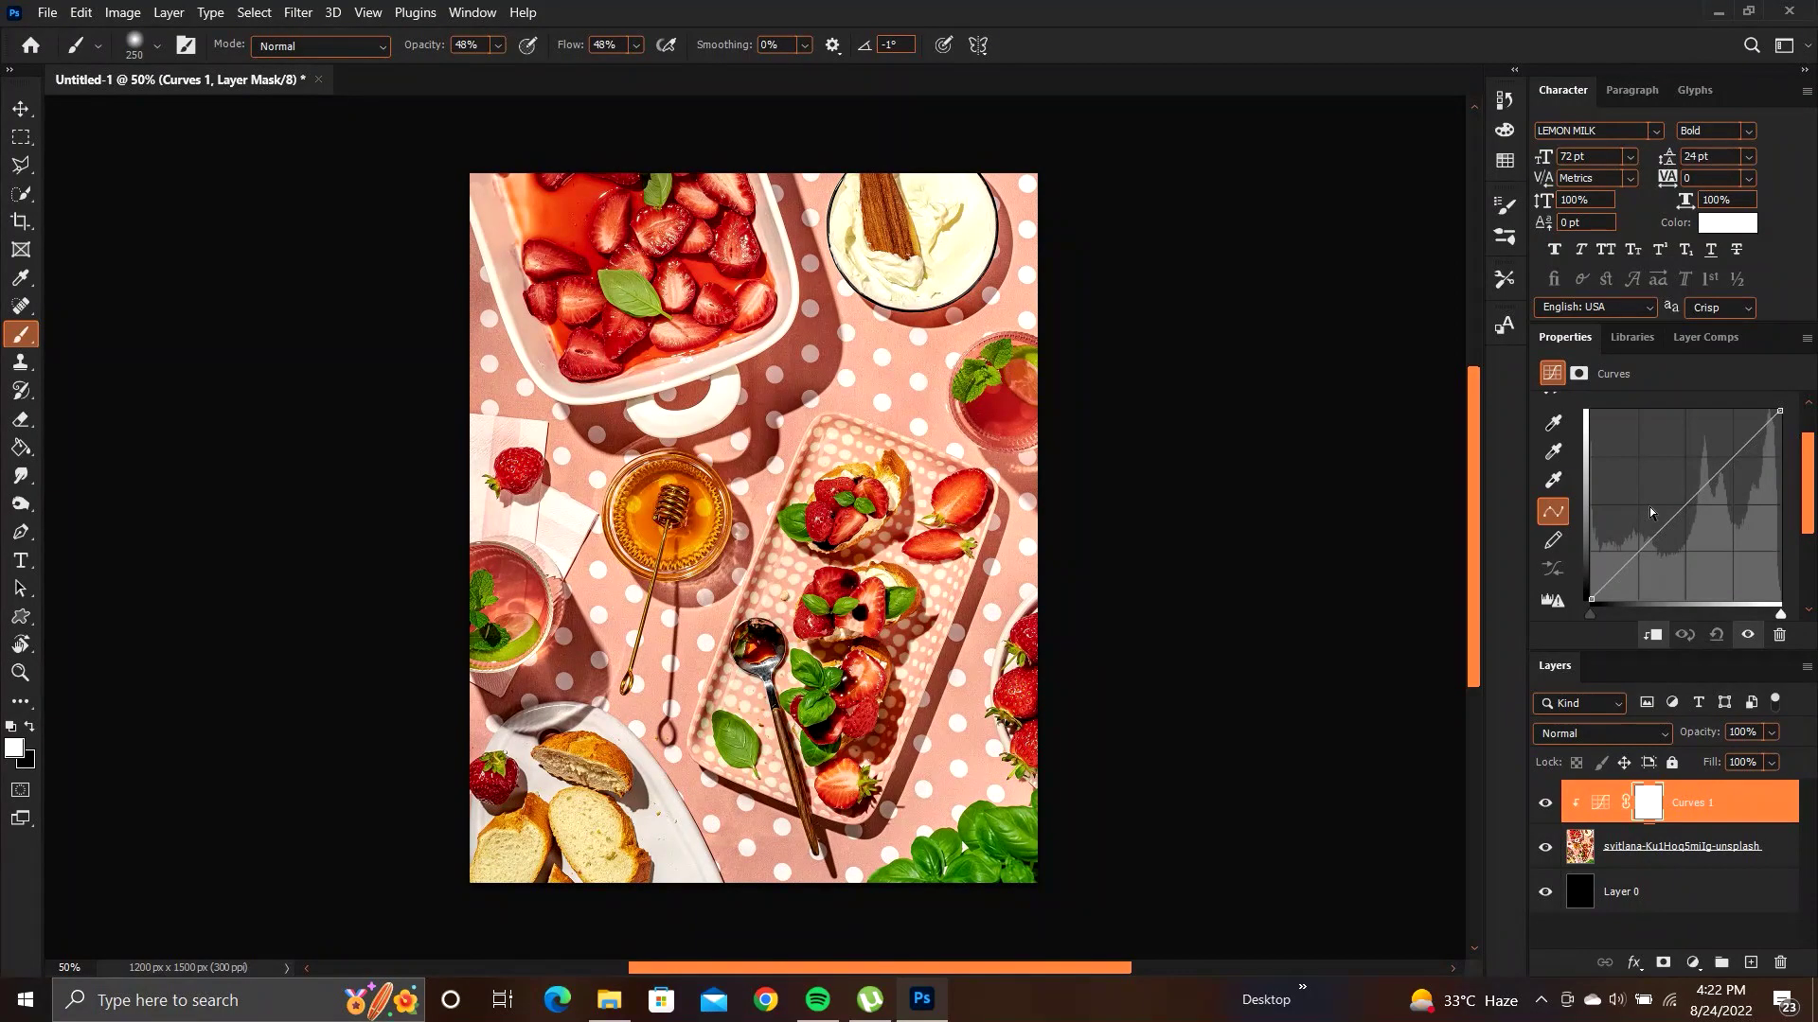
{"action": "left_click_drag", "start_coordinate": [1668, 491], "coordinate": [1660, 455]}
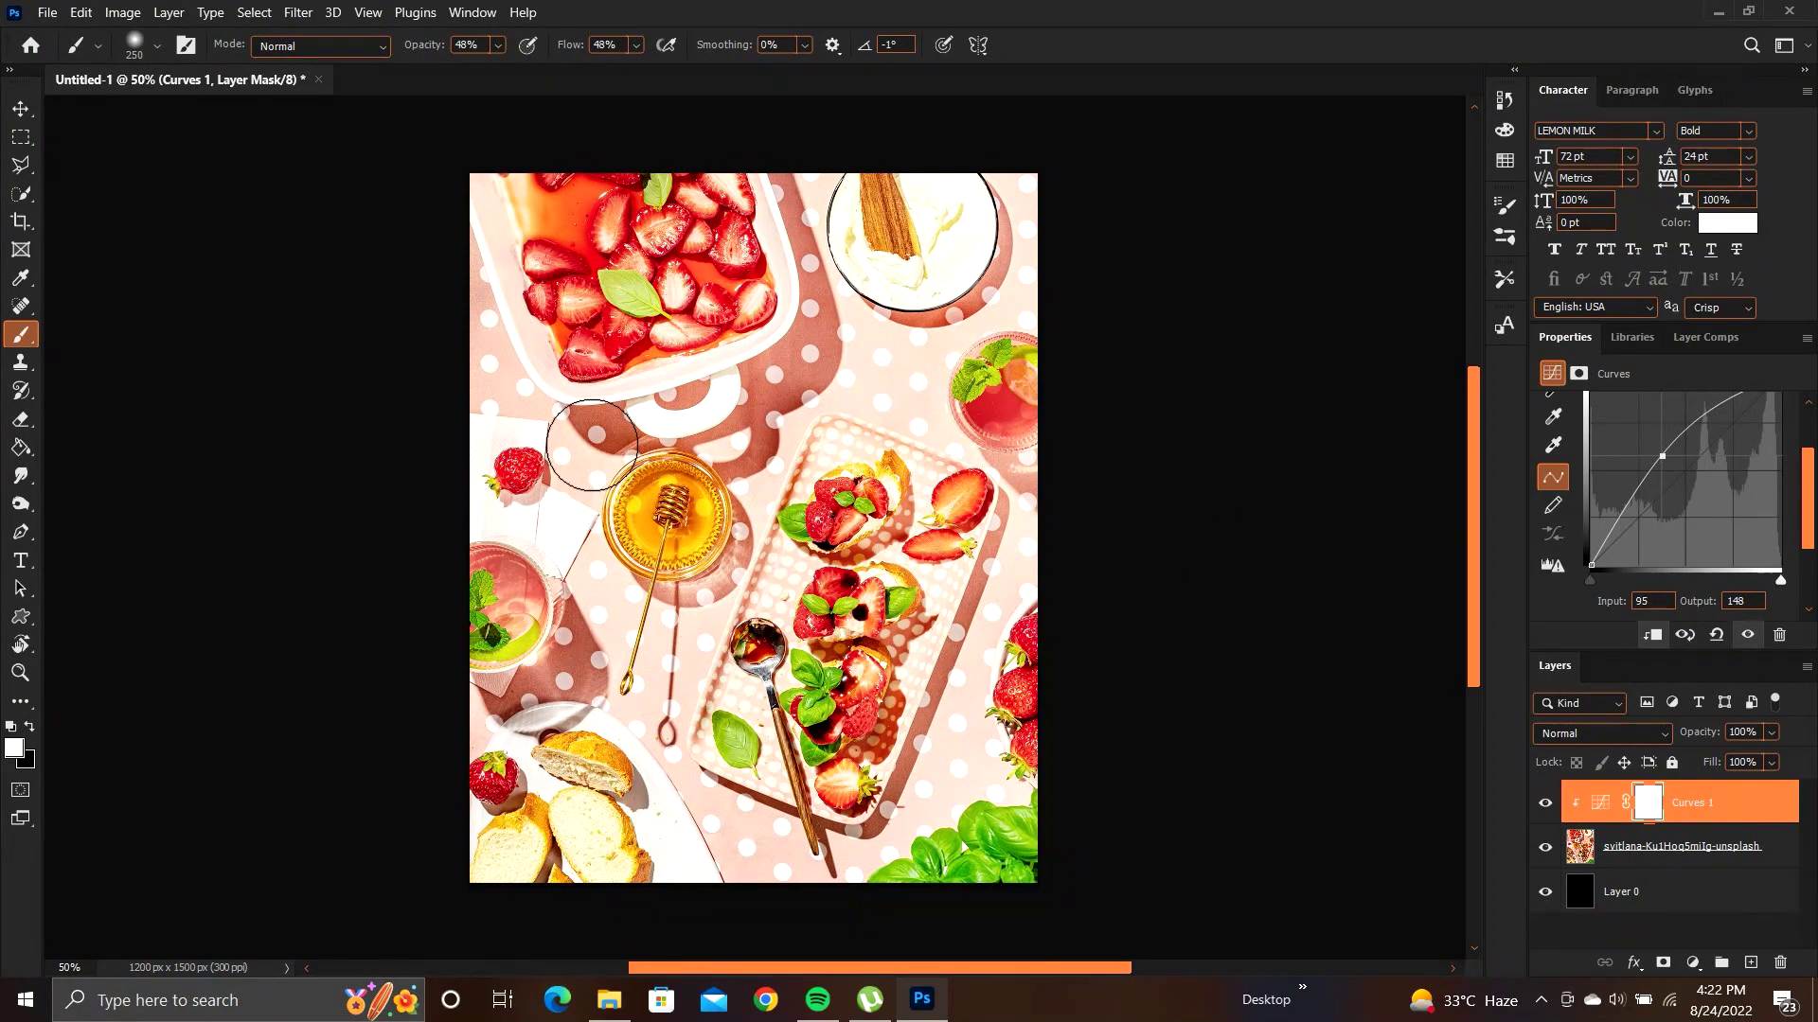
Refine the curve with two neighbouring midtone points, placing the lower one at input 101, output 124.
{"action": "left_click_drag", "start_coordinate": [1694, 432], "coordinate": [1696, 453]}
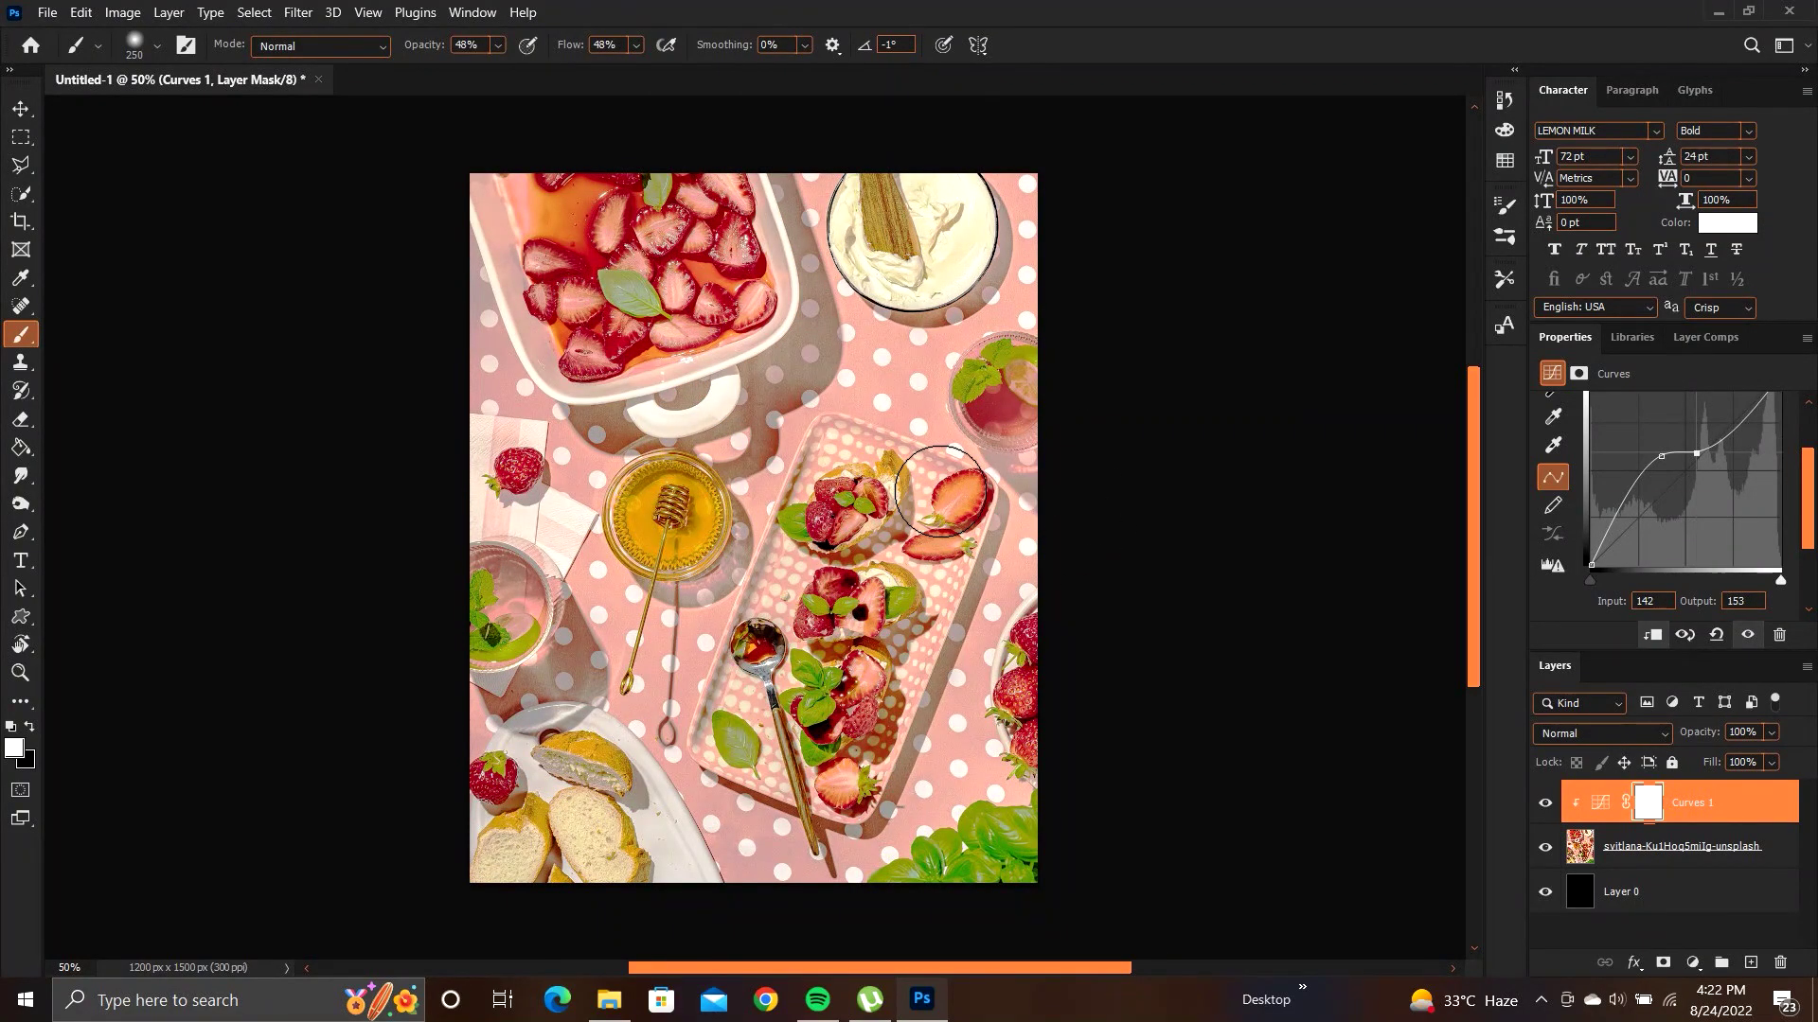
{"action": "left_click_drag", "start_coordinate": [1696, 453], "coordinate": [1798, 530]}
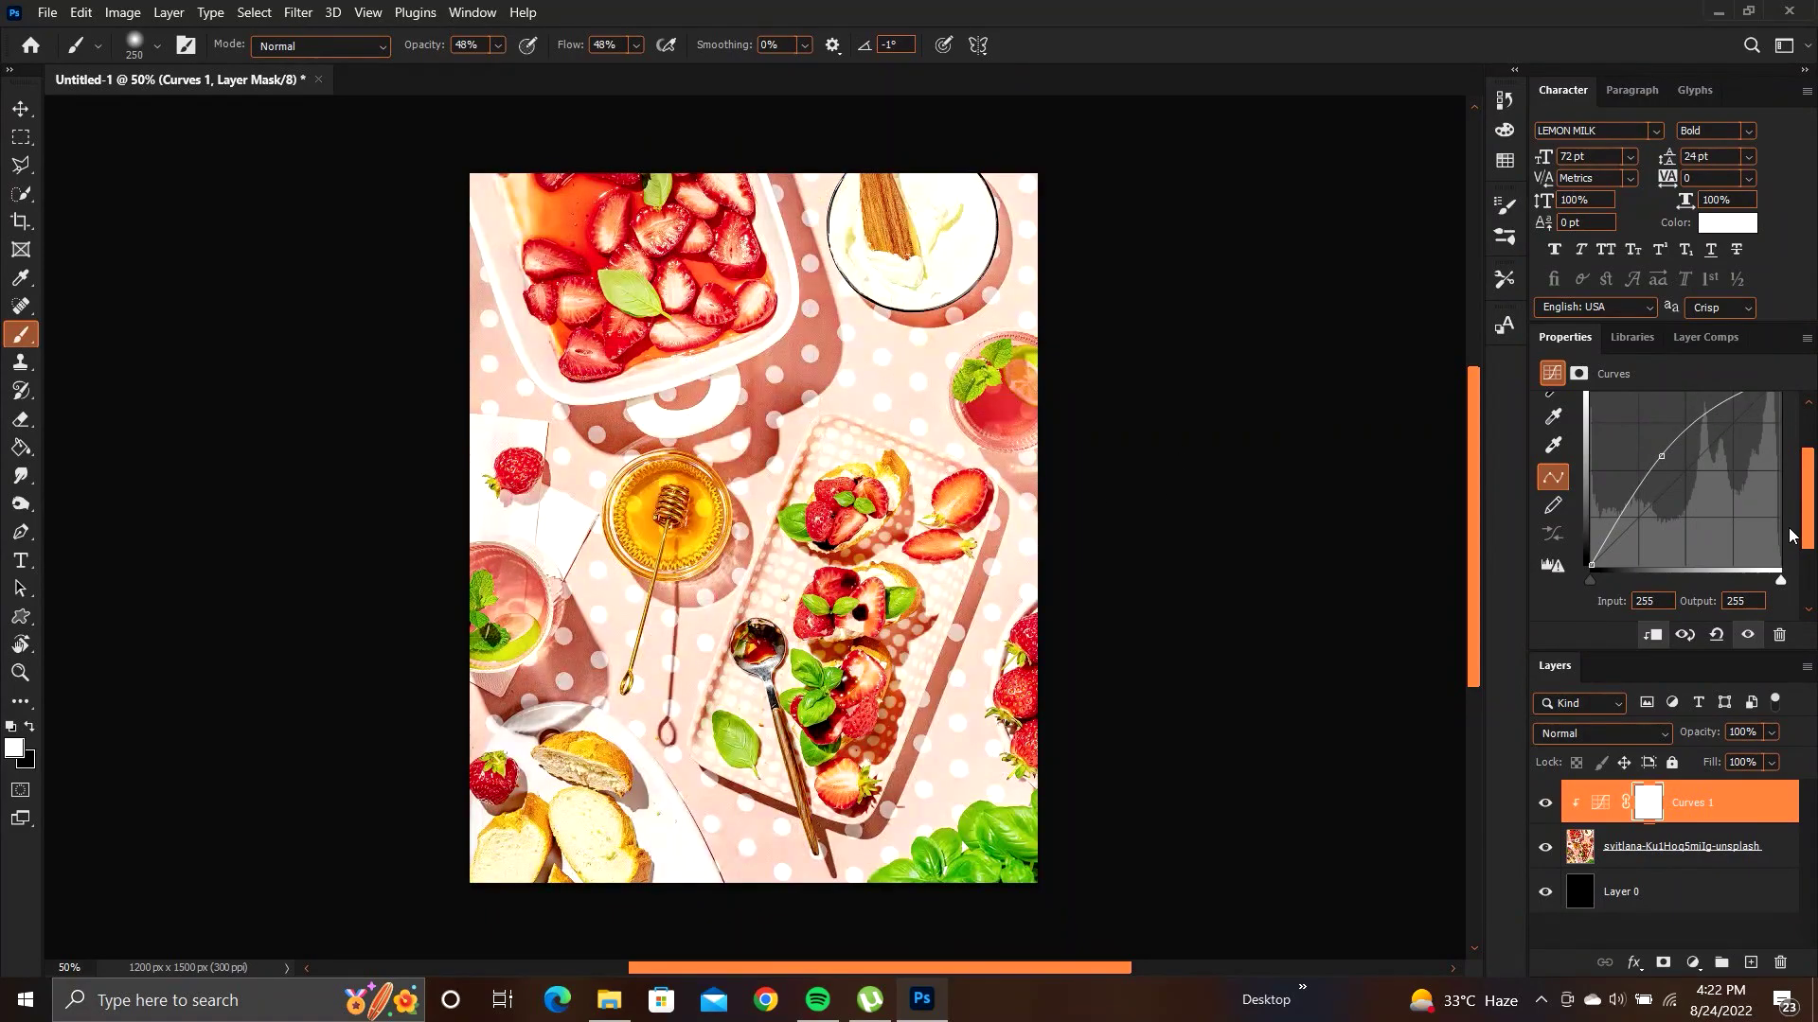
{"action": "left_click_drag", "start_coordinate": [1663, 455], "coordinate": [1676, 456]}
{"action": "left_click", "coordinate": [1665, 473]}
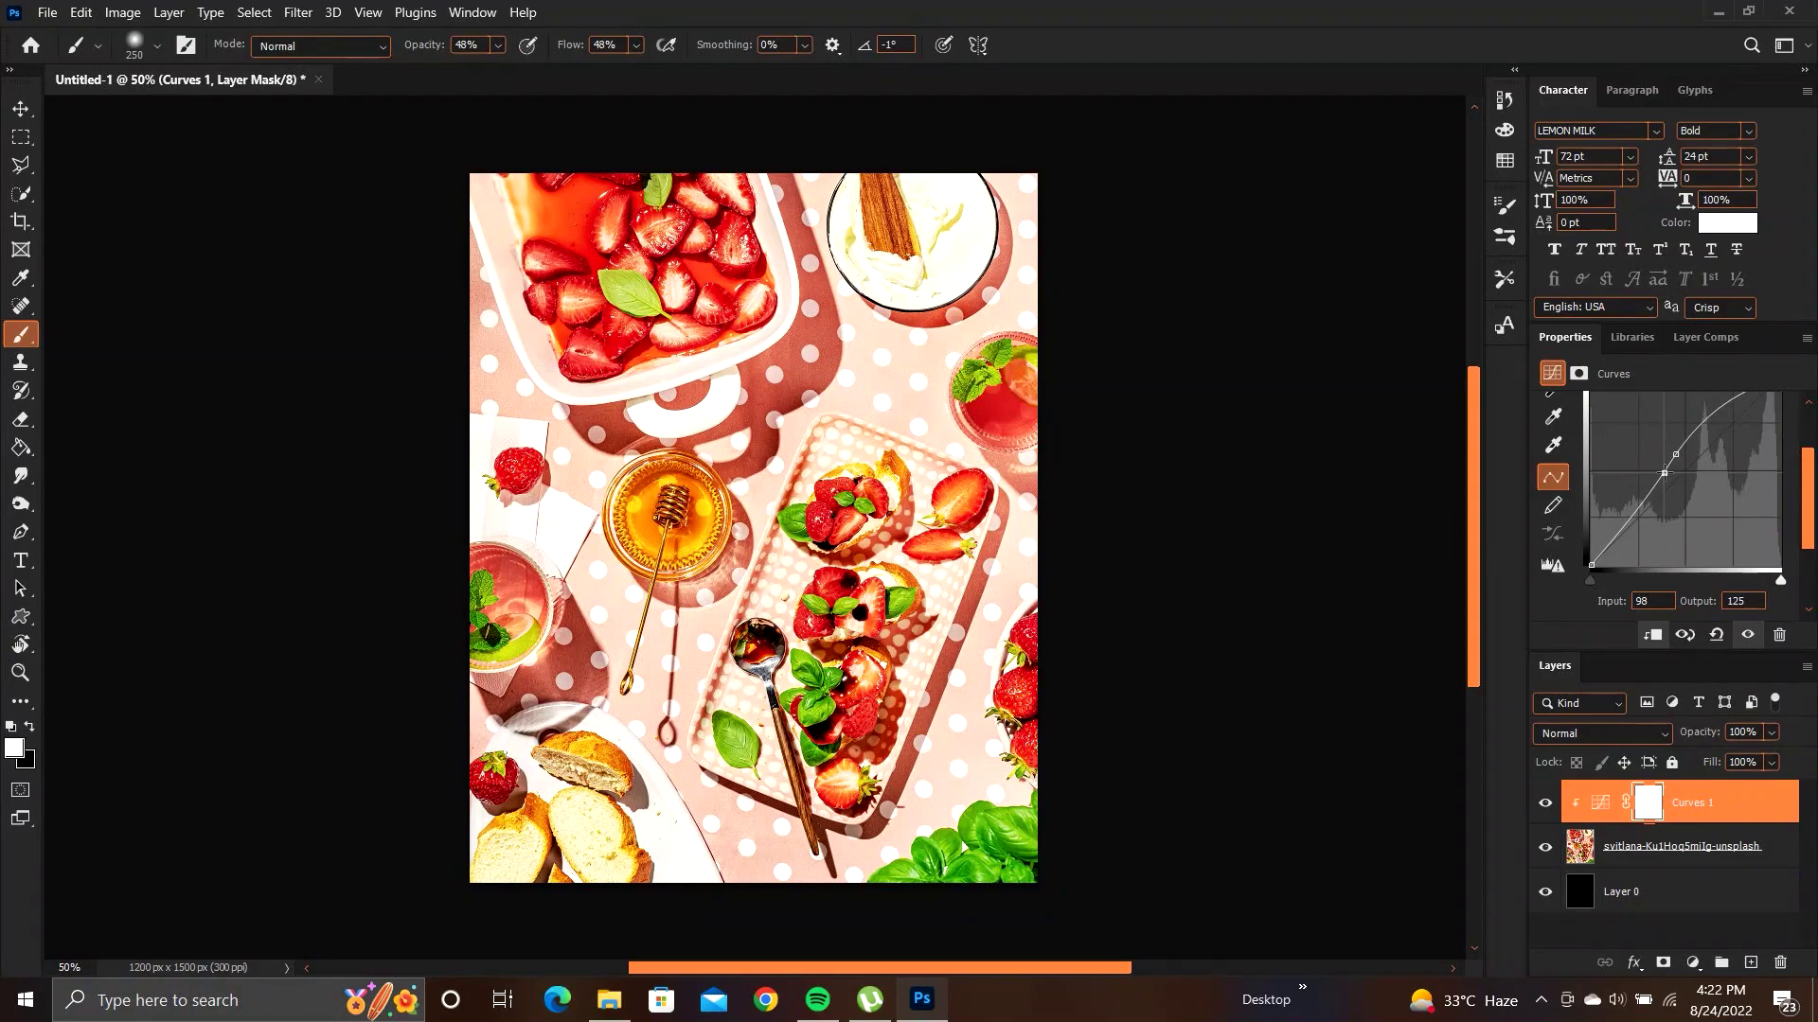
{"action": "left_click", "coordinate": [1675, 454]}
{"action": "left_click", "coordinate": [1665, 475]}
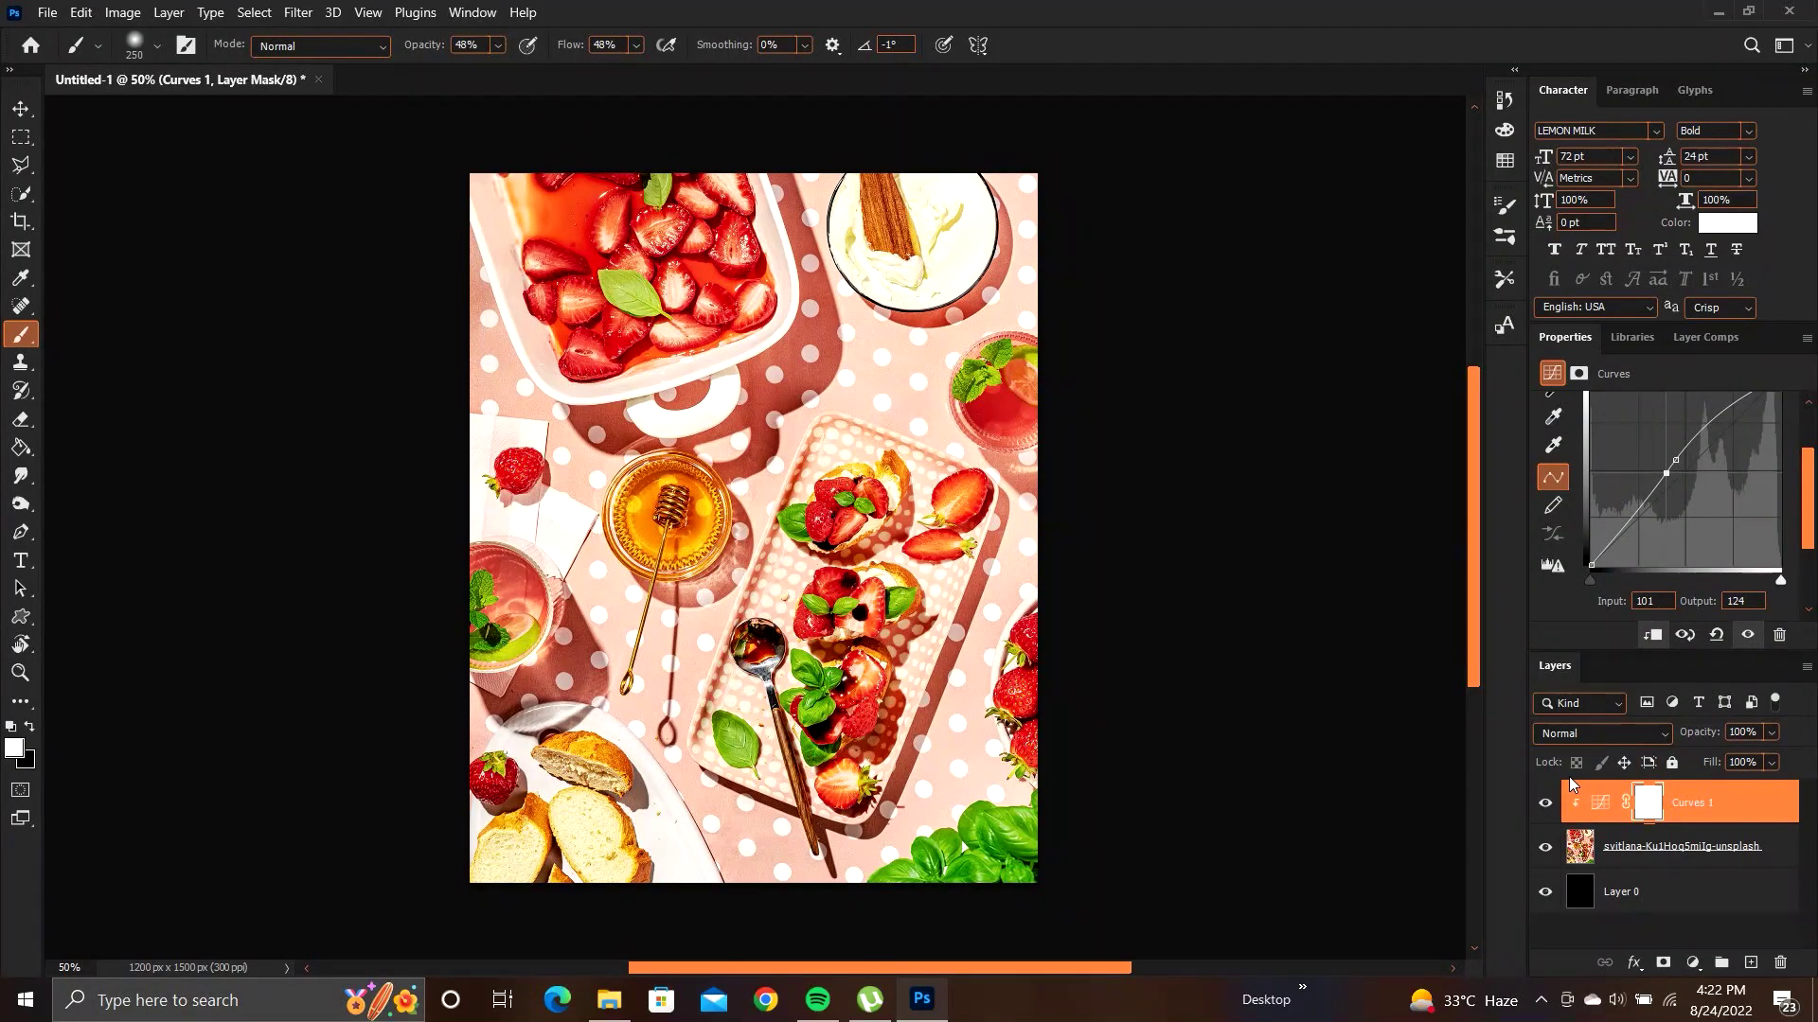
Check the Curves effect before and after, and reduce the Curves layer's opacity to 52%.
{"action": "left_click", "coordinate": [1545, 803]}
{"action": "left_click", "coordinate": [1545, 804]}
{"action": "left_click", "coordinate": [1770, 732]}
{"action": "left_click_drag", "start_coordinate": [1742, 752], "coordinate": [1740, 754]}
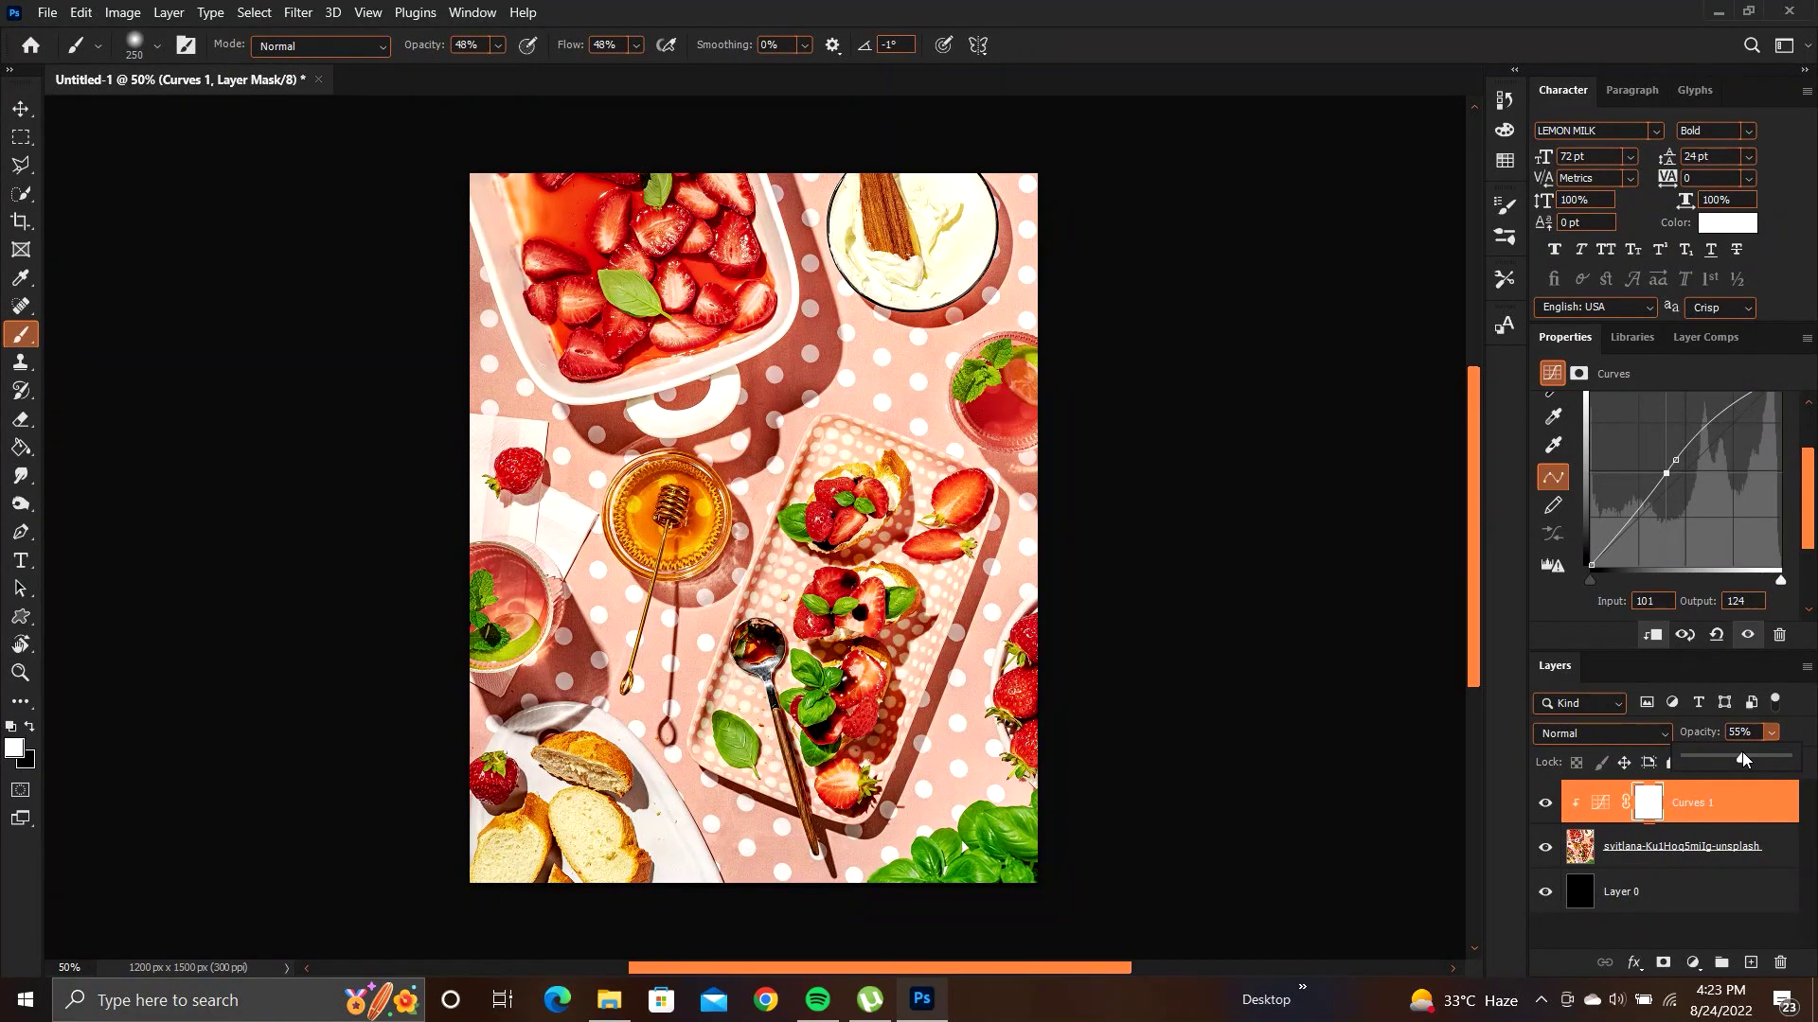
{"action": "left_click", "coordinate": [1599, 803]}
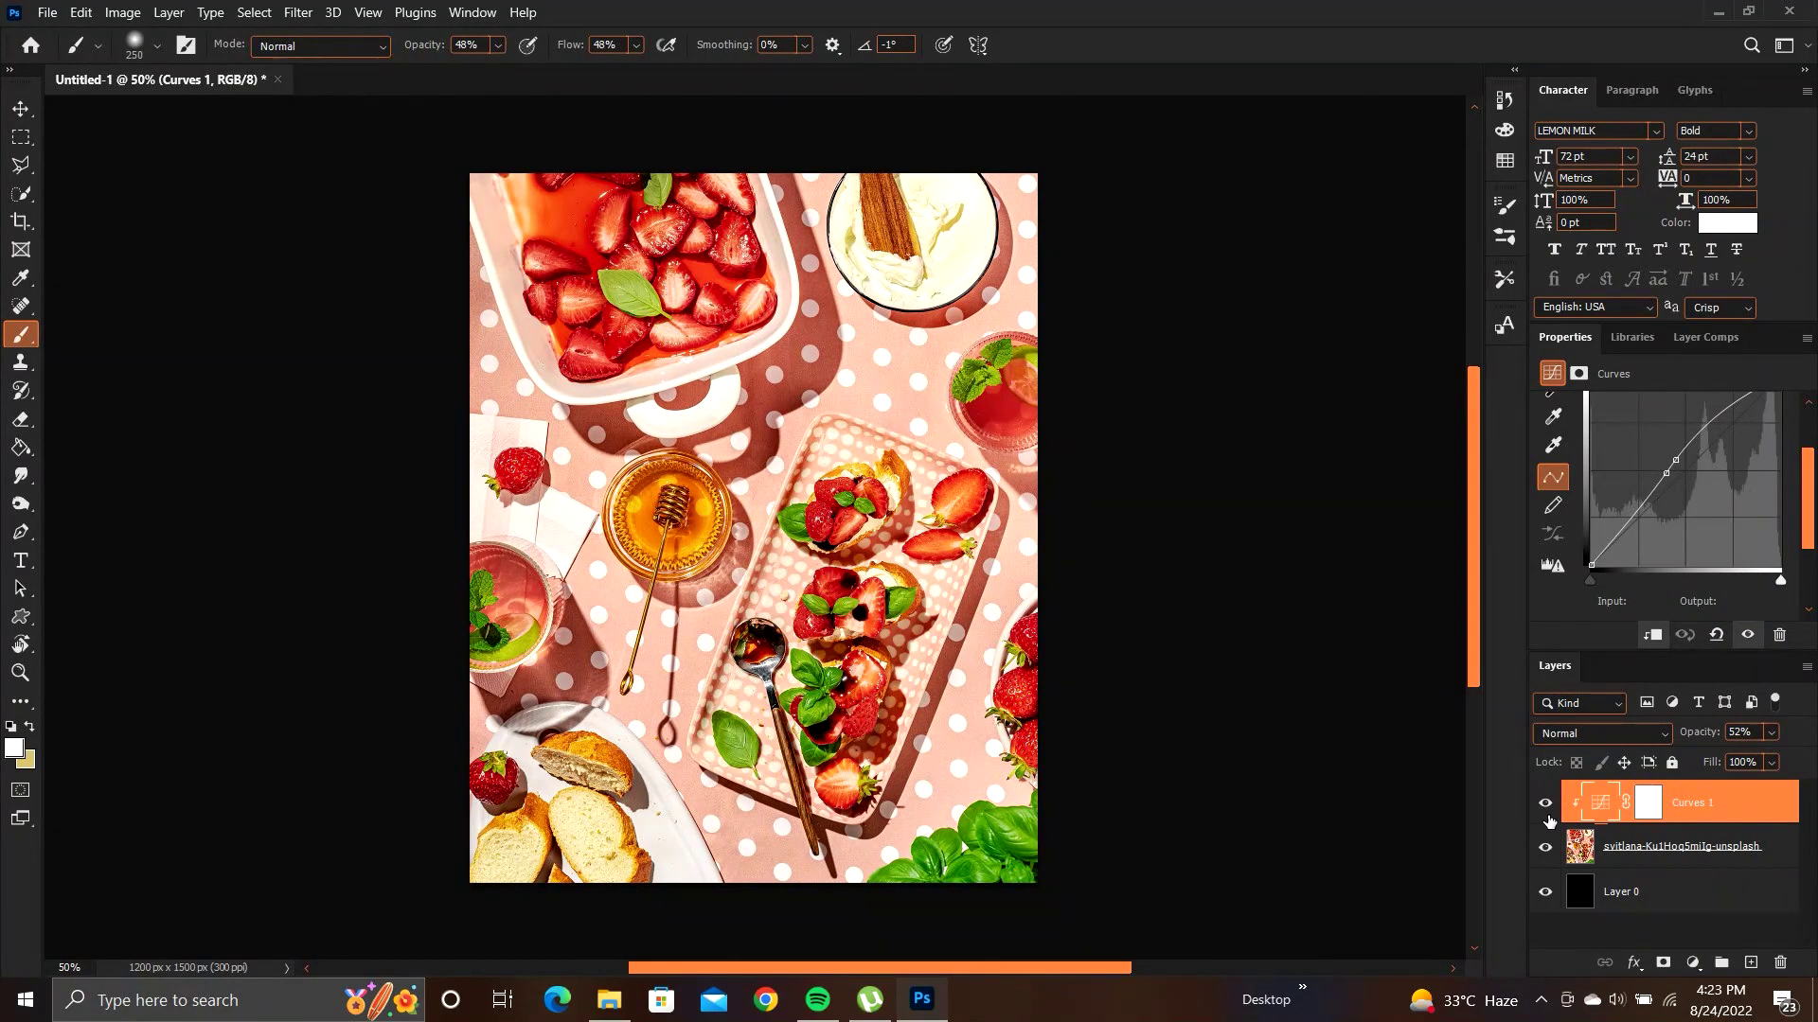
Compare the photo with and without the Curves adjustment, leaving the Curves layer hidden.
{"action": "left_click", "coordinate": [1546, 807]}
{"action": "left_click", "coordinate": [1547, 810]}
{"action": "left_click", "coordinate": [1545, 804]}
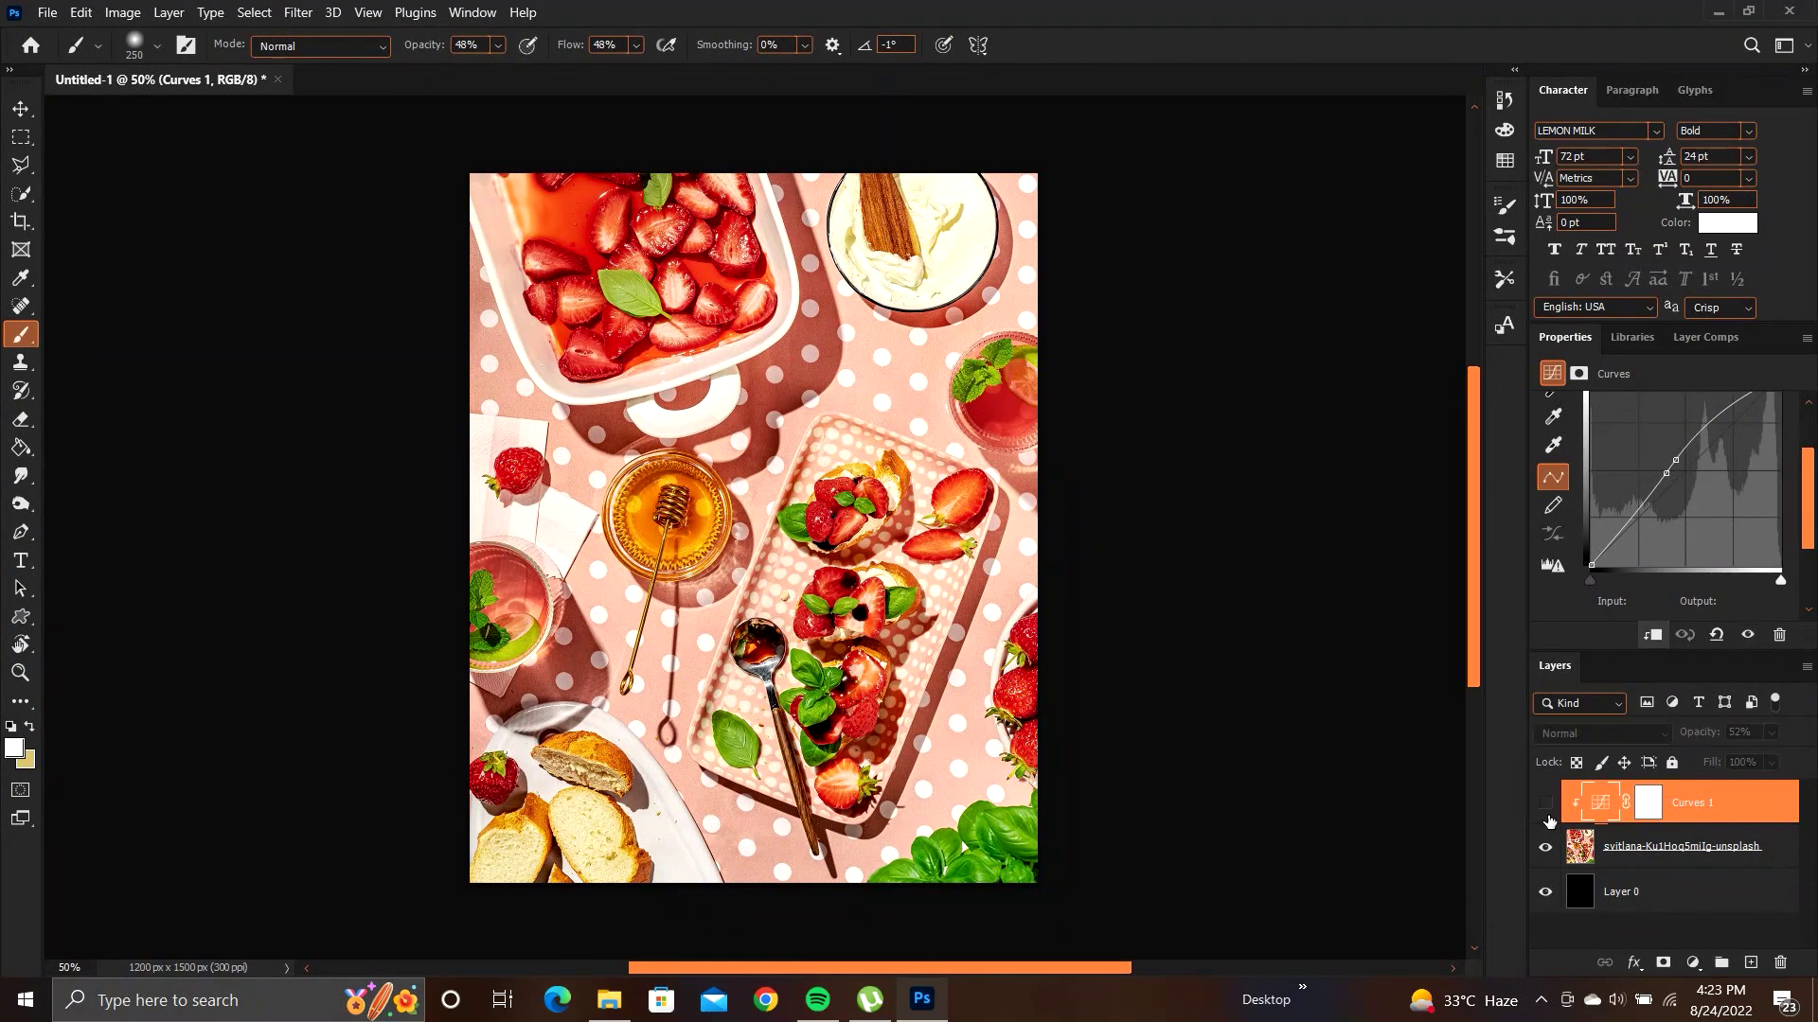
Add a clipped Levels adjustment directly above the photo with input levels of 26, 1.06 and 212.
{"action": "left_click", "coordinate": [1628, 855]}
{"action": "left_click", "coordinate": [1697, 968]}
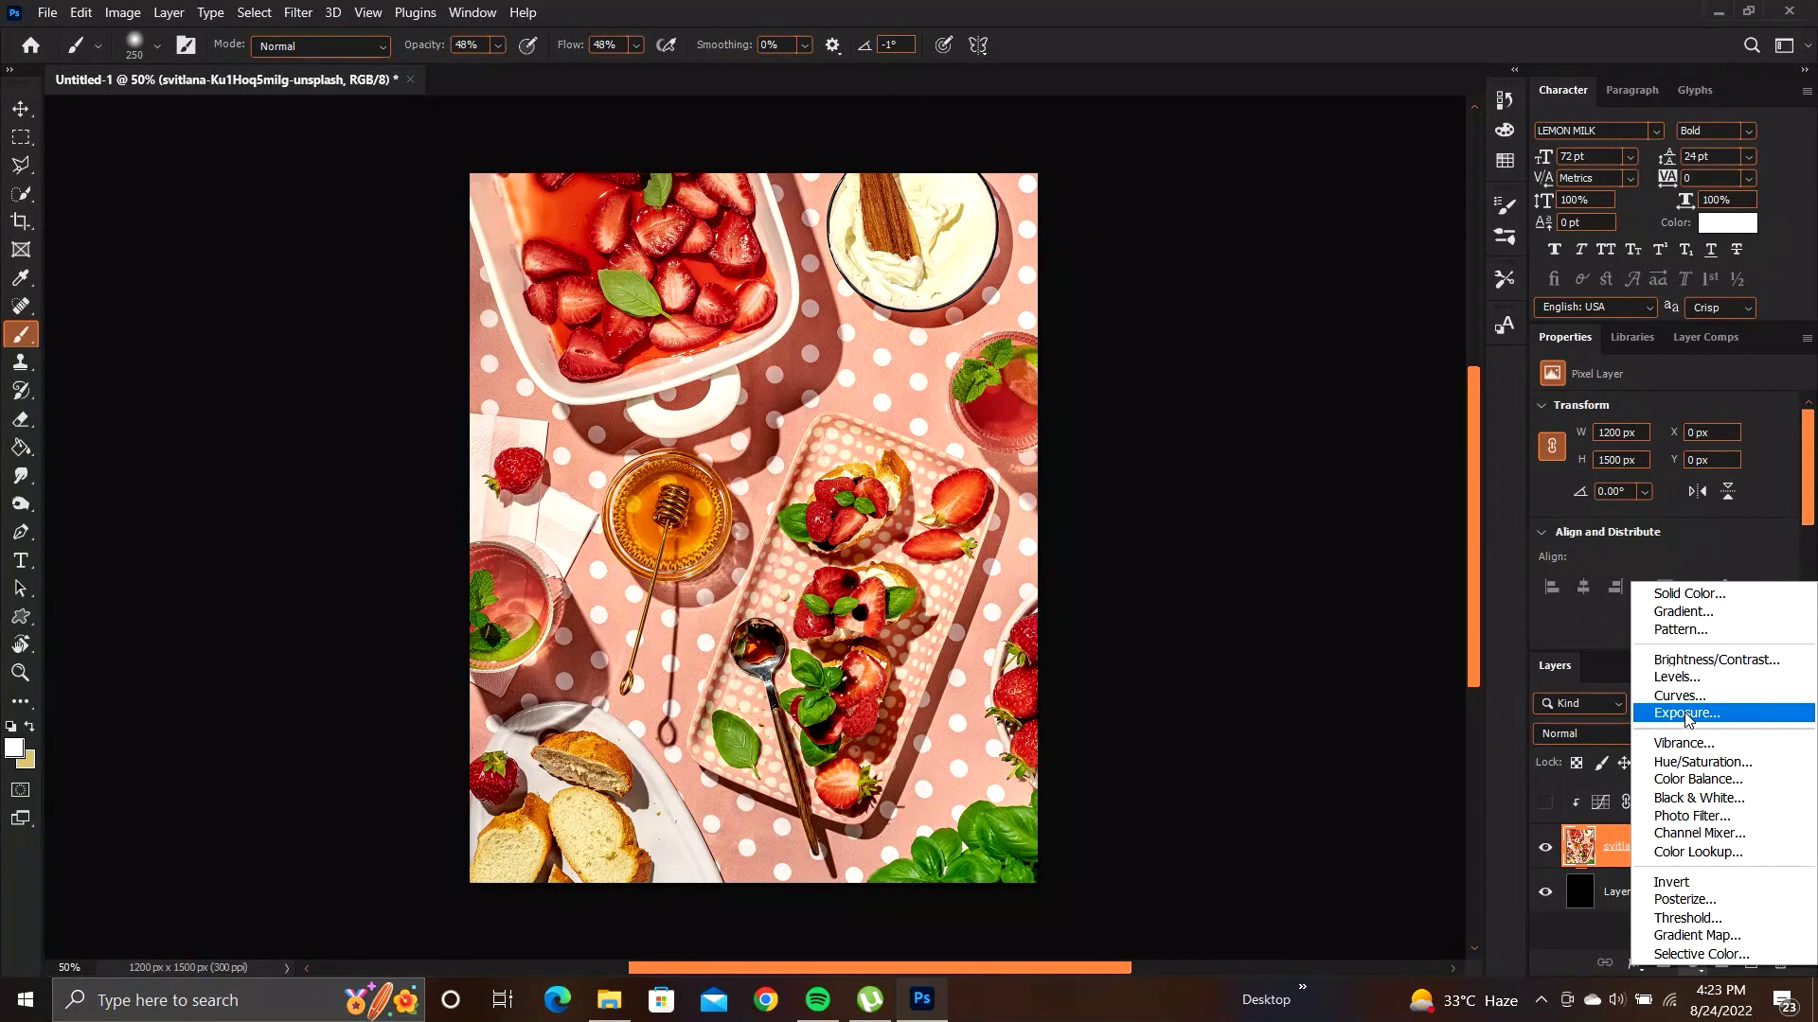
{"action": "left_click", "coordinate": [1689, 679]}
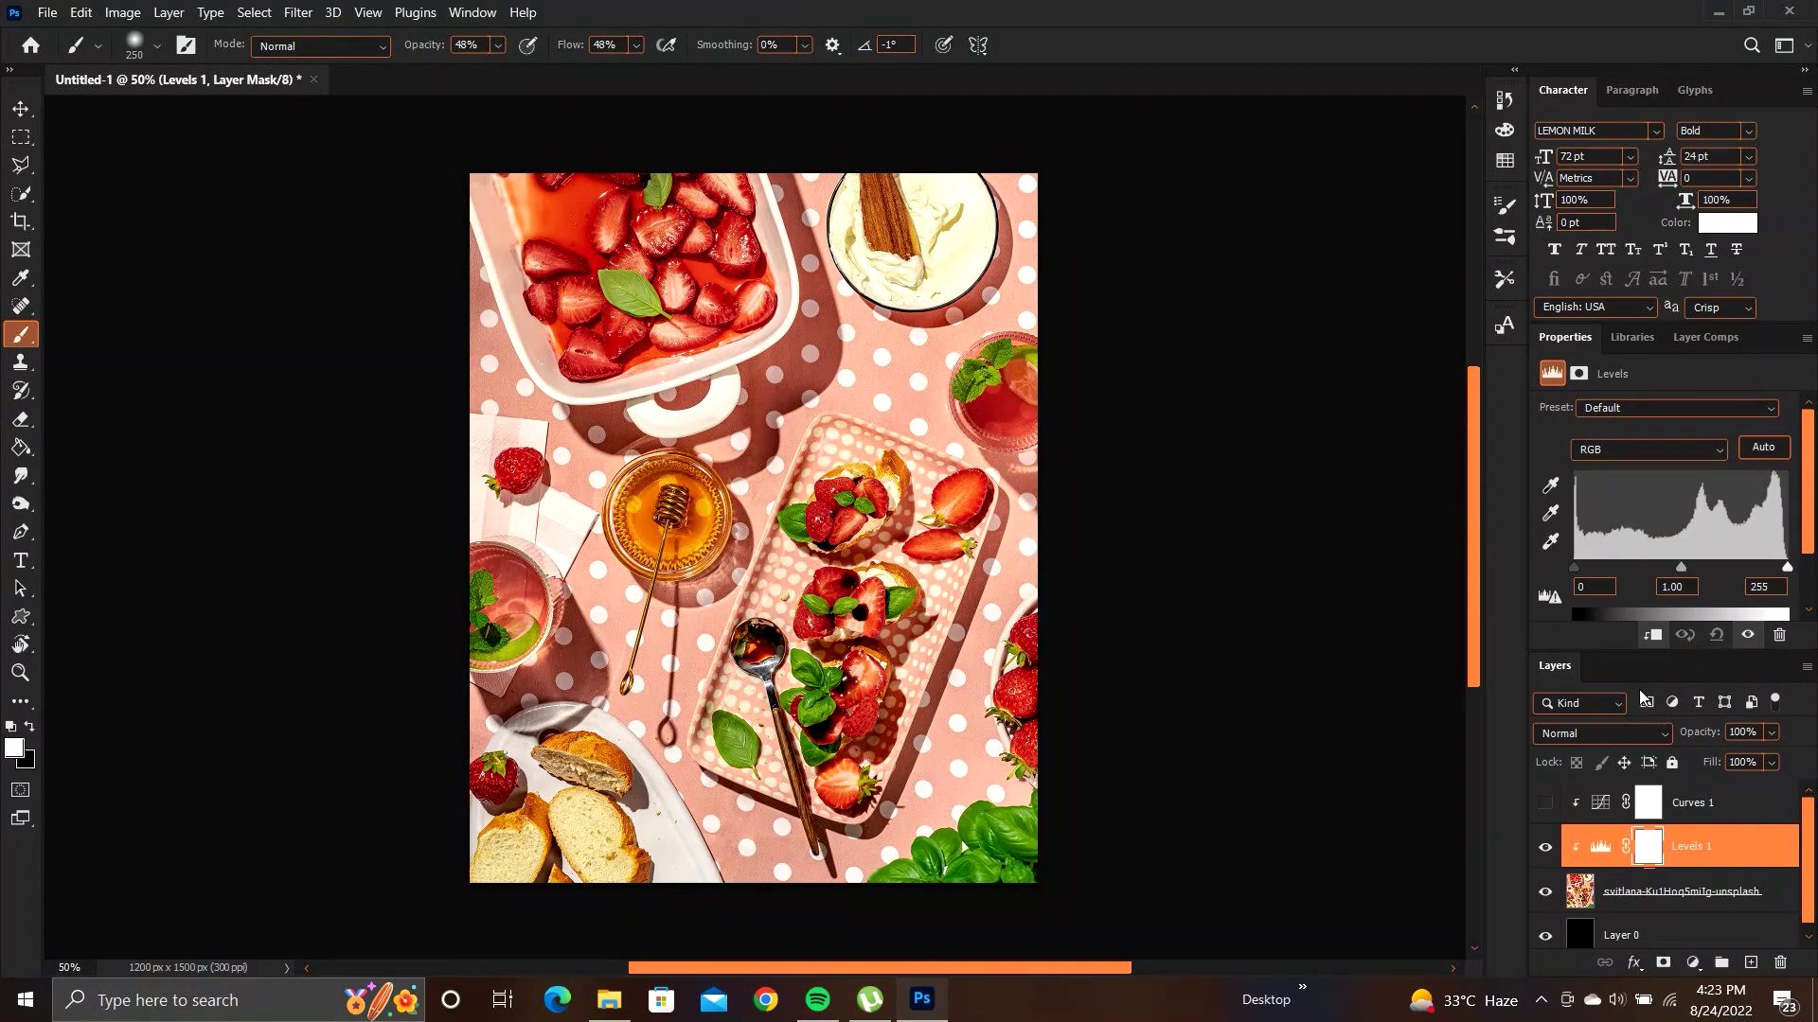
{"action": "scroll", "coordinate": [1674, 516], "scroll_direction": "down", "scroll_amount": 1}
{"action": "left_click_drag", "start_coordinate": [1578, 549], "coordinate": [1753, 552]}
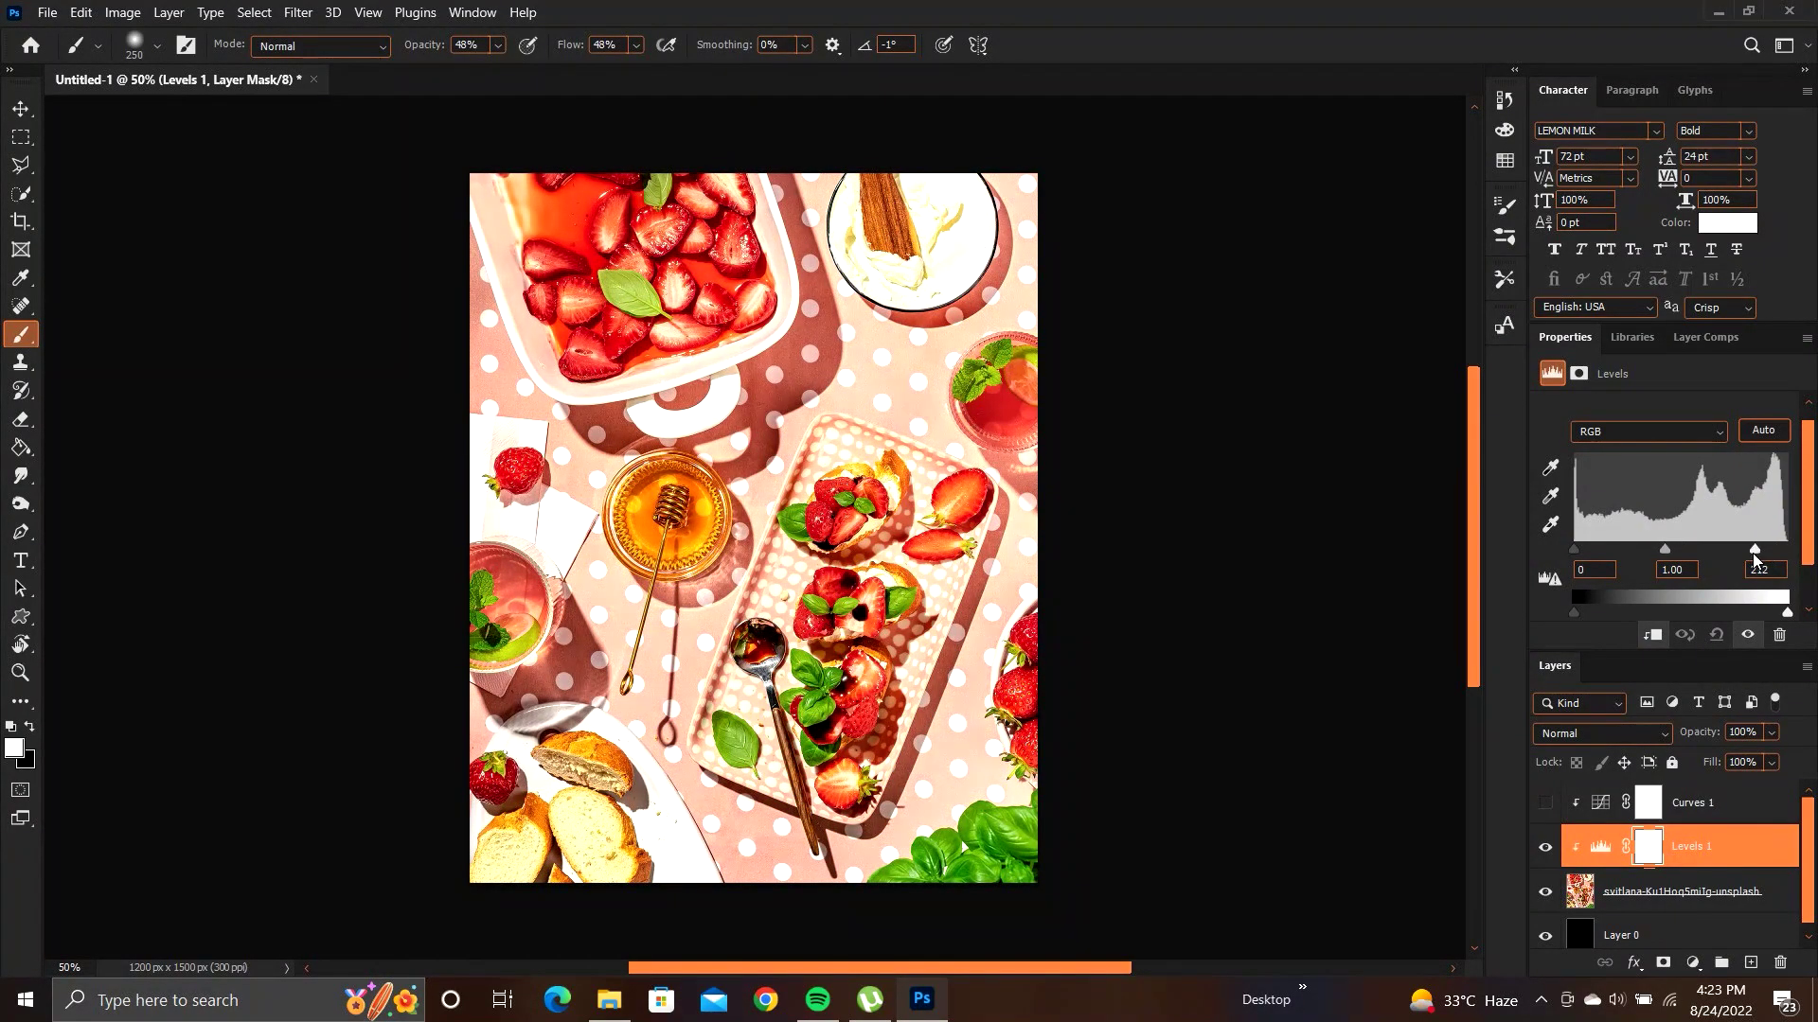
{"action": "left_click_drag", "start_coordinate": [1576, 551], "coordinate": [1663, 553]}
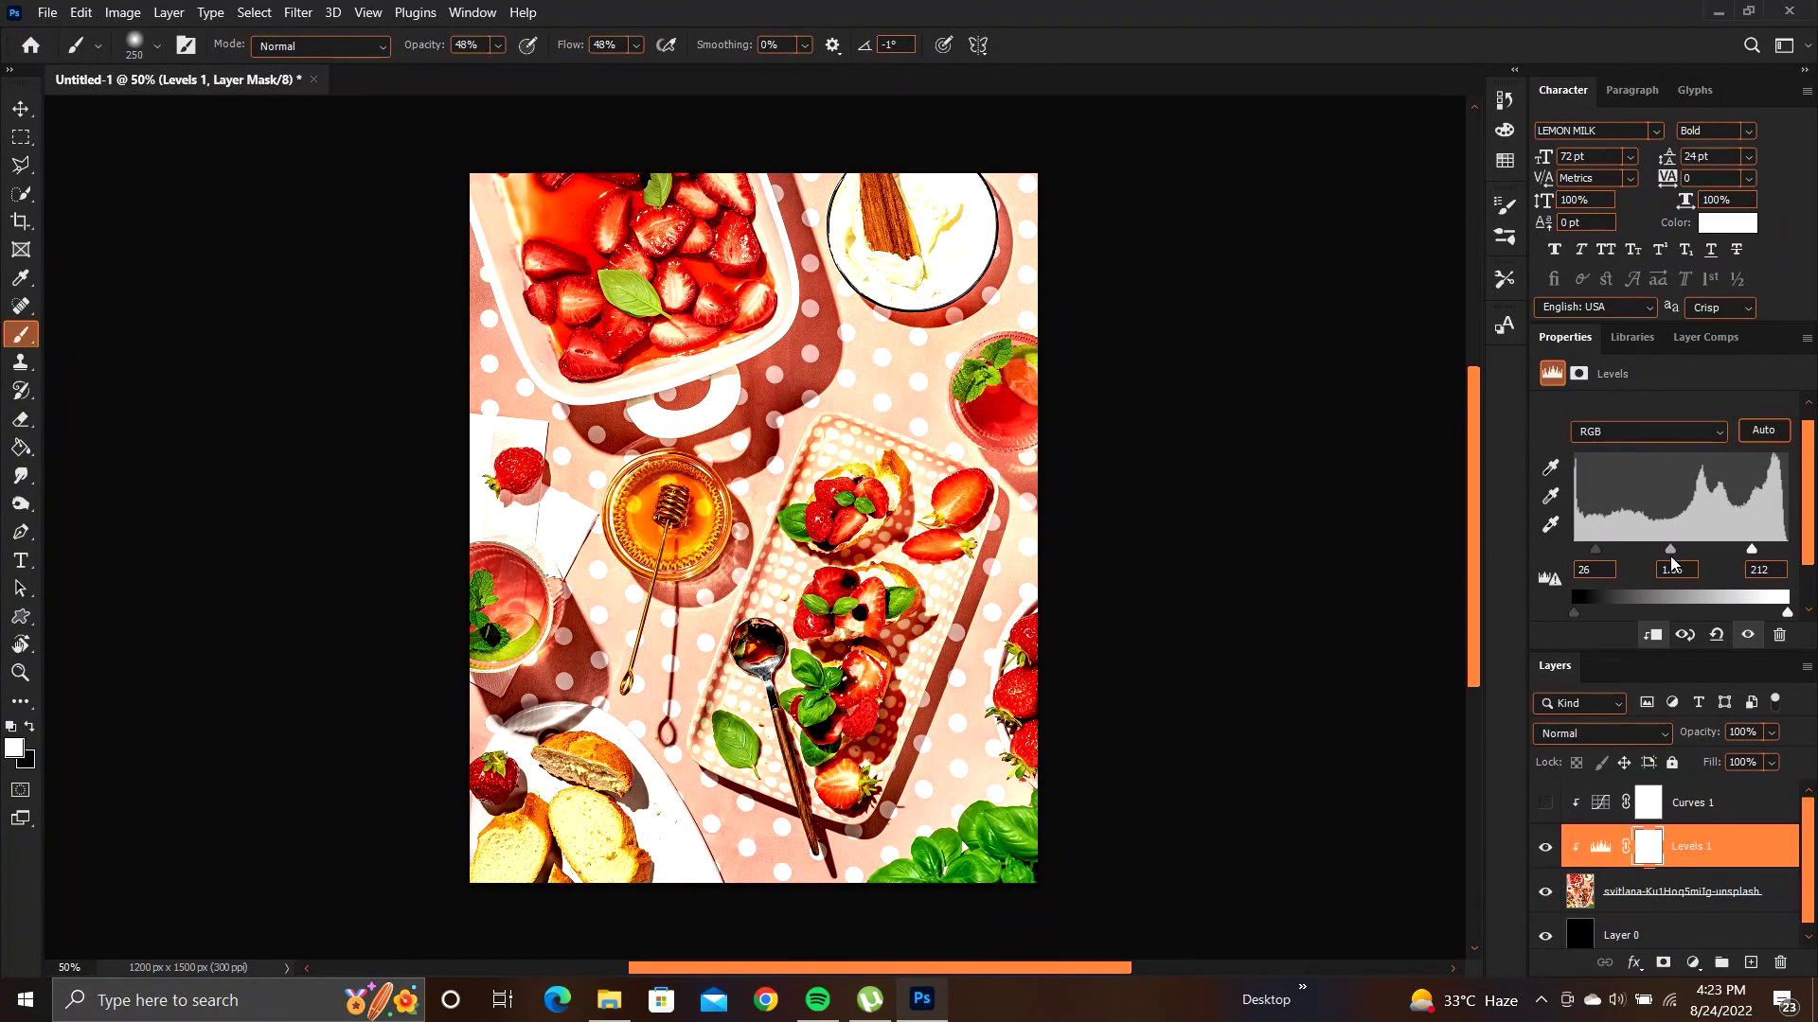
{"action": "mouse_move", "coordinate": [1786, 613]}
{"action": "left_mouse_down"}
{"action": "mouse_move", "coordinate": [1757, 618]}
{"action": "mouse_move", "coordinate": [1786, 614]}
{"action": "left_mouse_up"}
{"action": "mouse_move", "coordinate": [1587, 613]}
{"action": "left_mouse_down"}
{"action": "mouse_move", "coordinate": [1610, 610]}
{"action": "mouse_move", "coordinate": [1558, 623]}
{"action": "left_mouse_up"}
Check the Levels effect before and after, reduce its layer opacity to 57%, and hide the layer.
{"action": "left_click", "coordinate": [1545, 846]}
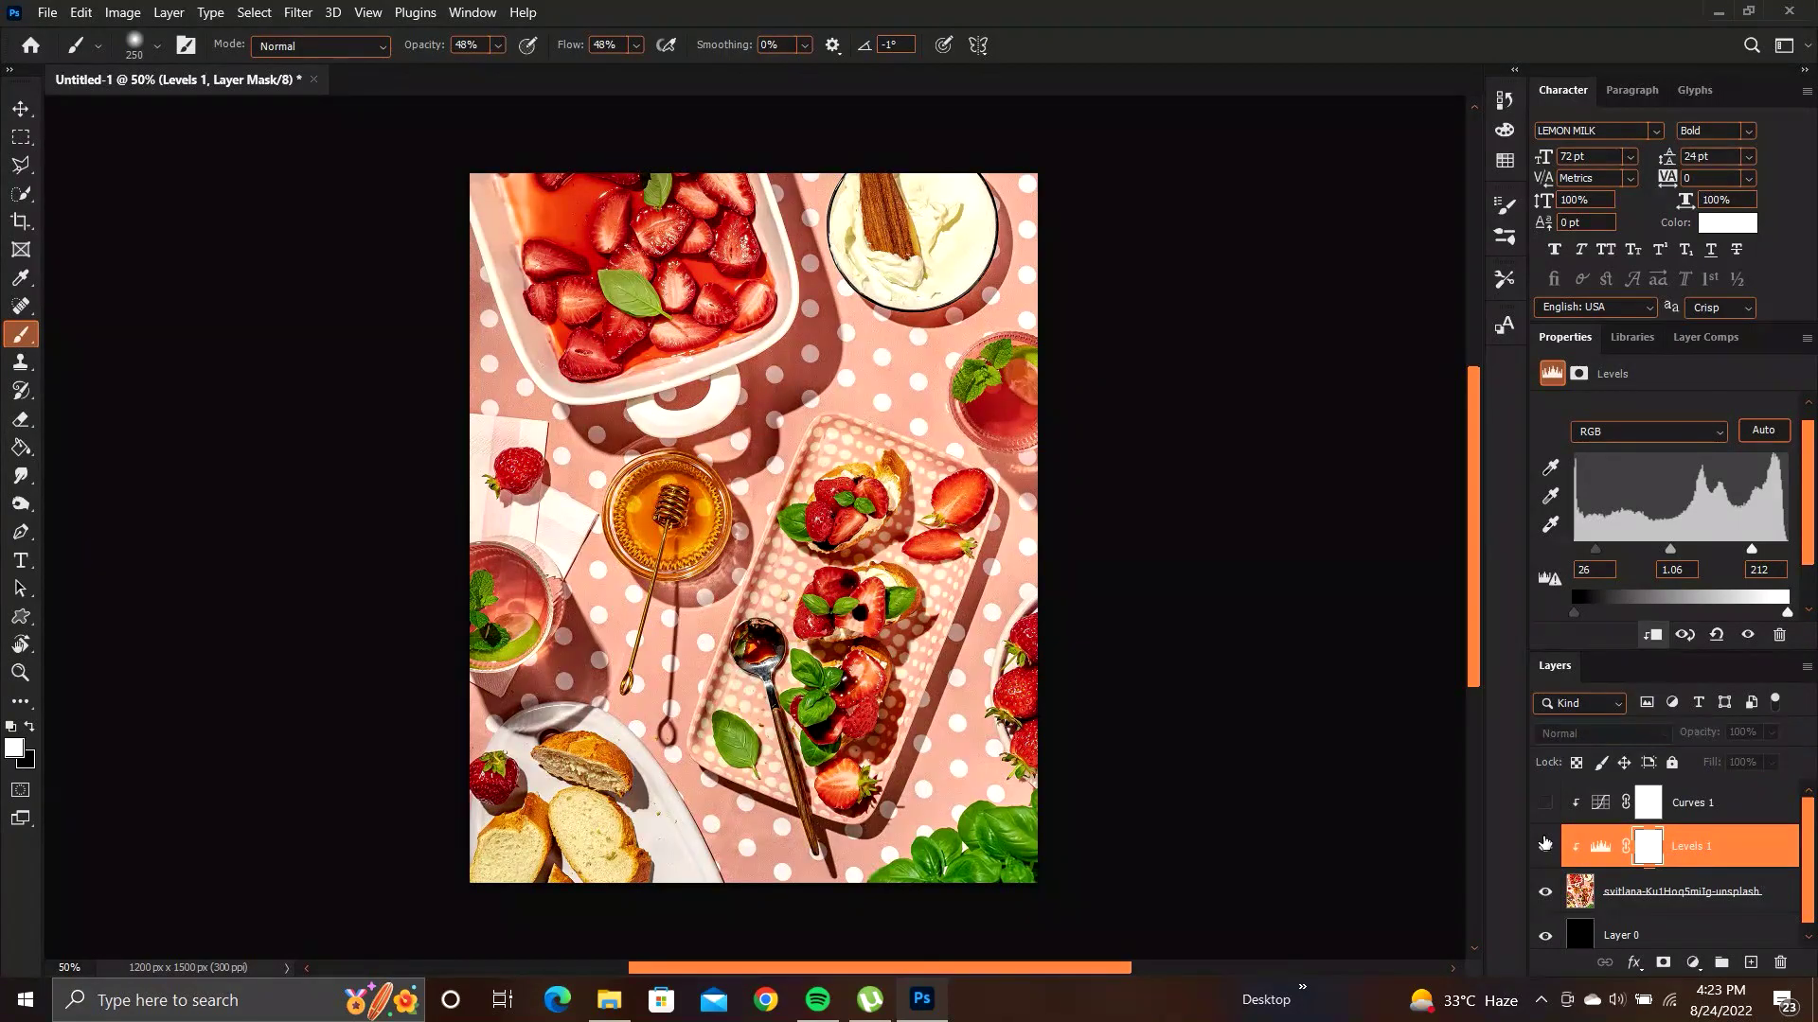
{"action": "left_click", "coordinate": [1545, 845]}
{"action": "left_click", "coordinate": [1770, 733]}
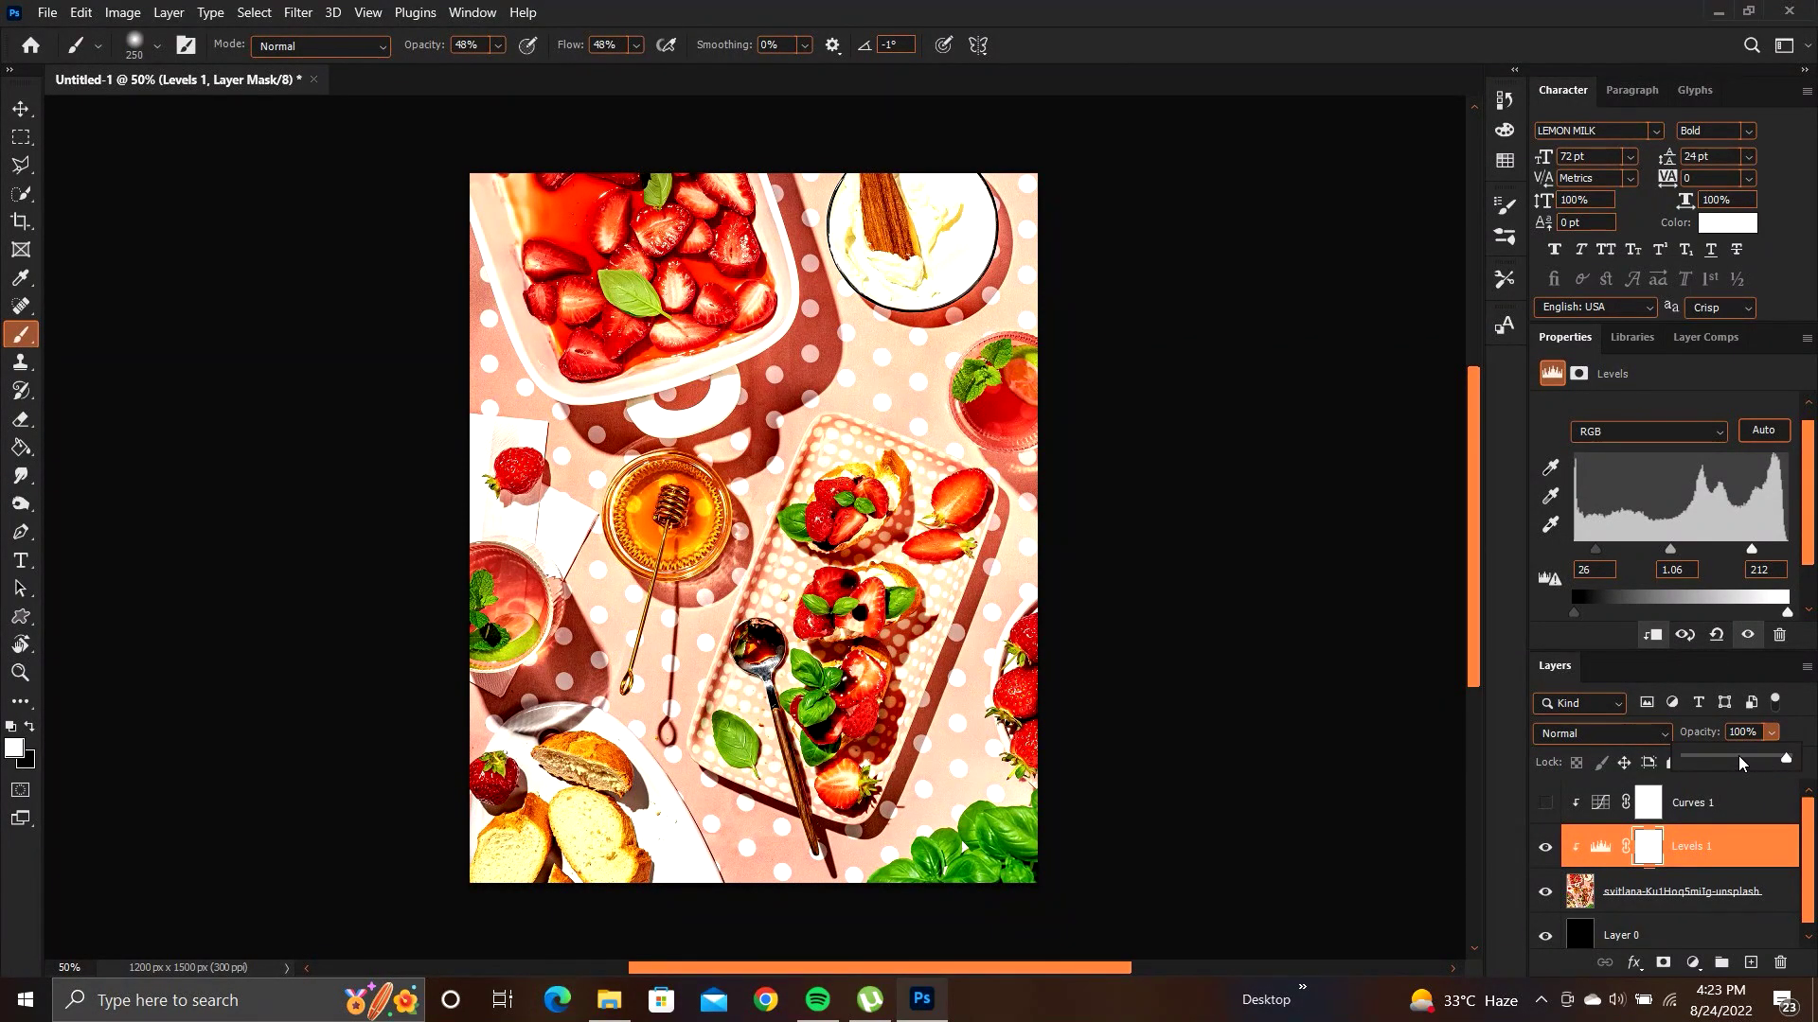
{"action": "left_click", "coordinate": [1738, 757]}
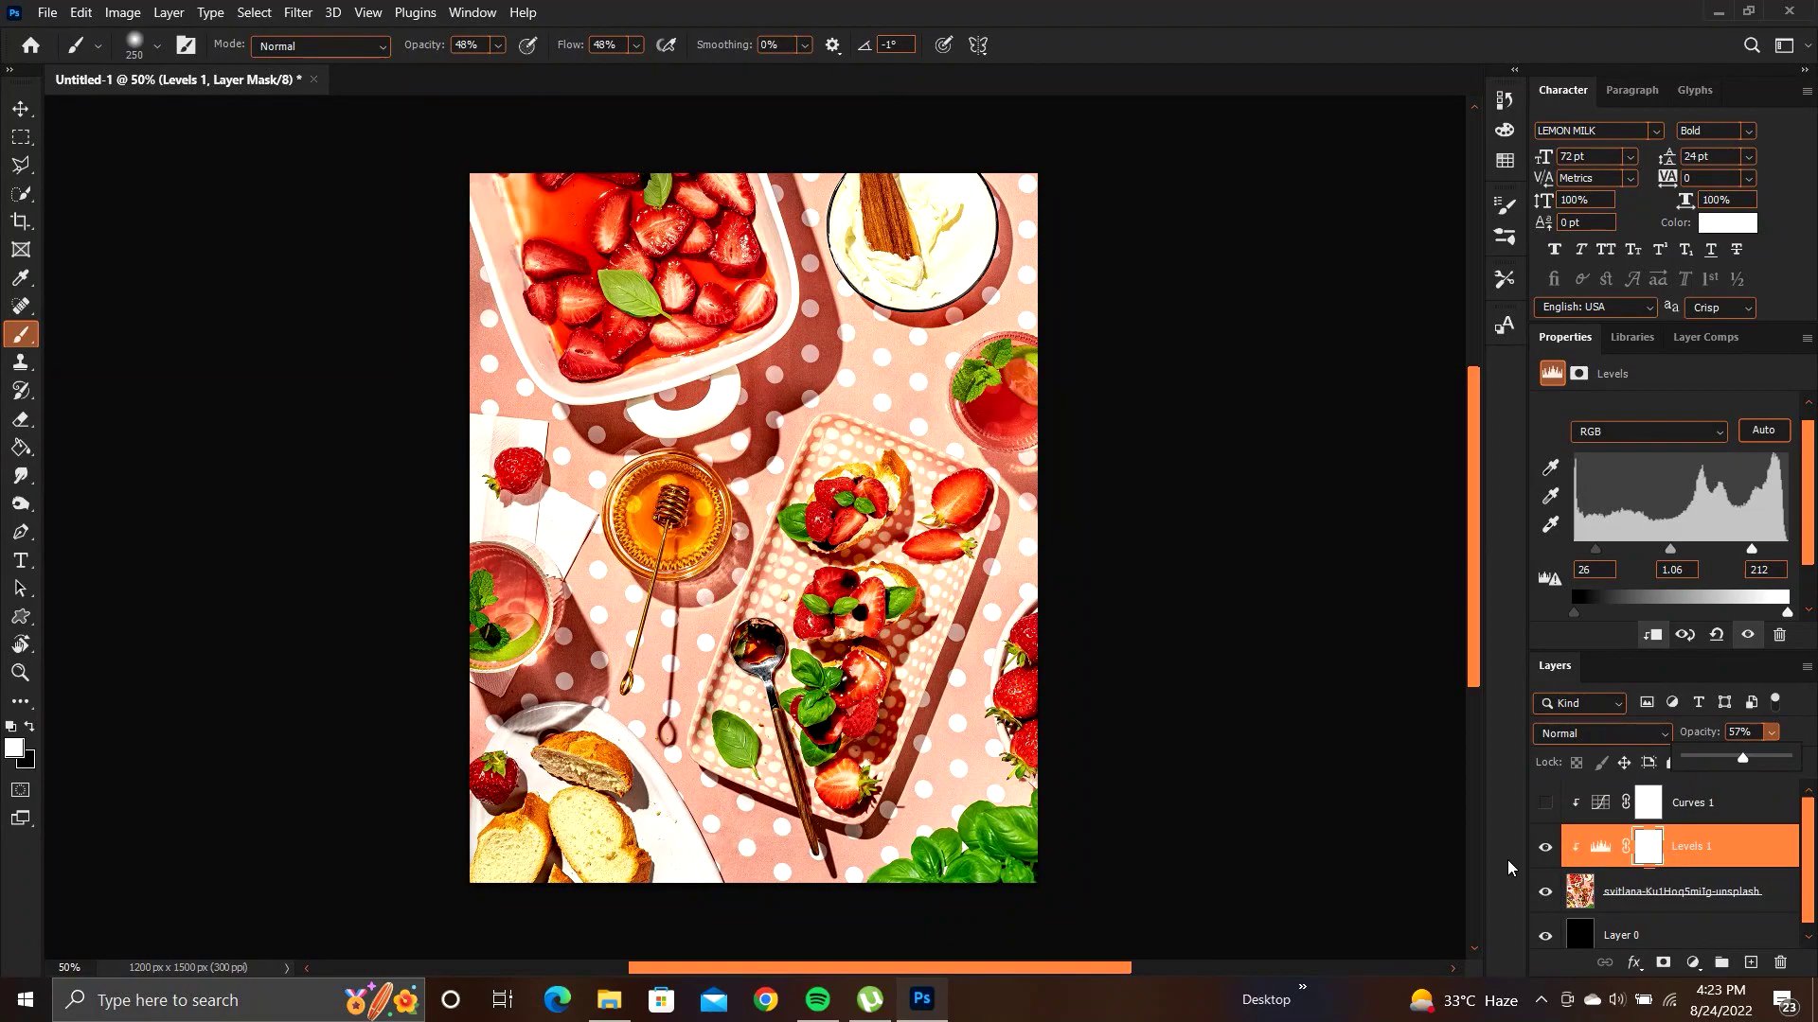
{"action": "left_click", "coordinate": [1544, 849]}
Add a white (ffffff) Solid Color fill layer clipped directly above the photo.
{"action": "left_click", "coordinate": [1626, 900]}
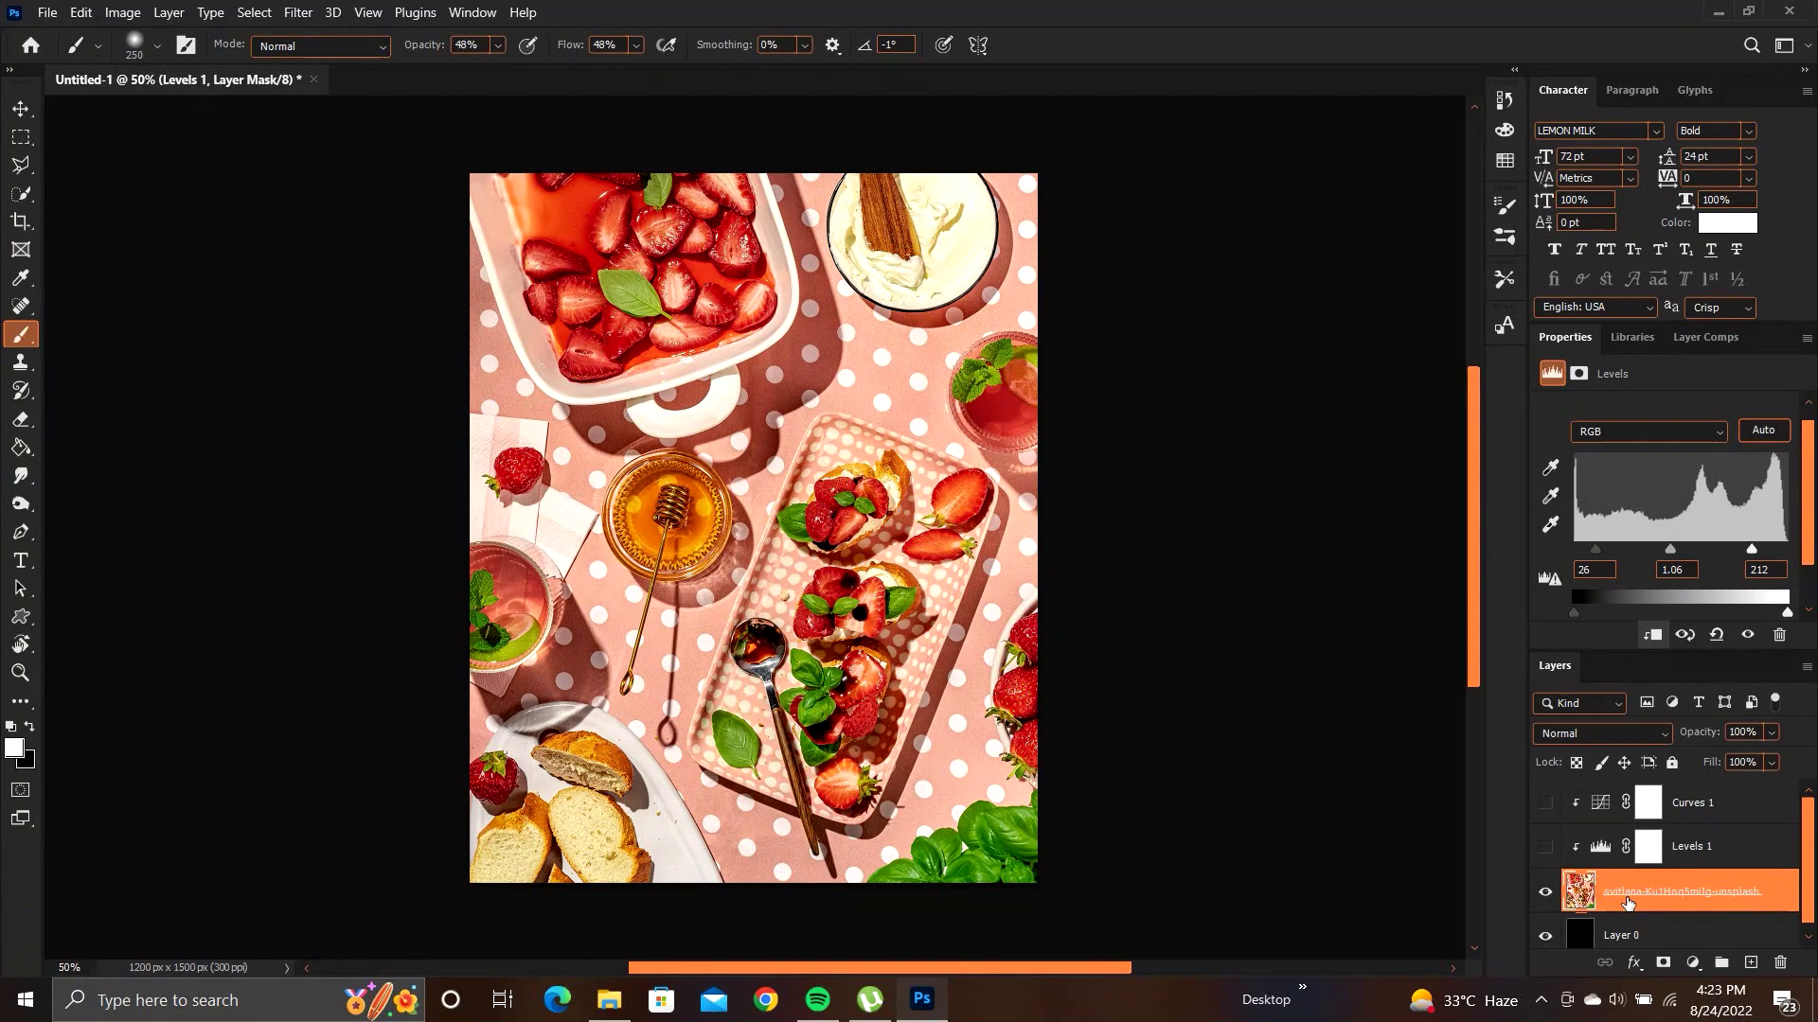
{"action": "left_click", "coordinate": [1694, 964]}
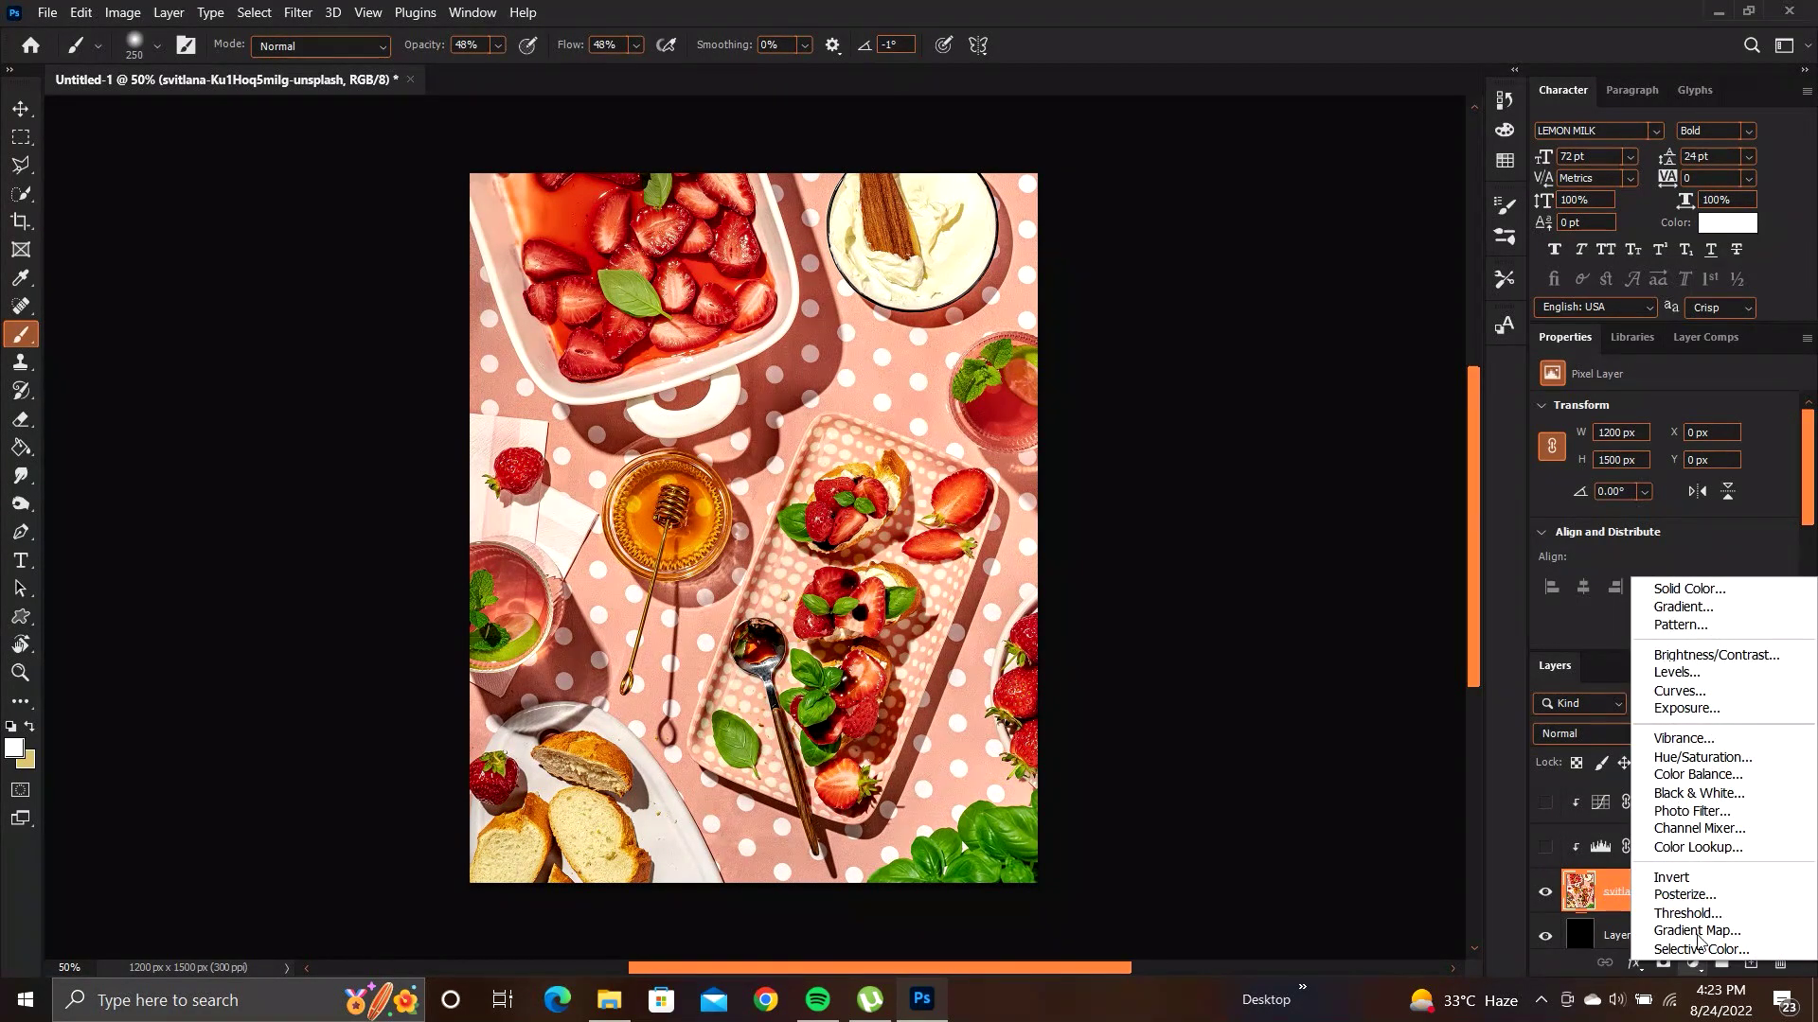
{"action": "left_click", "coordinate": [1676, 592]}
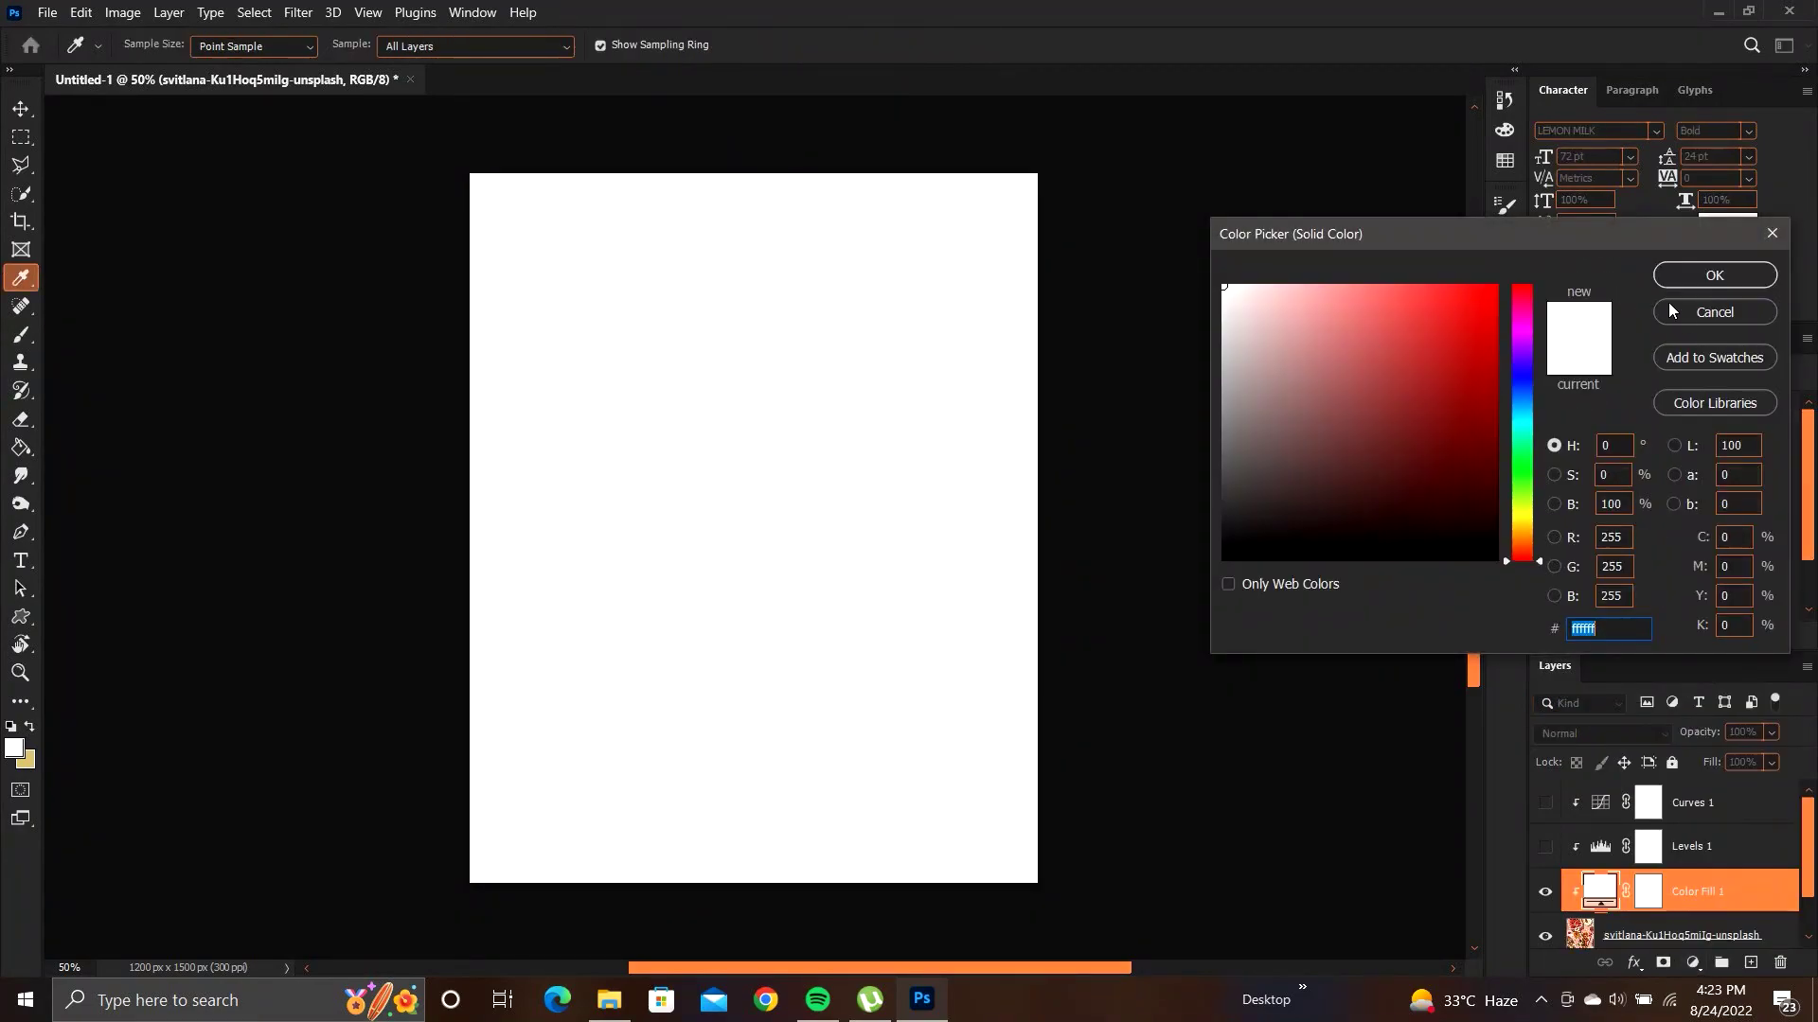
{"action": "left_click", "coordinate": [1706, 286]}
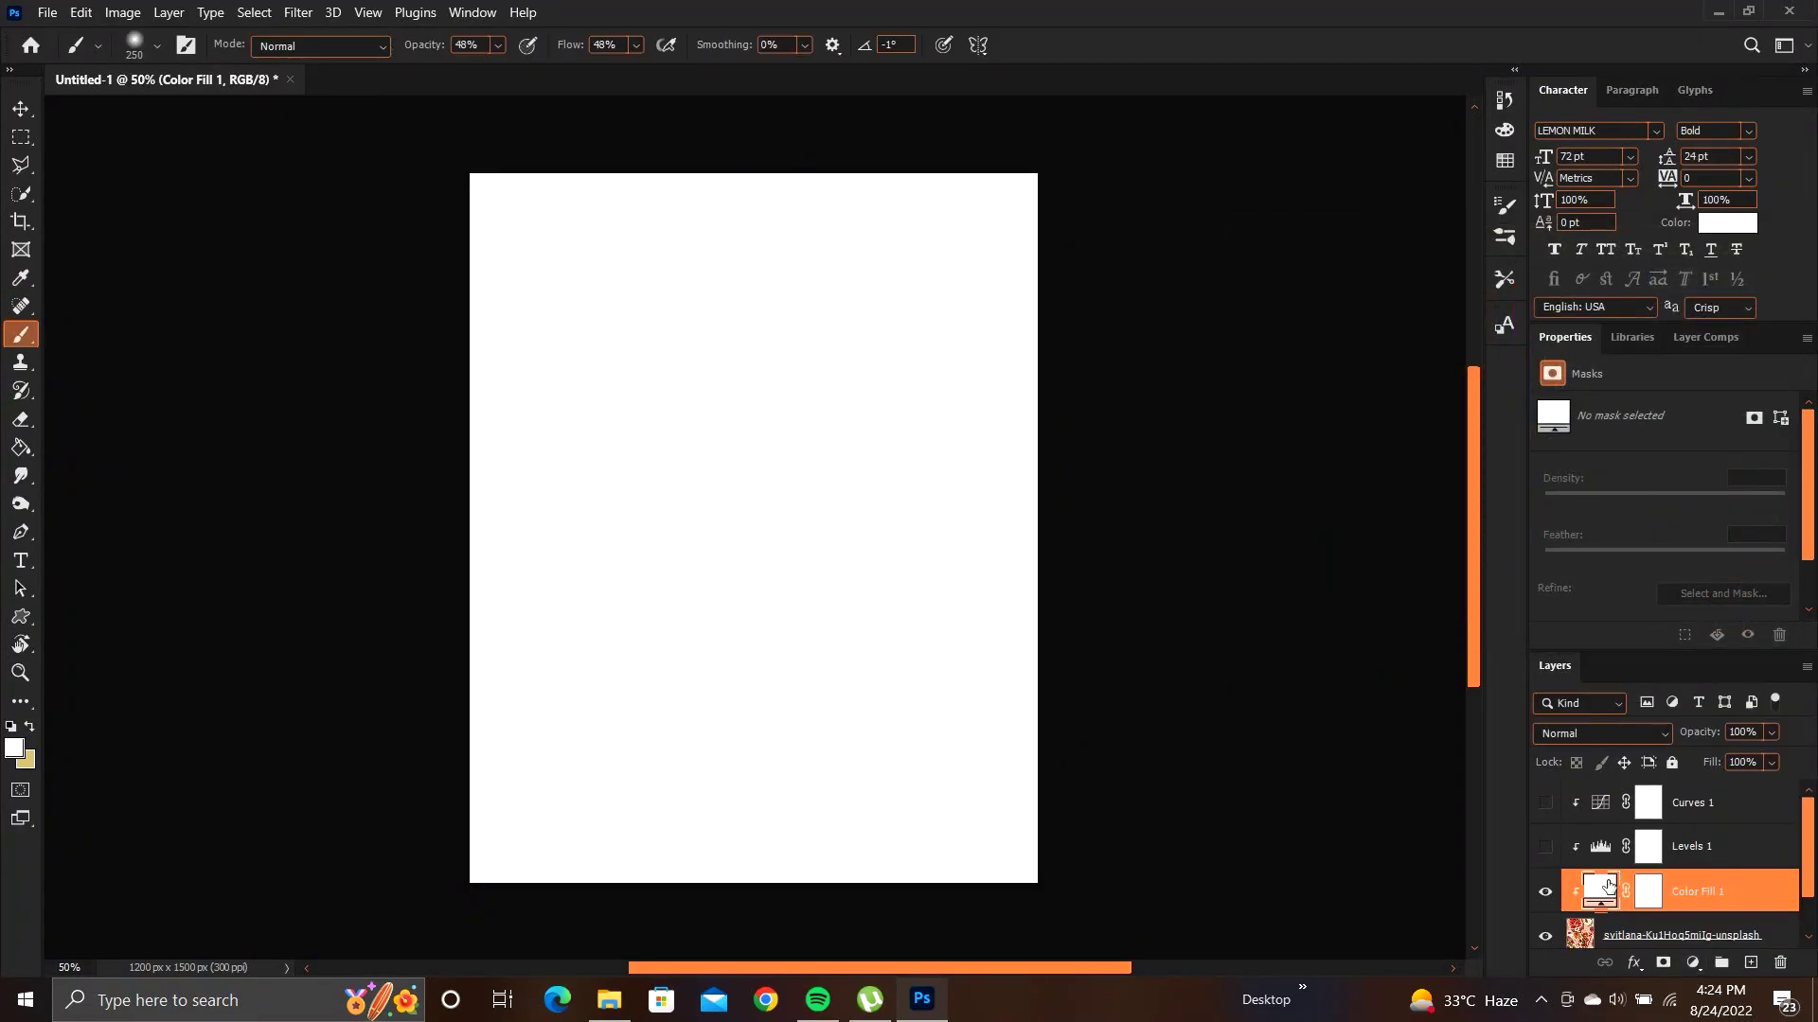
Set the white fill layer's blend mode to Overlay and its opacity to 21%.
{"action": "left_click", "coordinate": [1571, 733]}
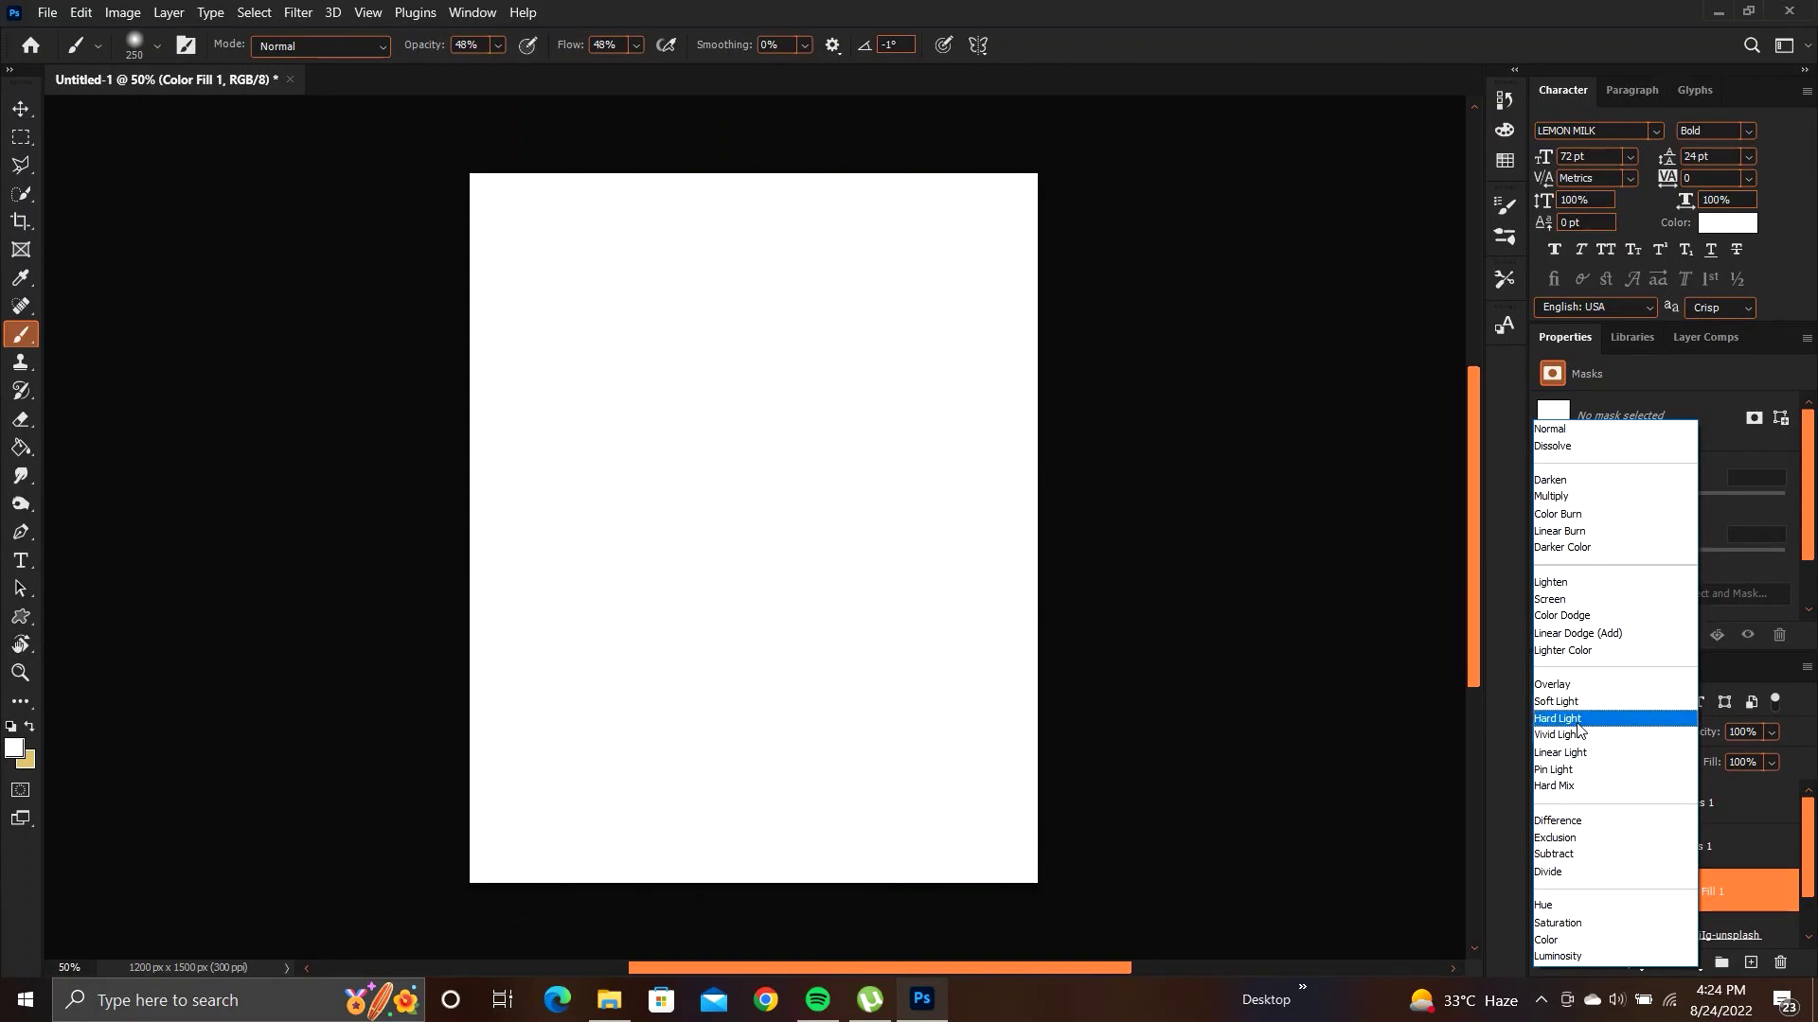
{"action": "left_click", "coordinate": [1579, 685]}
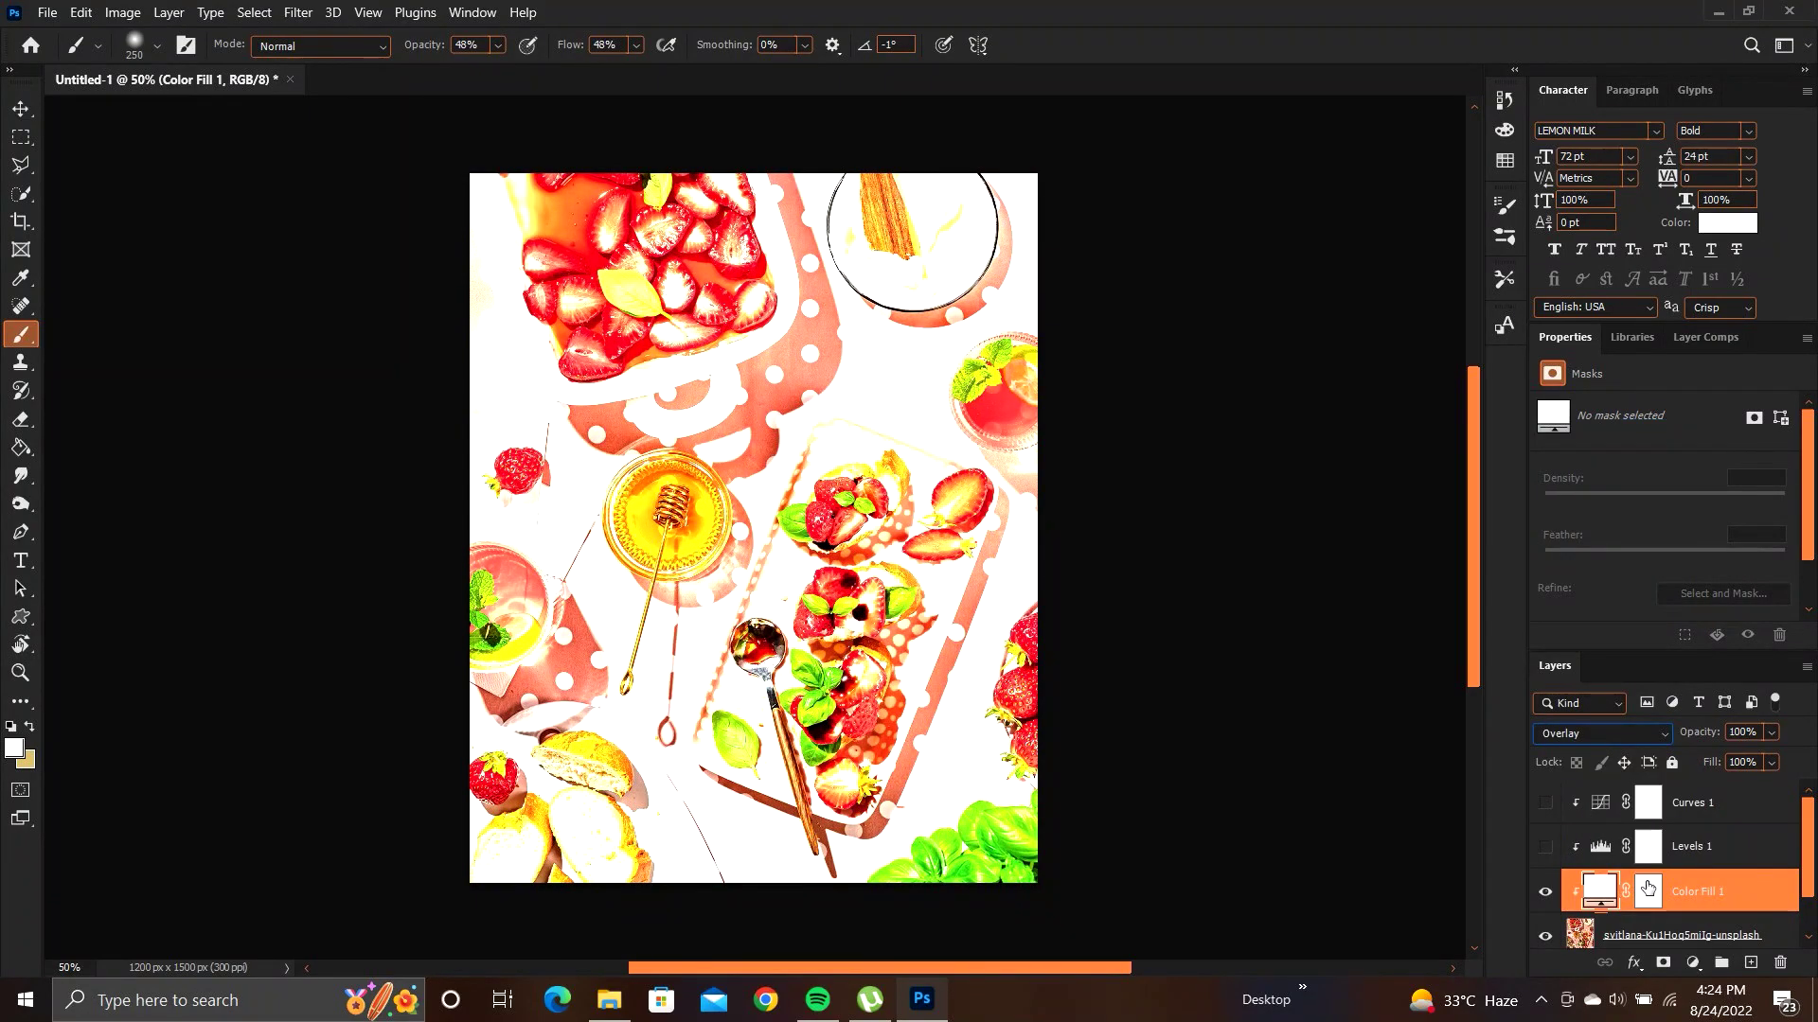
{"action": "left_click", "coordinate": [1769, 734]}
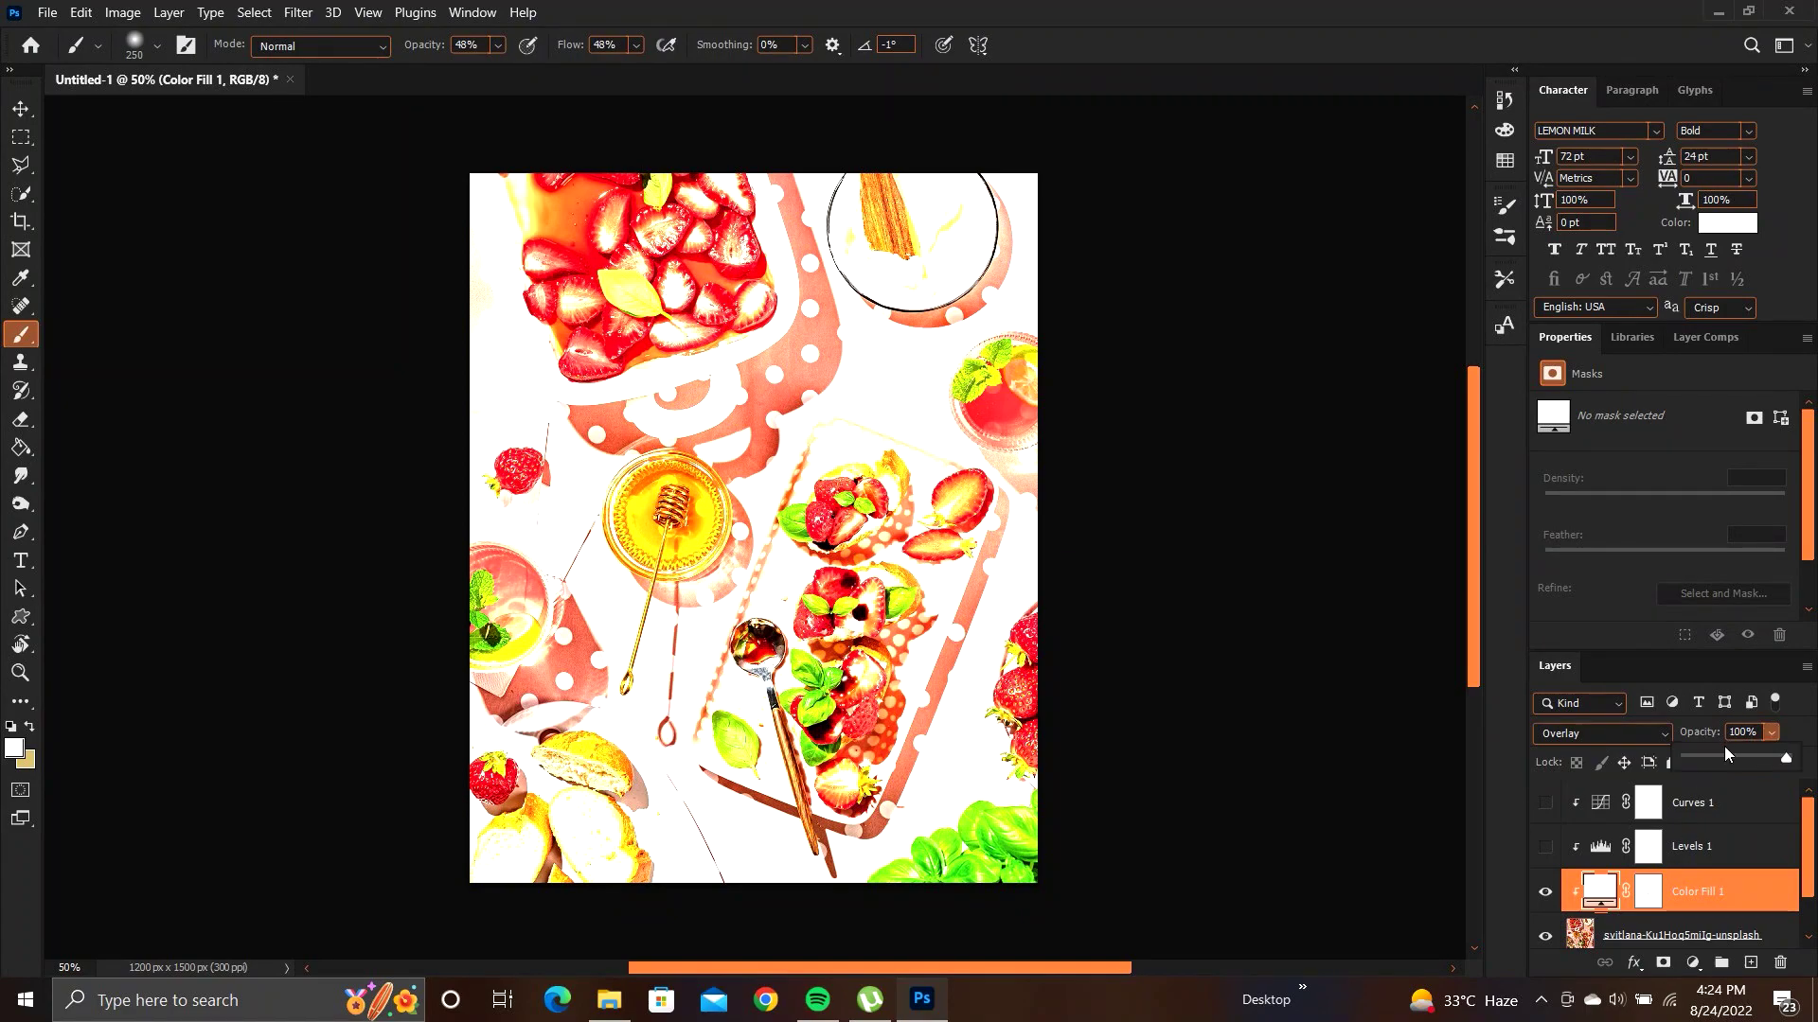
{"action": "left_click_drag", "start_coordinate": [1713, 756], "coordinate": [1715, 757]}
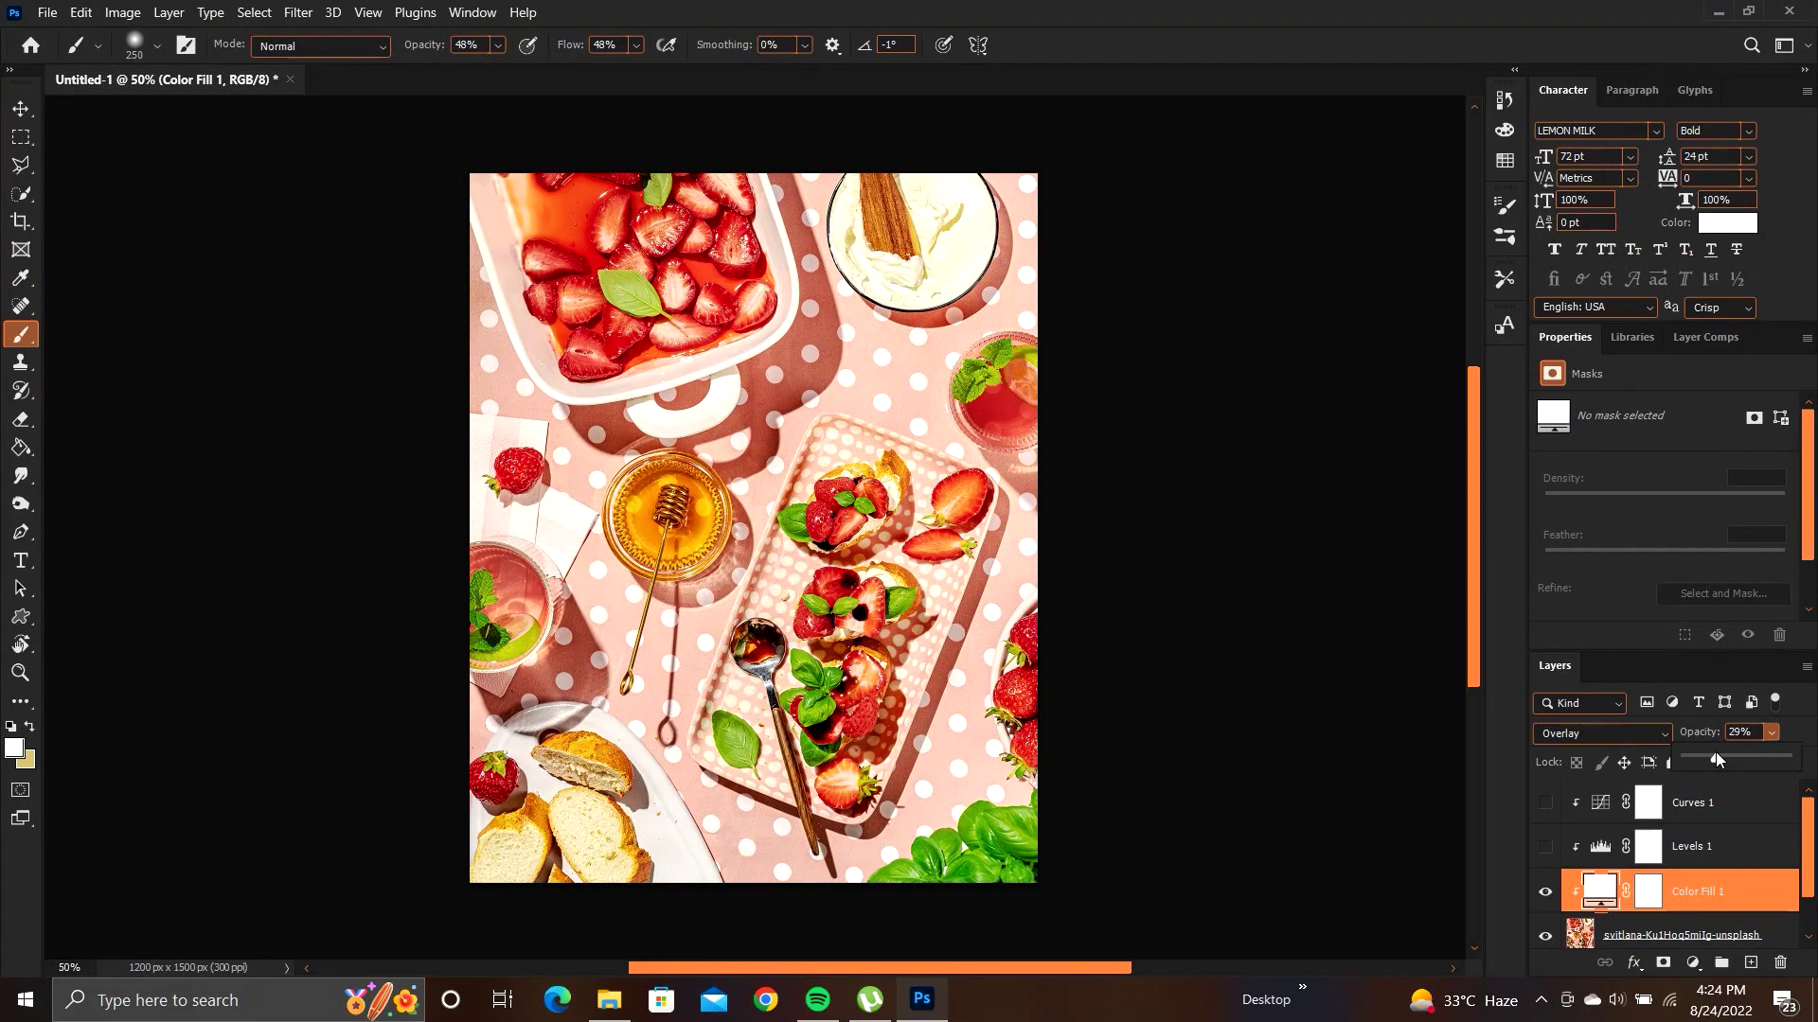
{"action": "left_click_drag", "start_coordinate": [1711, 756], "coordinate": [1708, 758]}
Compare the photo with and without the white Overlay fill, leaving the fill layer hidden.
{"action": "left_click", "coordinate": [1545, 892]}
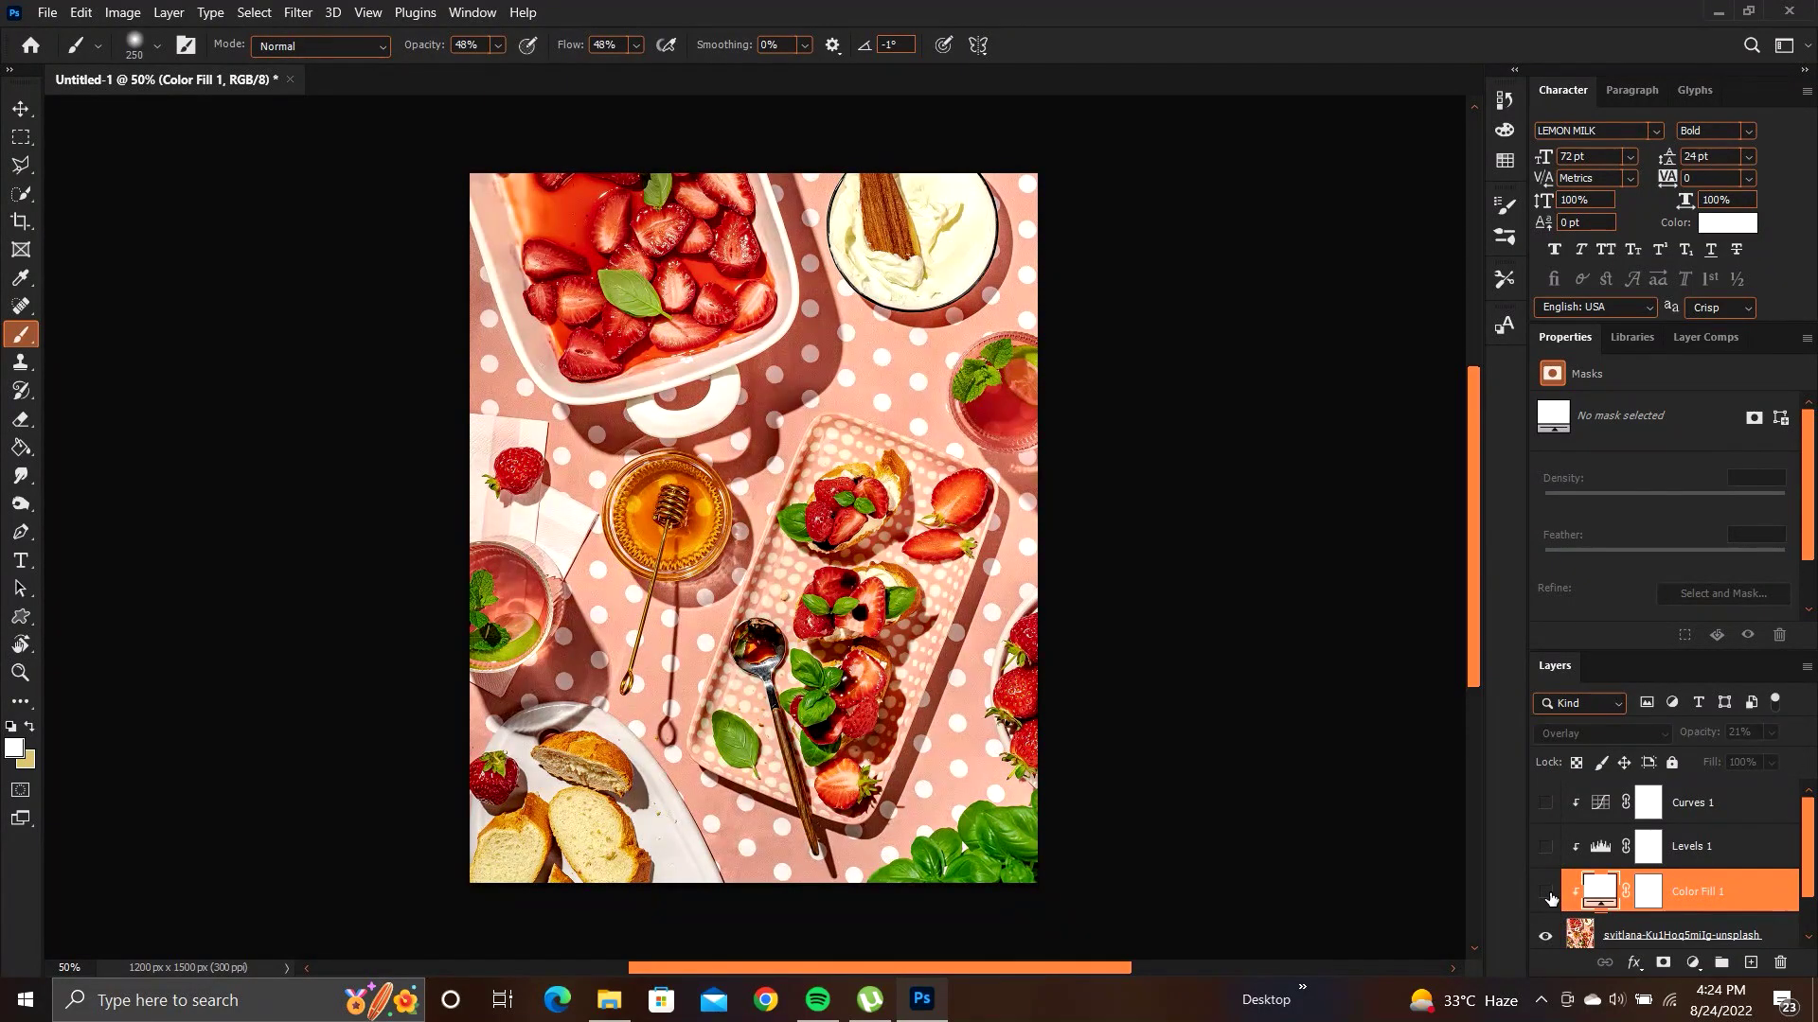
{"action": "left_click", "coordinate": [1545, 892]}
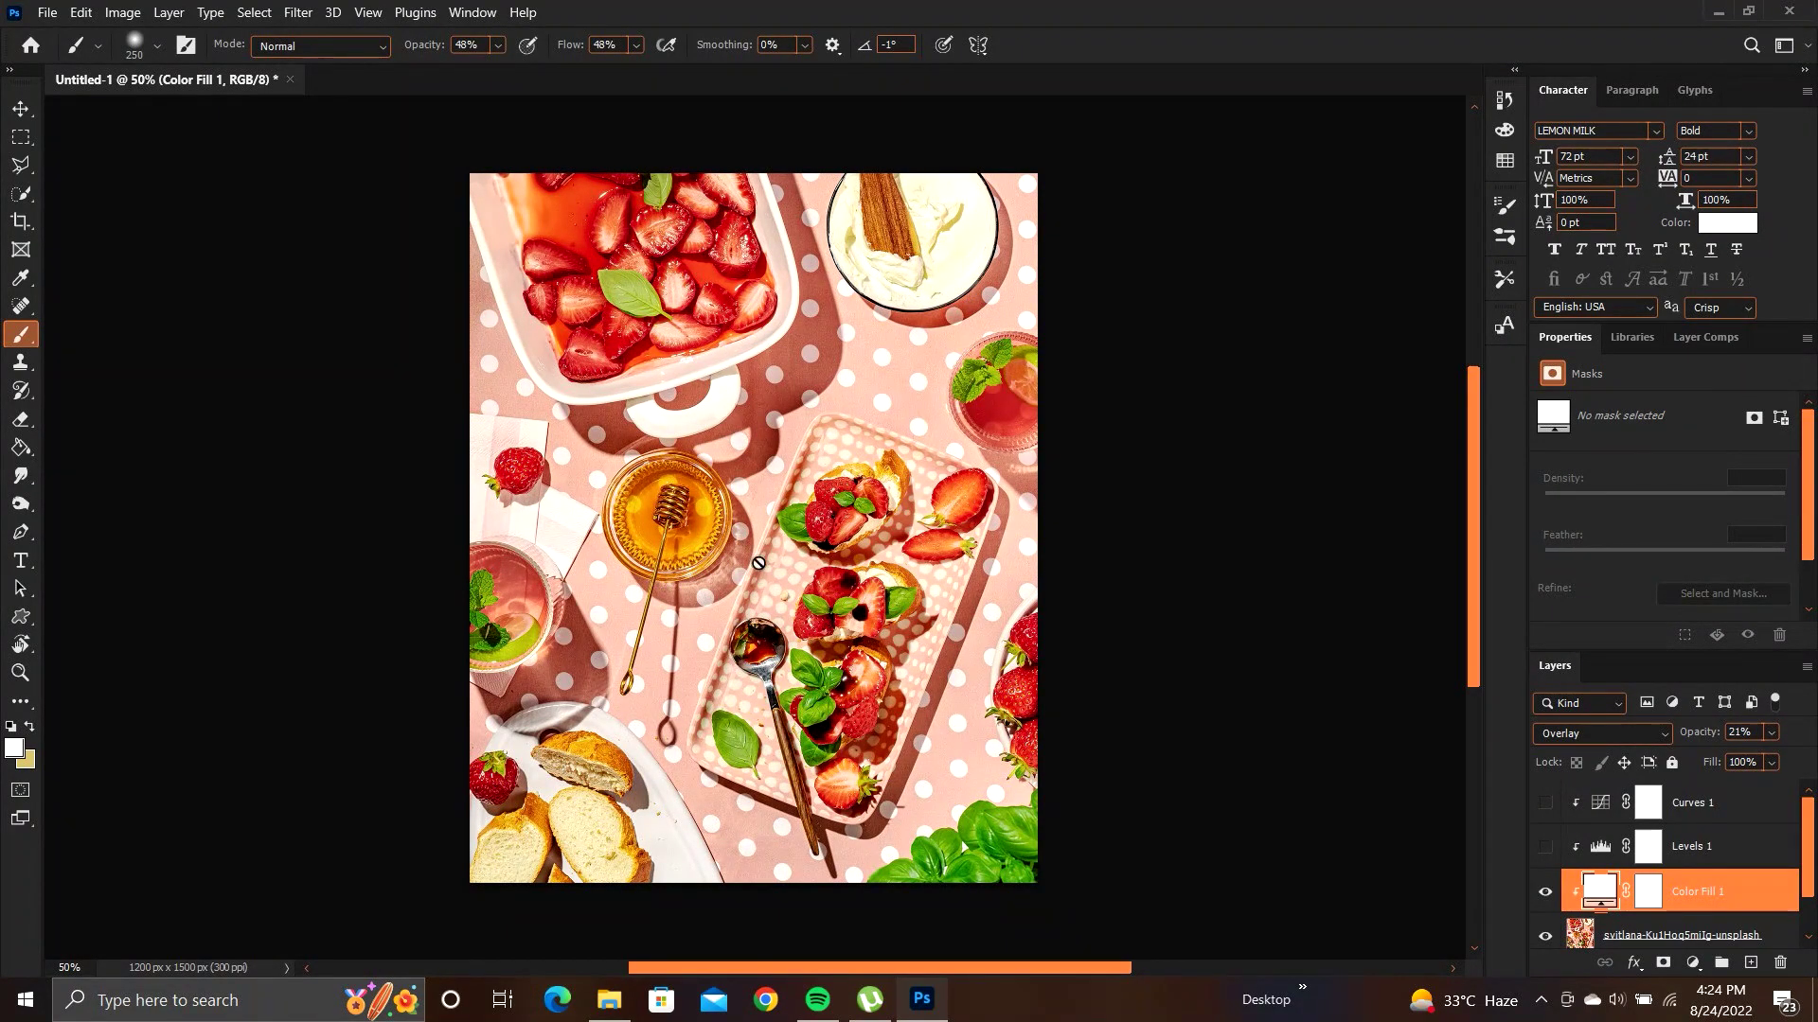
{"action": "left_click", "coordinate": [1545, 894]}
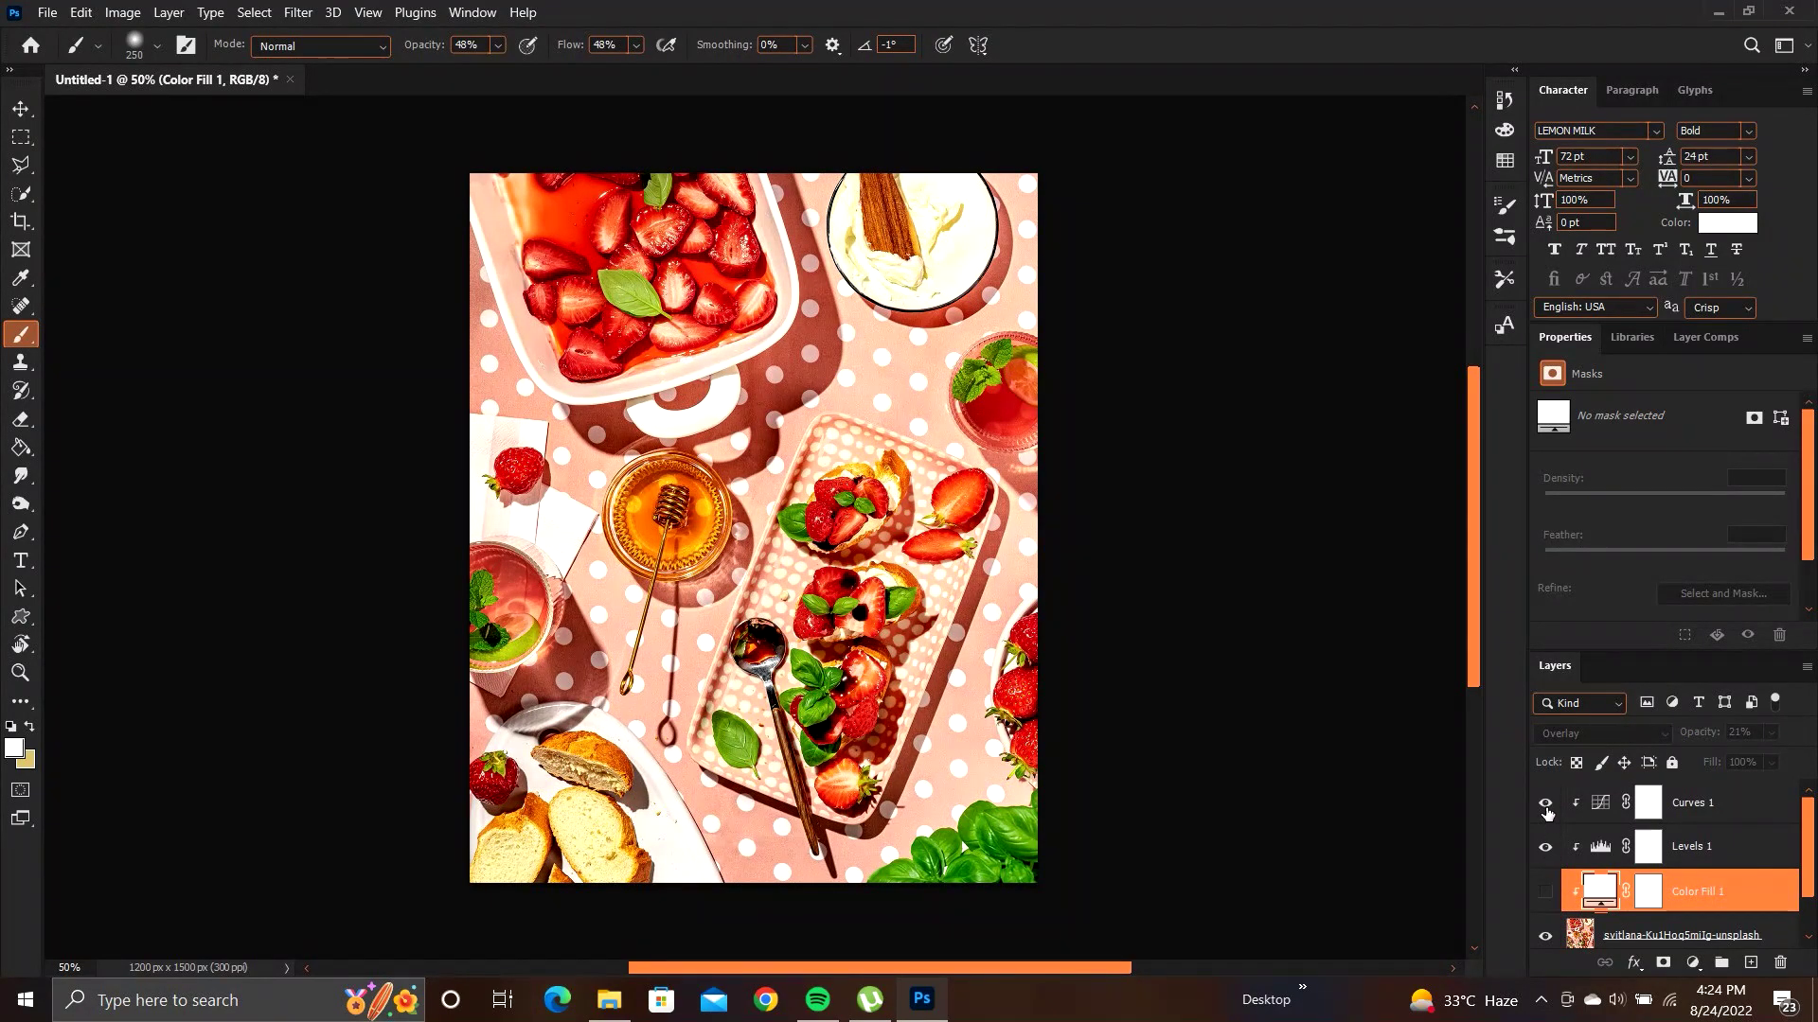
Toggle the Curves and Levels layers to compare their effects, leaving Curves hidden and Levels visible.
{"action": "left_click", "coordinate": [1545, 802]}
{"action": "left_click", "coordinate": [1546, 806]}
{"action": "left_click", "coordinate": [1546, 845]}
{"action": "left_click", "coordinate": [1546, 846]}
Add a clipped Vibrance adjustment above the Curves layer and set its vibrance to +76.
{"action": "left_click", "coordinate": [1676, 807]}
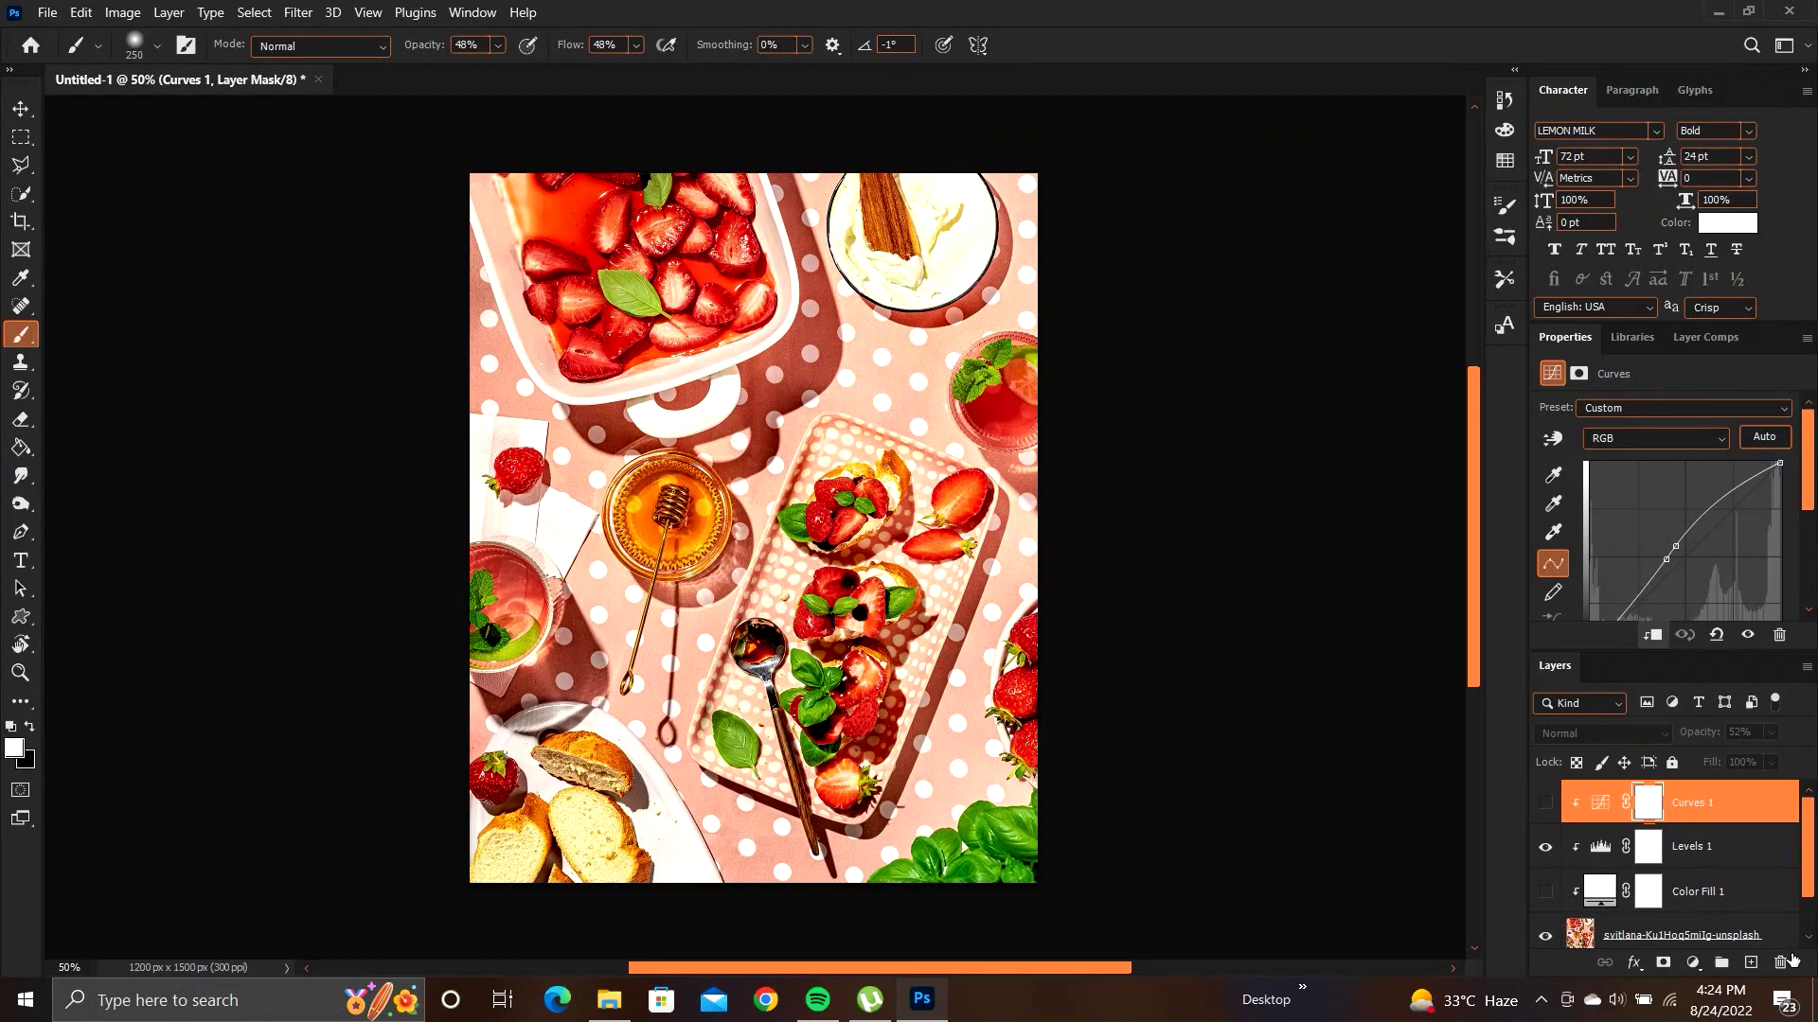
{"action": "left_click", "coordinate": [1692, 962]}
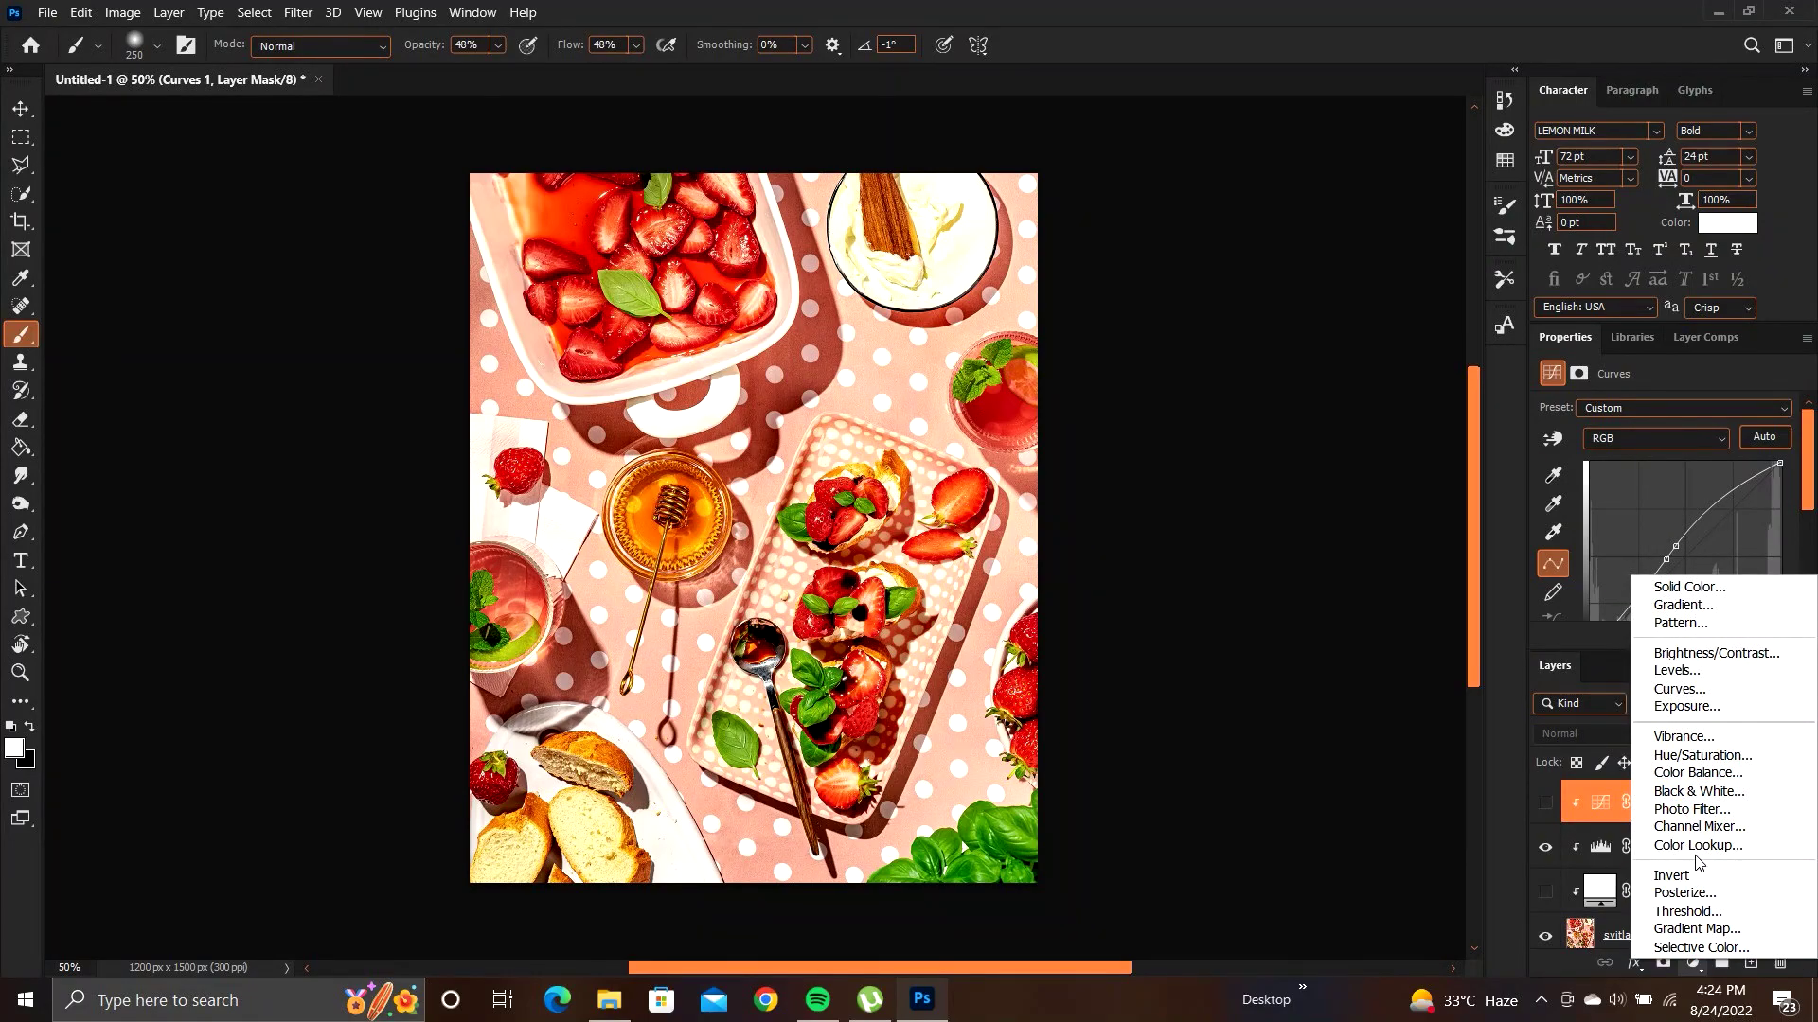
{"action": "left_click", "coordinate": [1691, 743]}
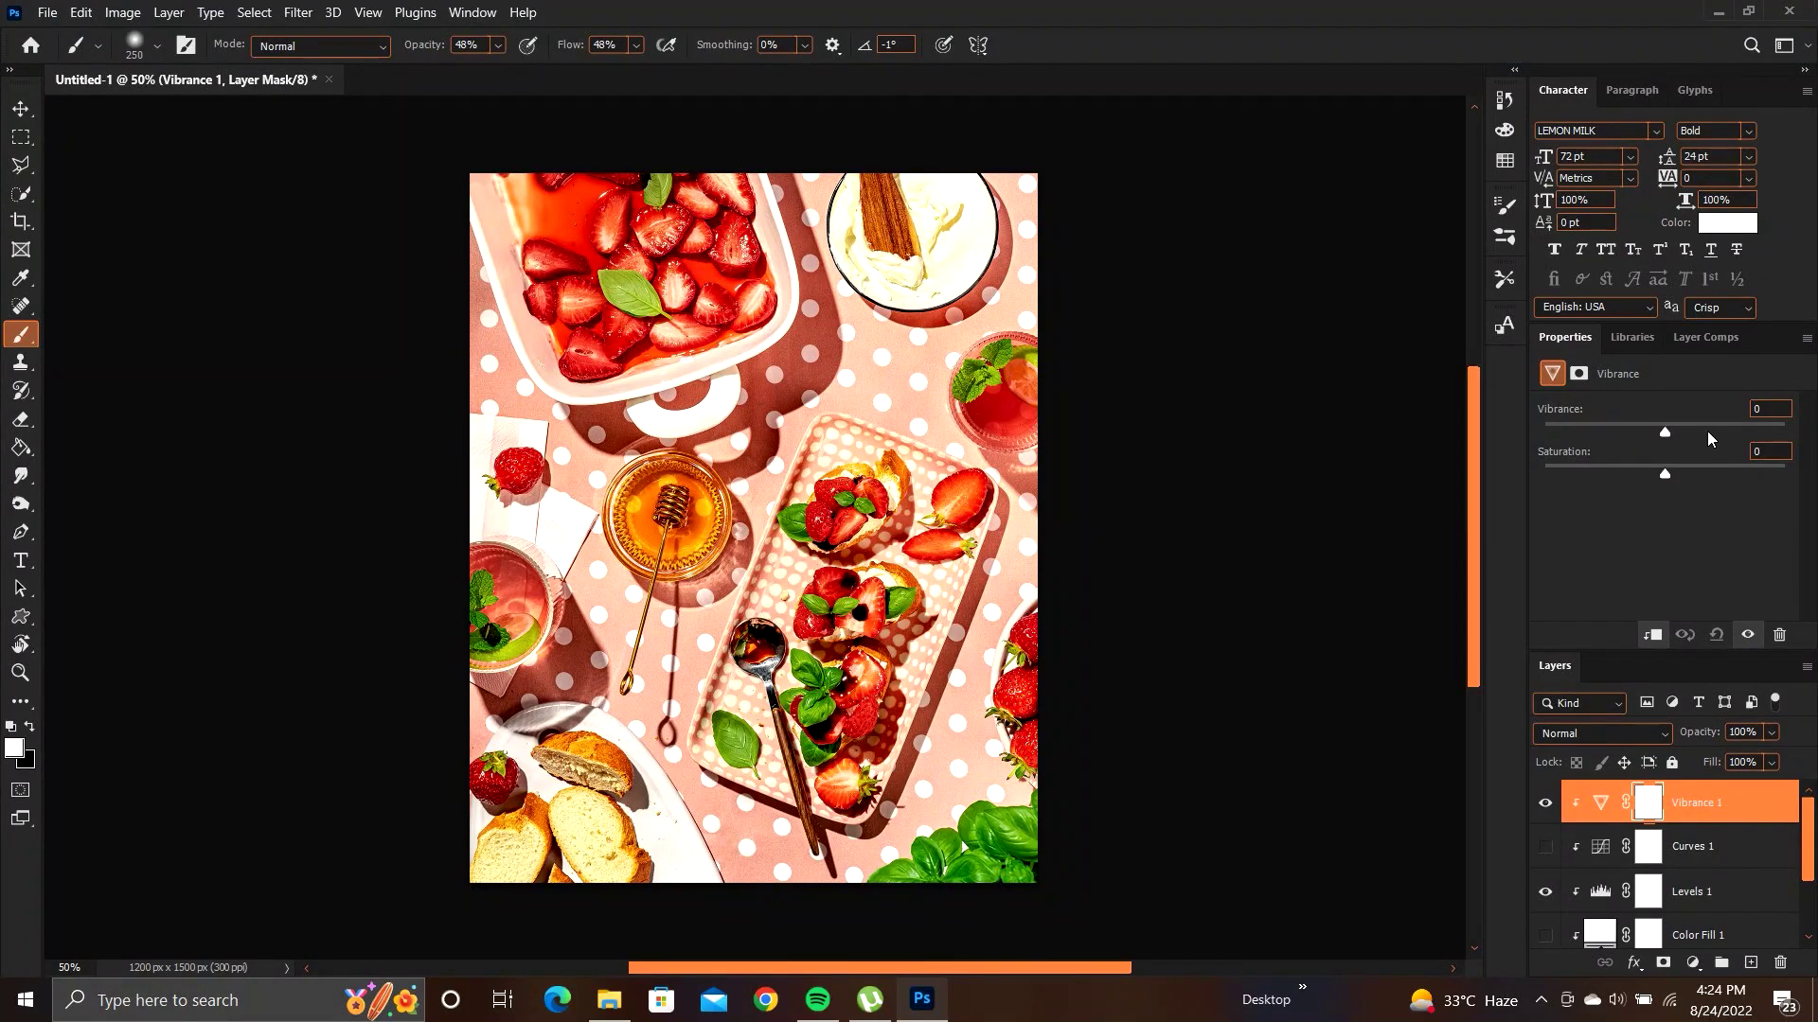
{"action": "left_click_drag", "start_coordinate": [1712, 422], "coordinate": [1778, 426]}
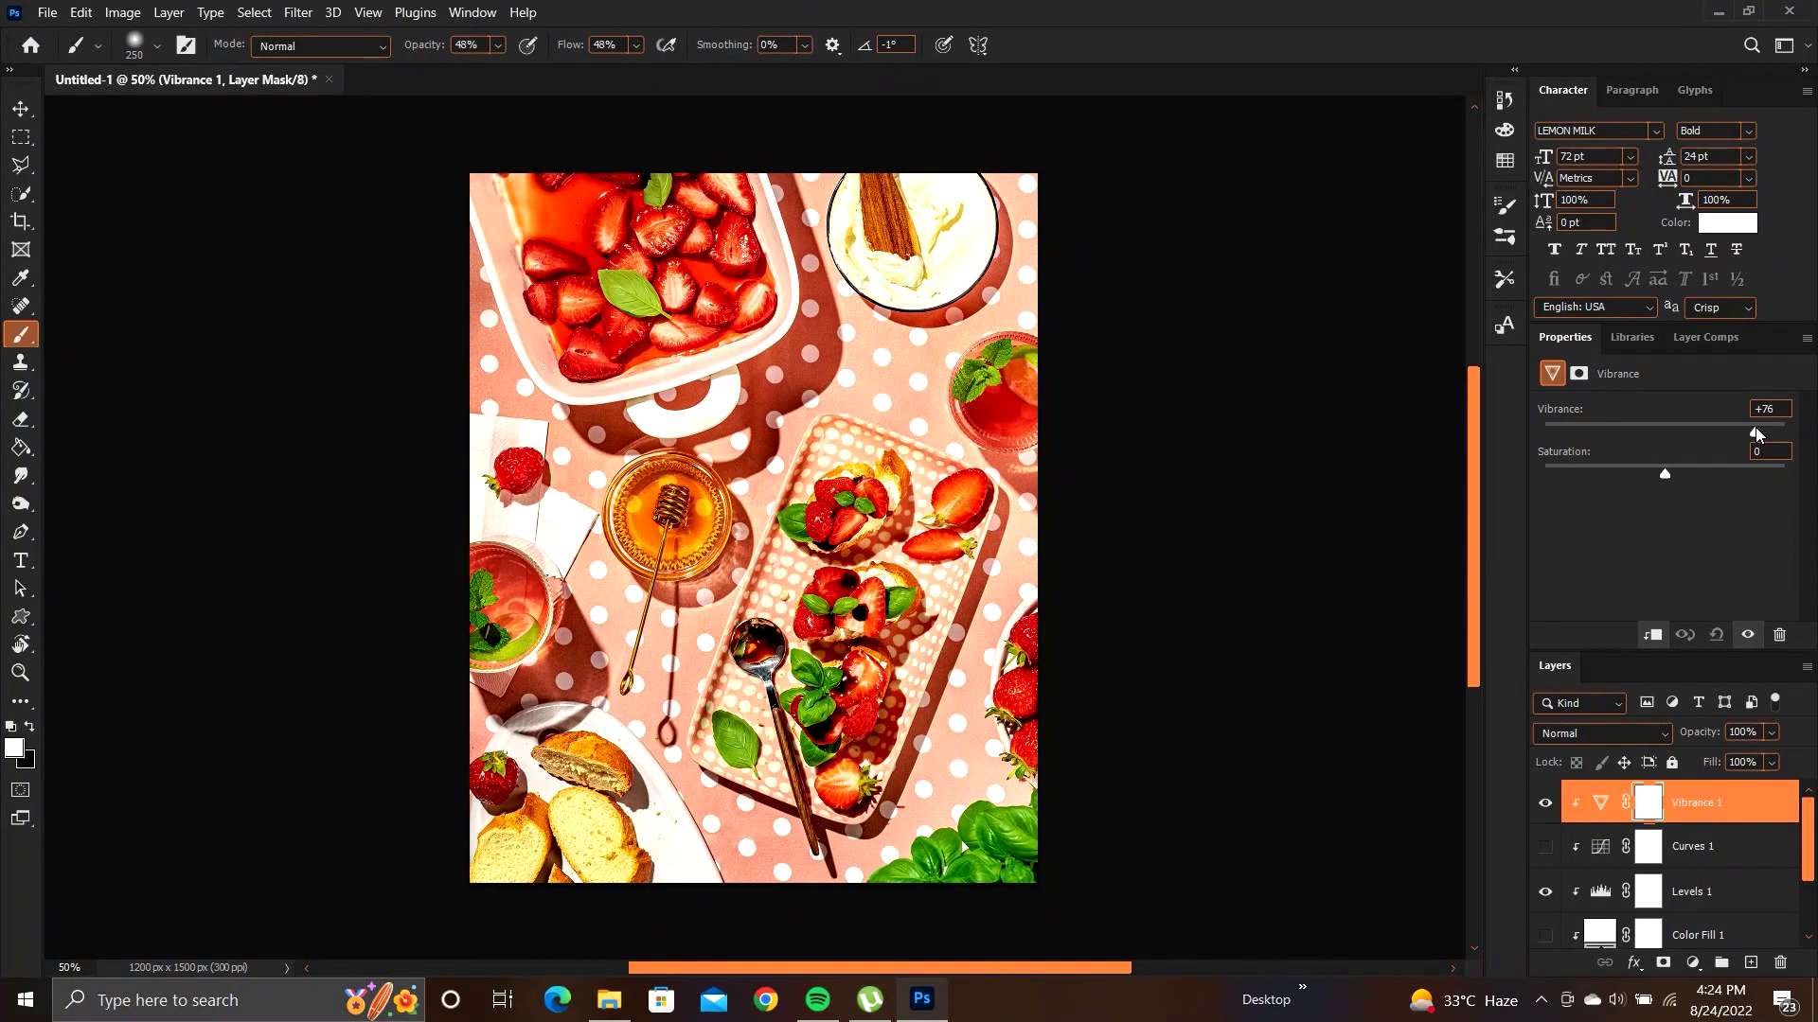
Hide the Vibrance and Levels layers to view the original photo, and show both of them again.
{"action": "left_click", "coordinate": [1554, 803]}
{"action": "left_click", "coordinate": [1545, 890]}
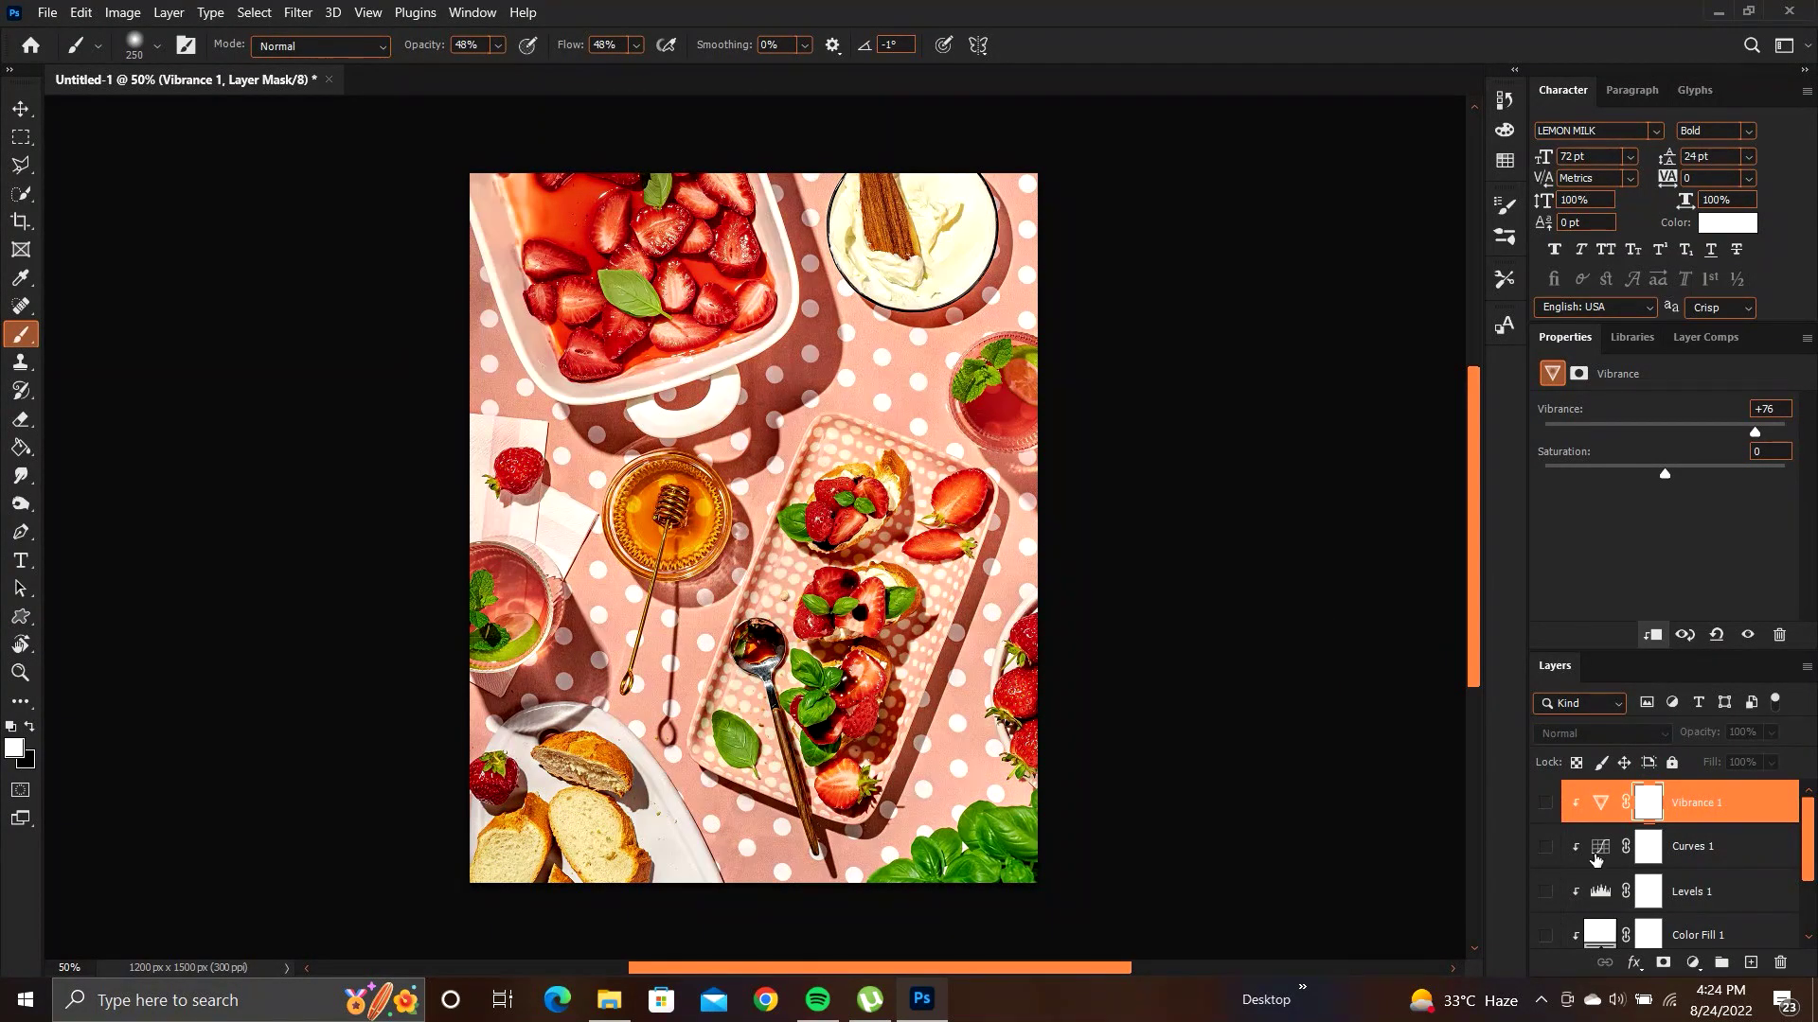
{"action": "scroll", "coordinate": [1606, 845], "scroll_direction": "down", "scroll_amount": 3}
{"action": "scroll", "coordinate": [1625, 894], "scroll_direction": "up", "scroll_amount": 3}
{"action": "left_click", "coordinate": [1552, 885]}
{"action": "left_click", "coordinate": [1543, 804]}
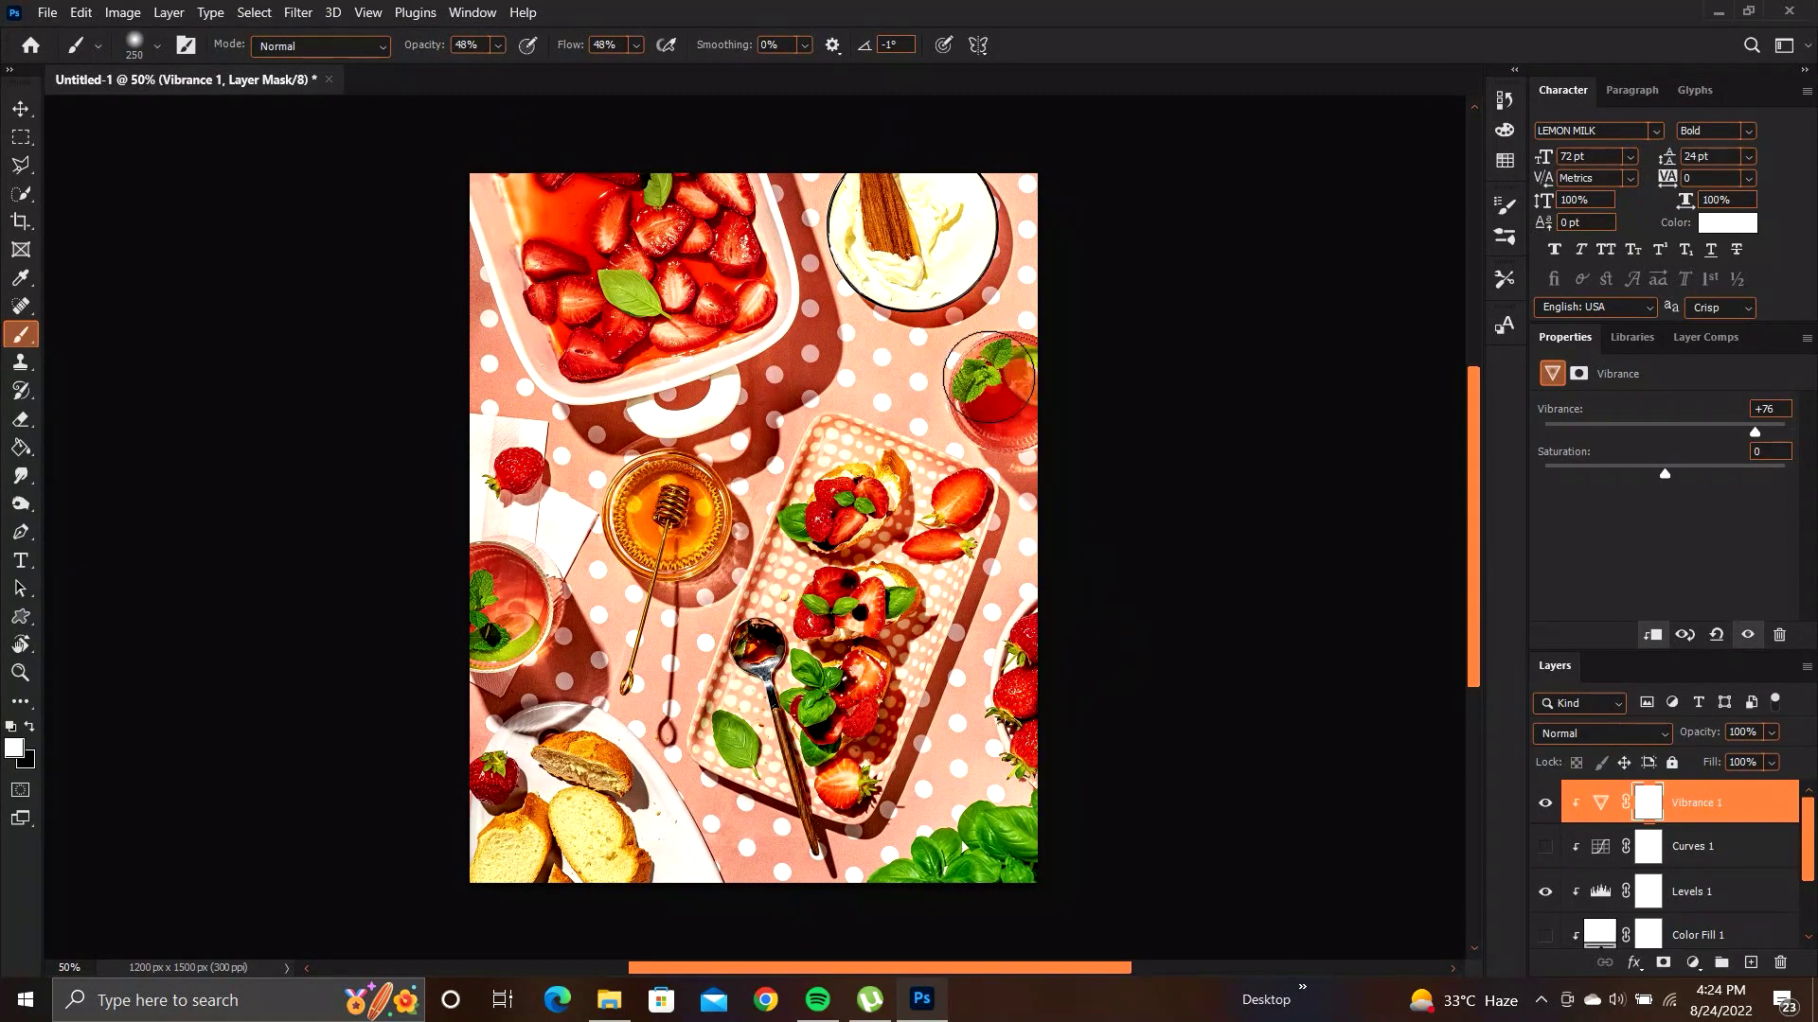
Add a Color Lookup adjustment above the Vibrance layer and choose 3Strip.look as its 3DLUT file.
{"action": "left_click", "coordinate": [1693, 962]}
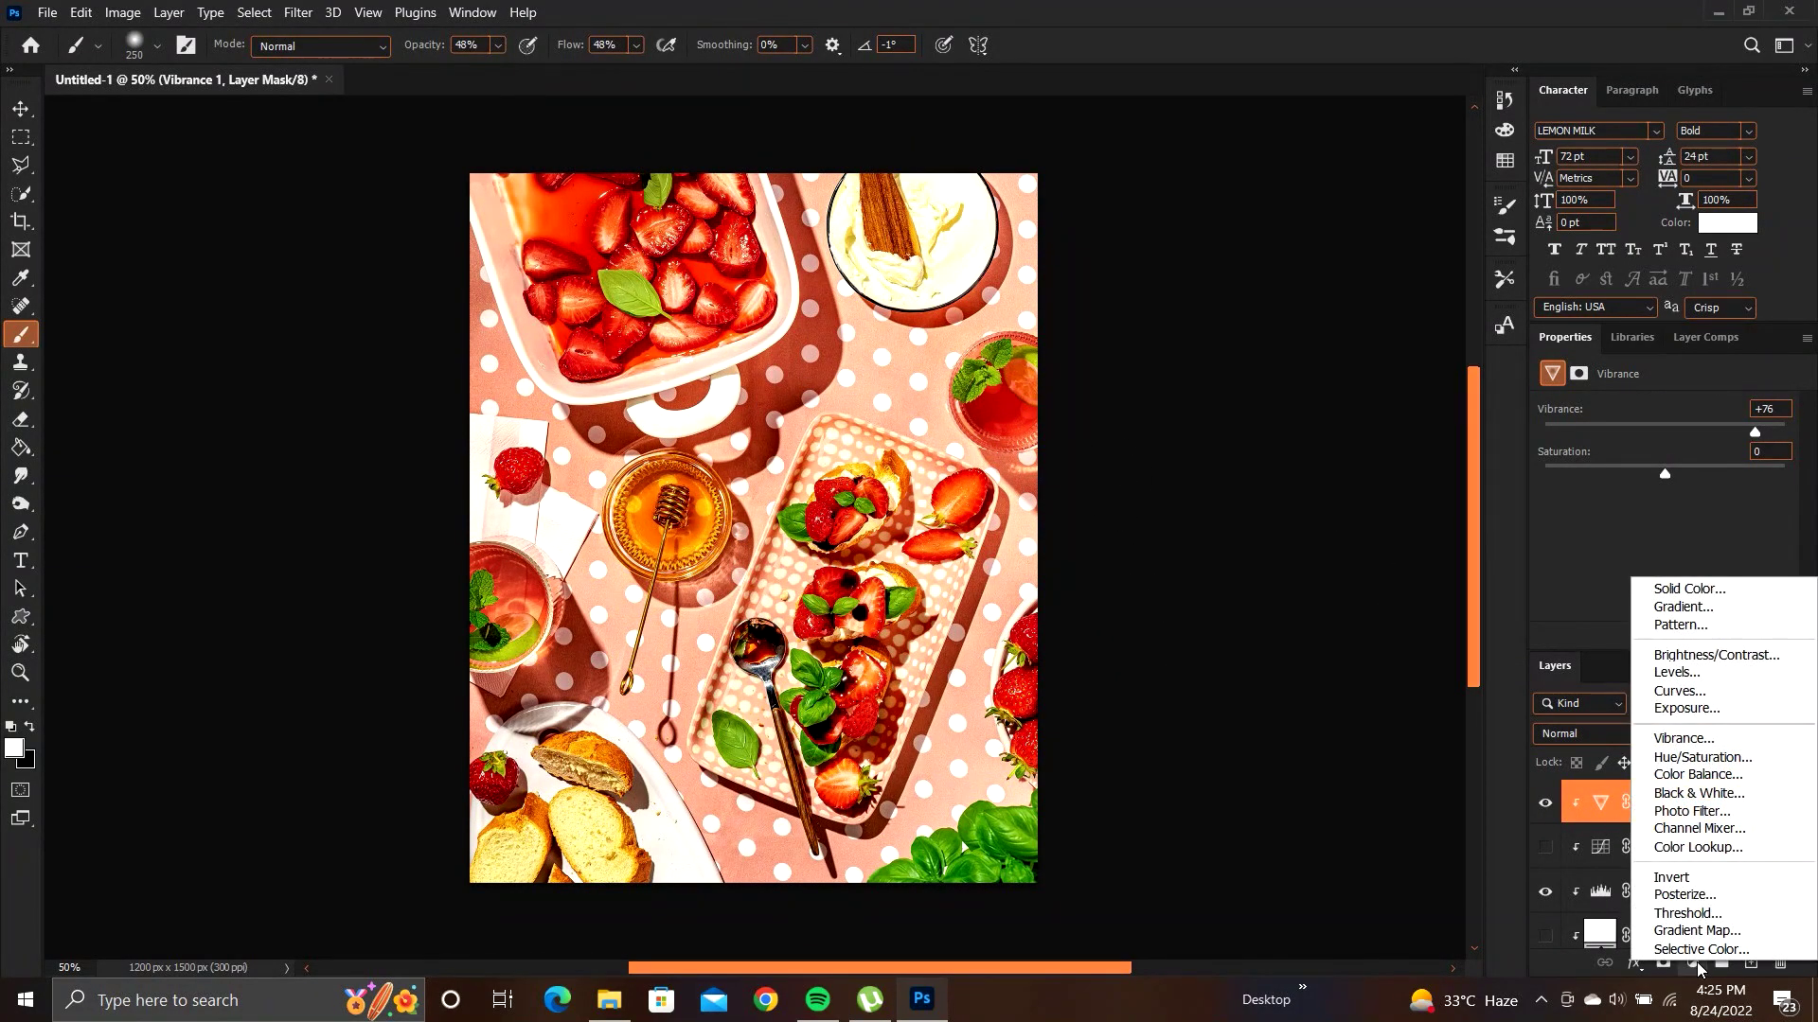
{"action": "left_click", "coordinate": [1673, 849]}
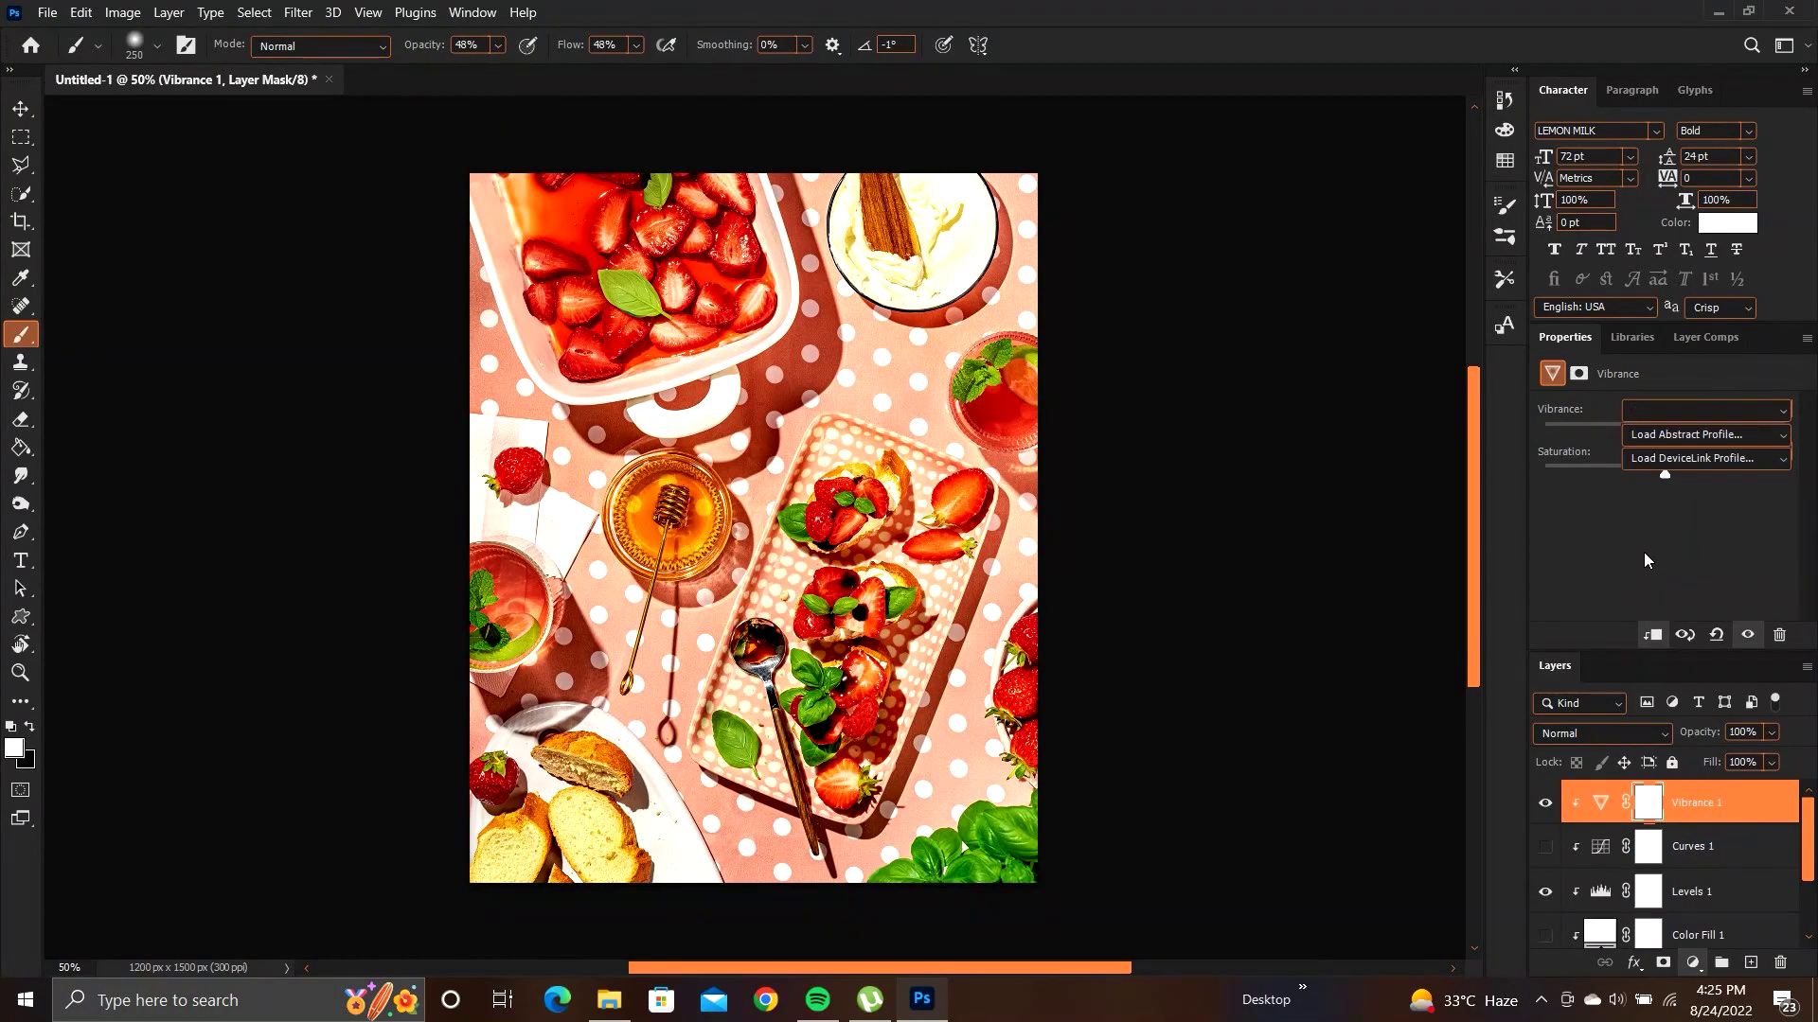
{"action": "left_click", "coordinate": [1667, 407]}
{"action": "scroll", "coordinate": [1671, 410], "scroll_direction": "up", "scroll_amount": 1}
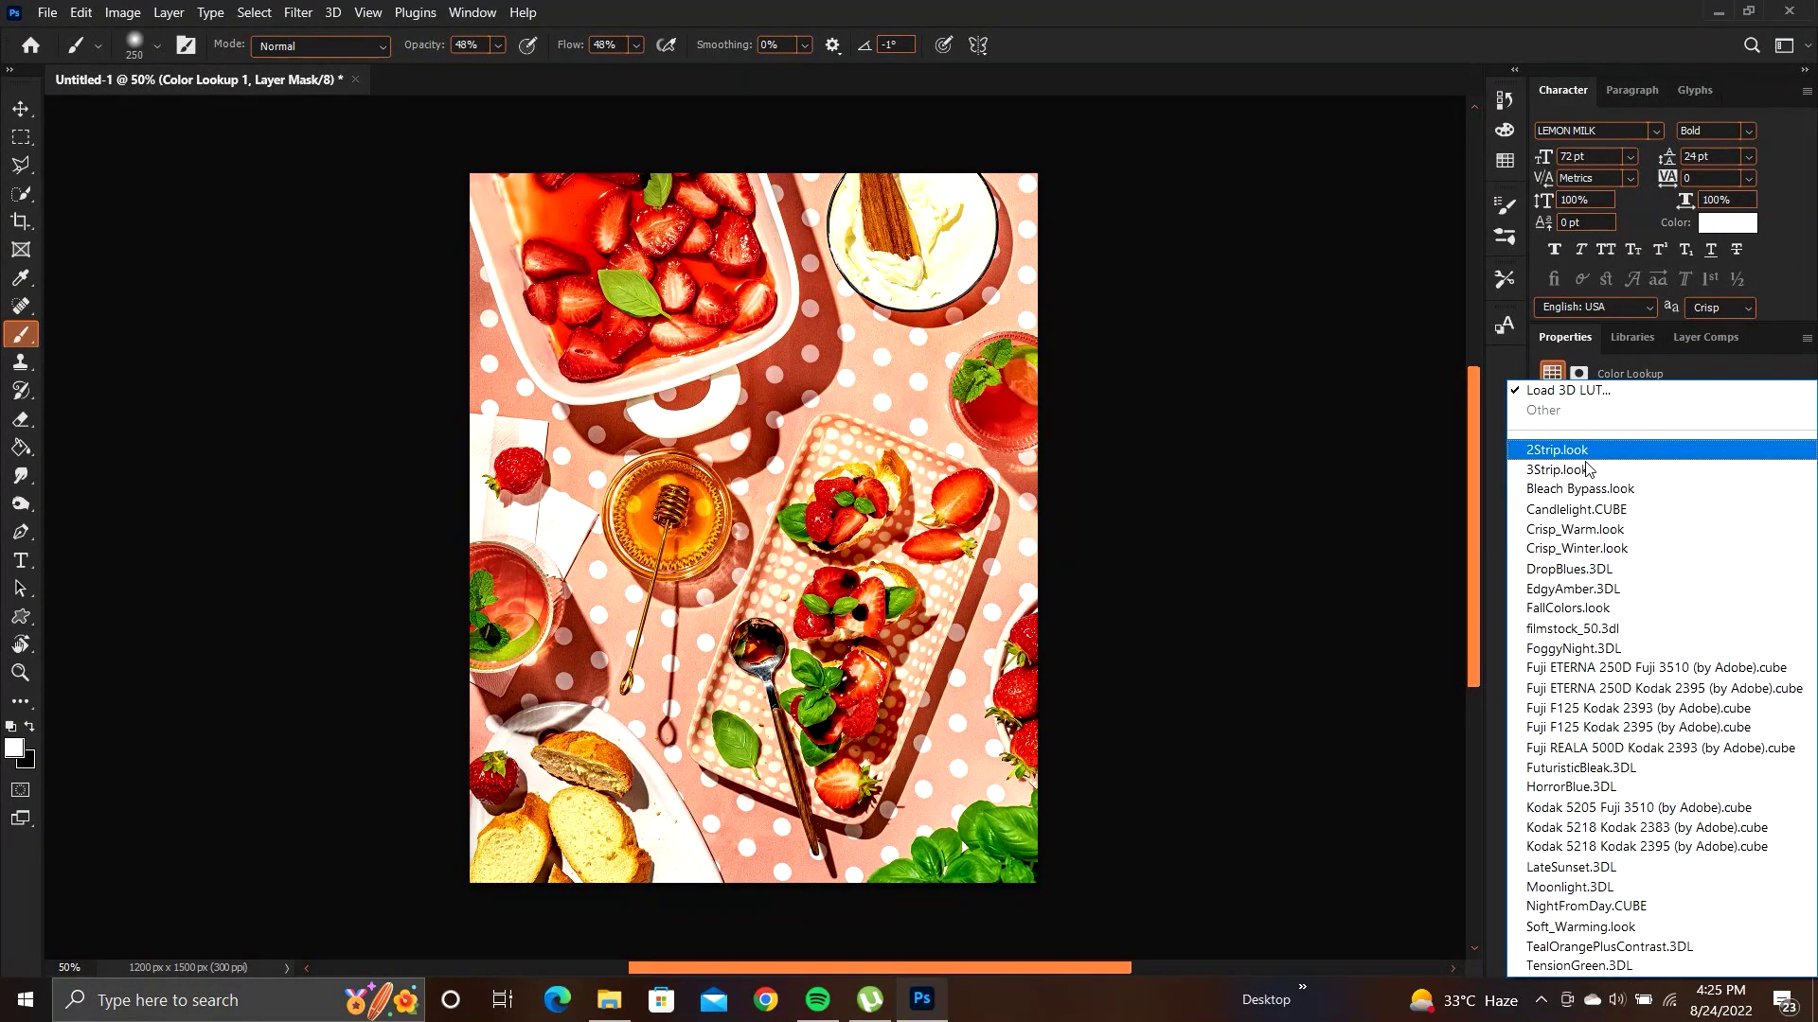
{"action": "left_click", "coordinate": [1586, 464]}
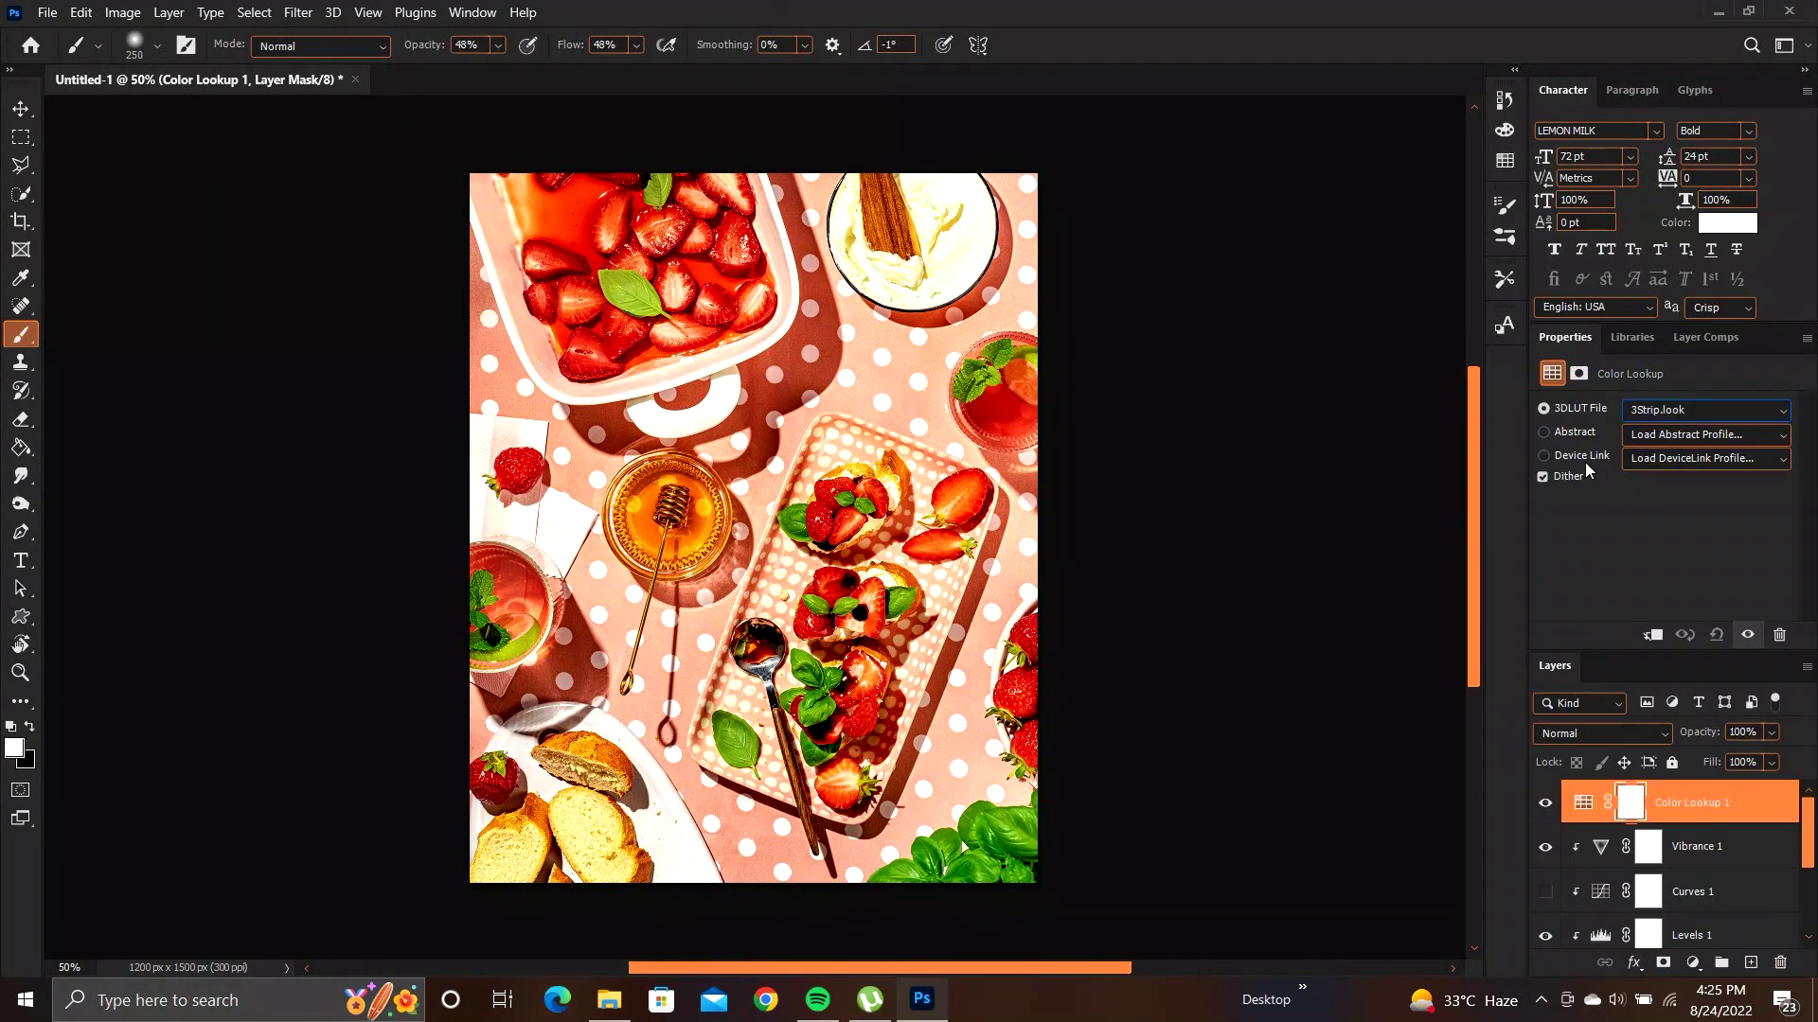
Try the 2Strip.look file on the Color Lookup adjustment, and set it back to 3Strip.look.
{"action": "left_click", "coordinate": [1648, 412]}
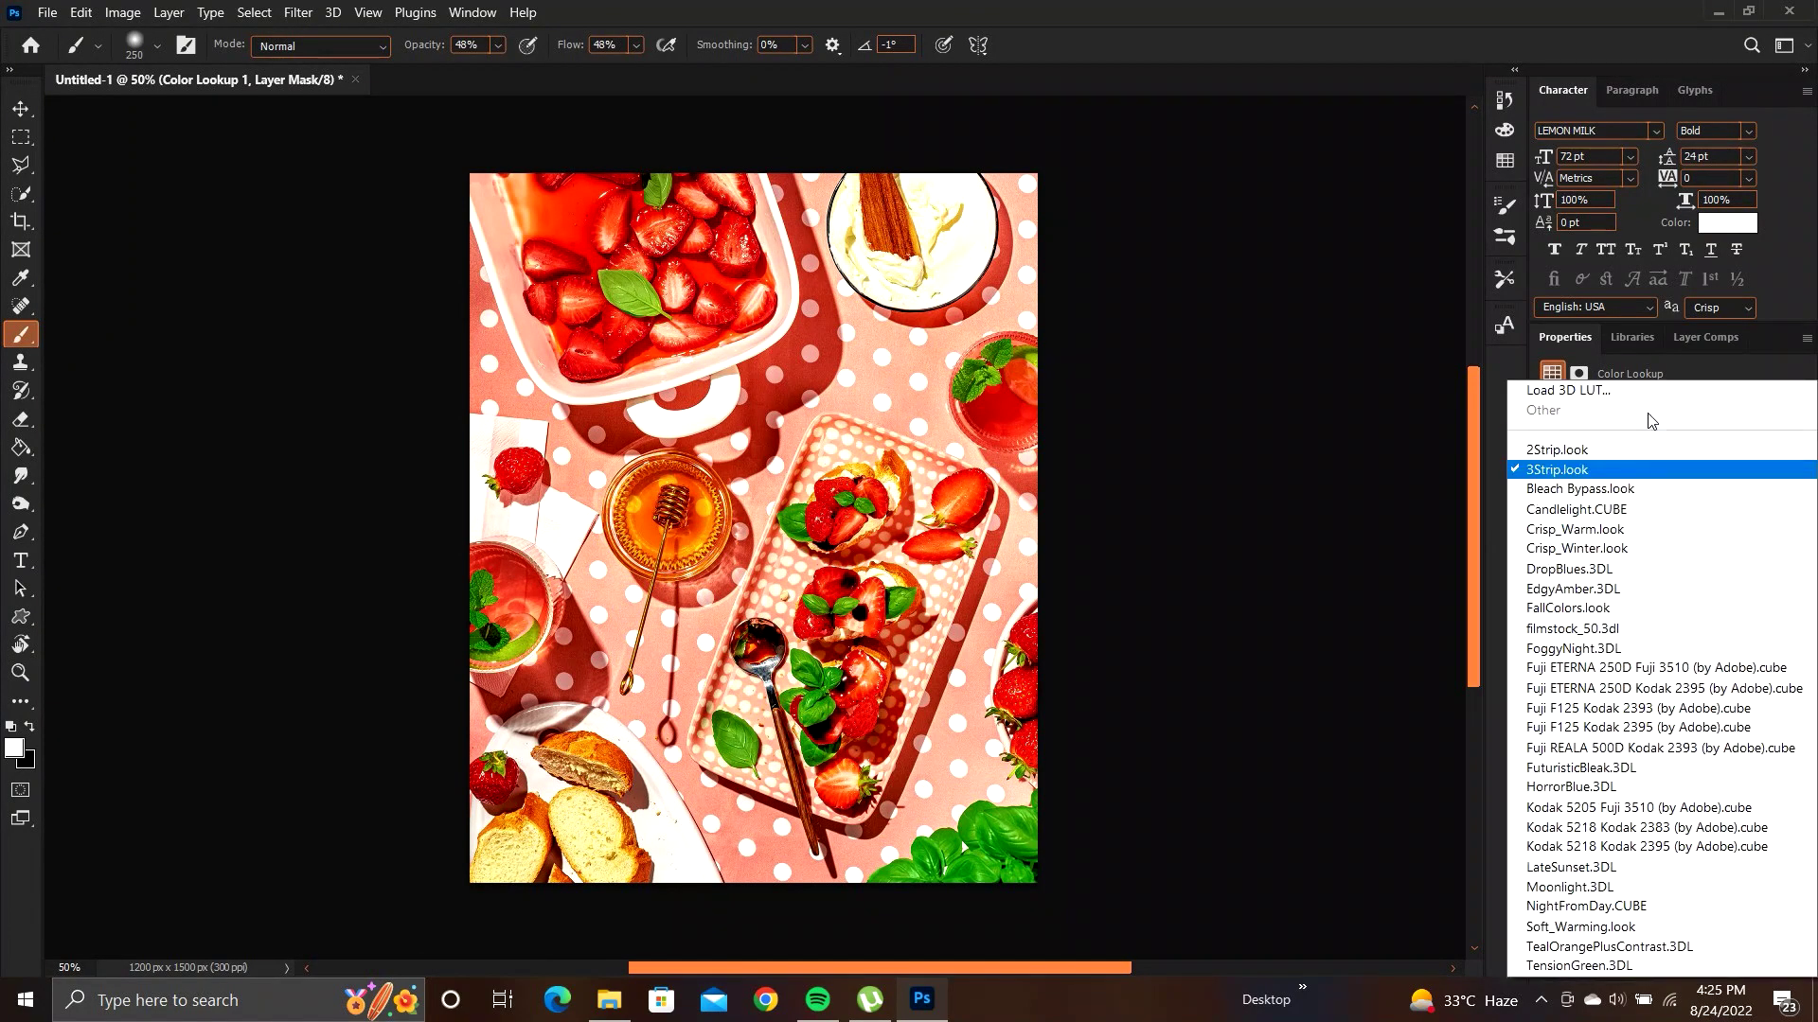
{"action": "left_click", "coordinate": [1593, 450]}
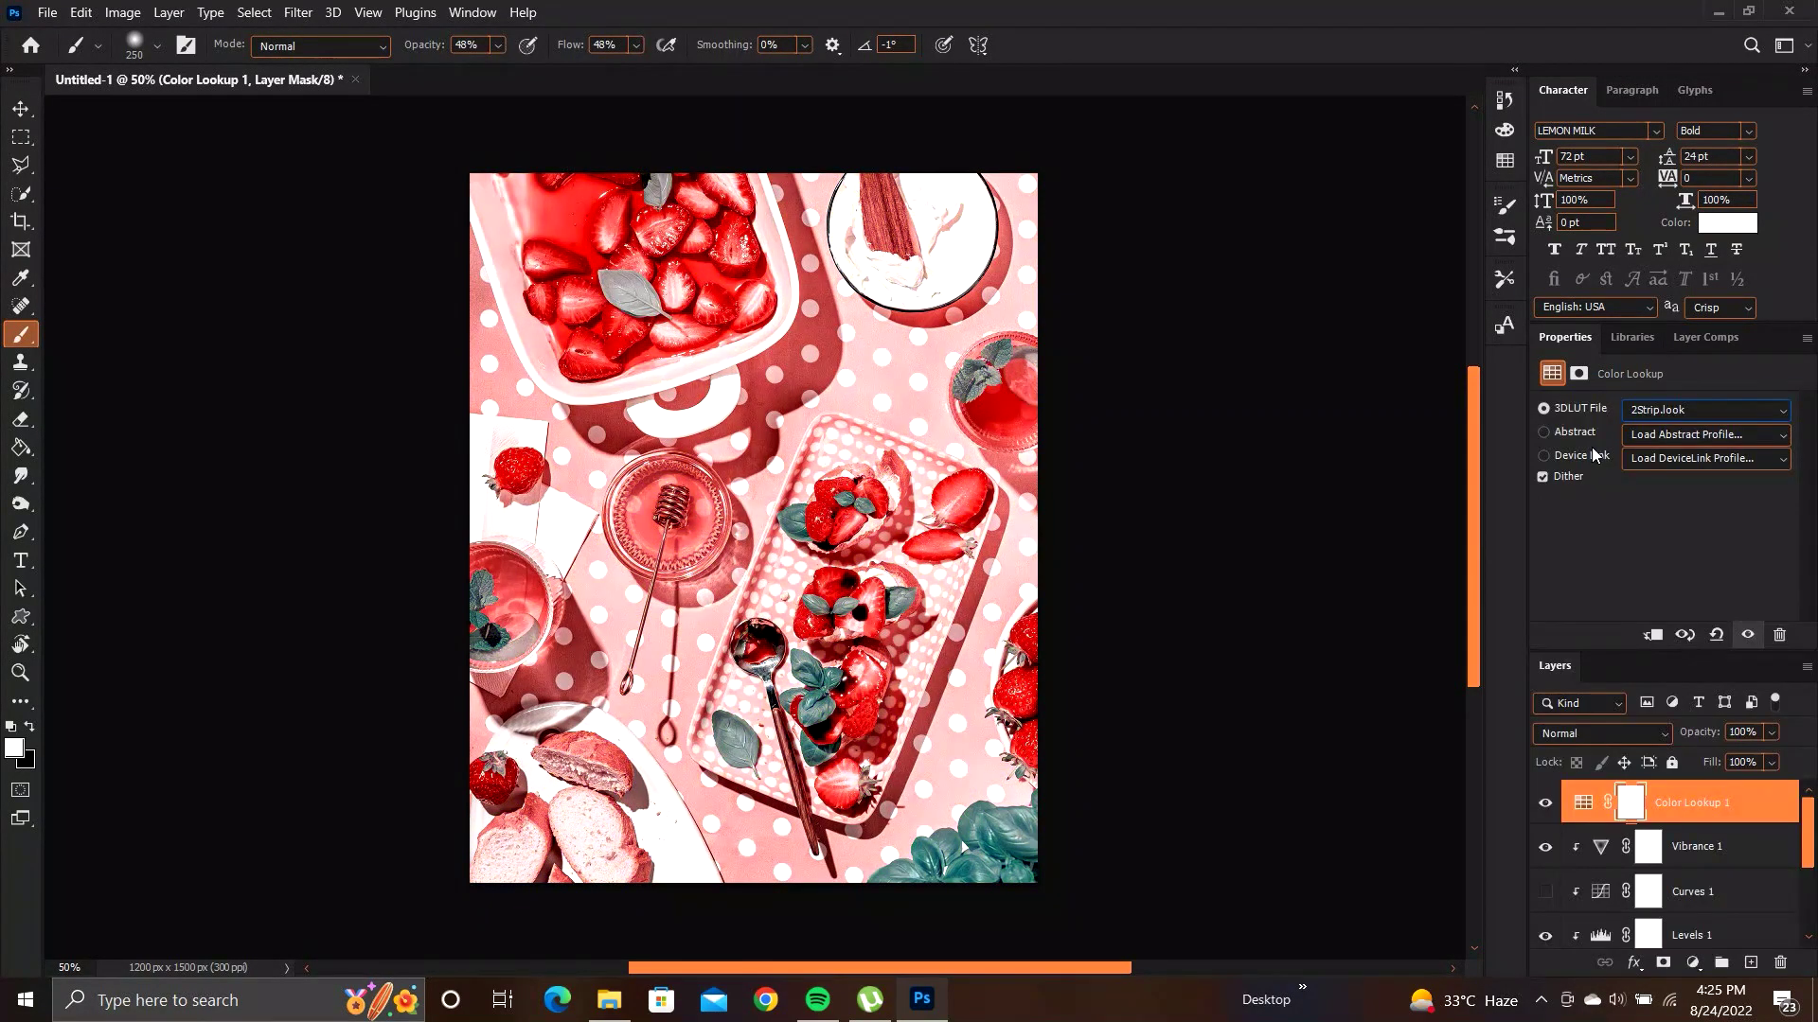
{"action": "left_click", "coordinate": [1647, 407]}
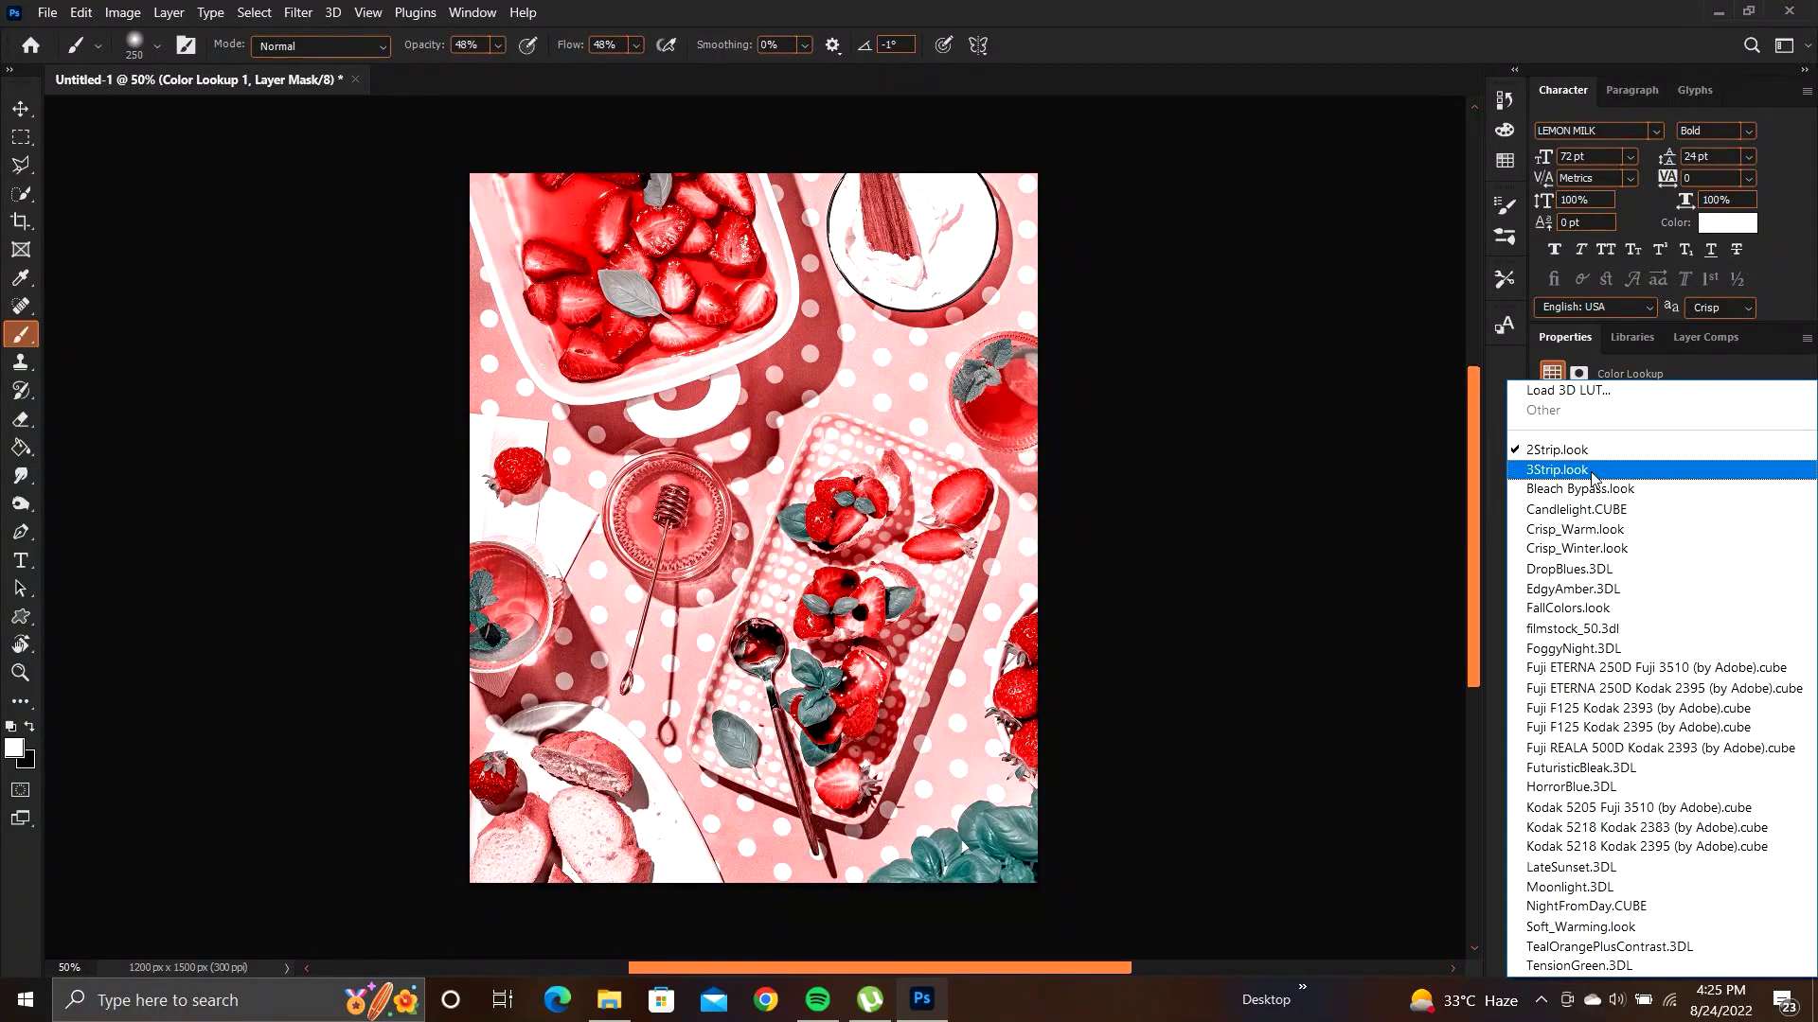
{"action": "left_click", "coordinate": [1649, 459]}
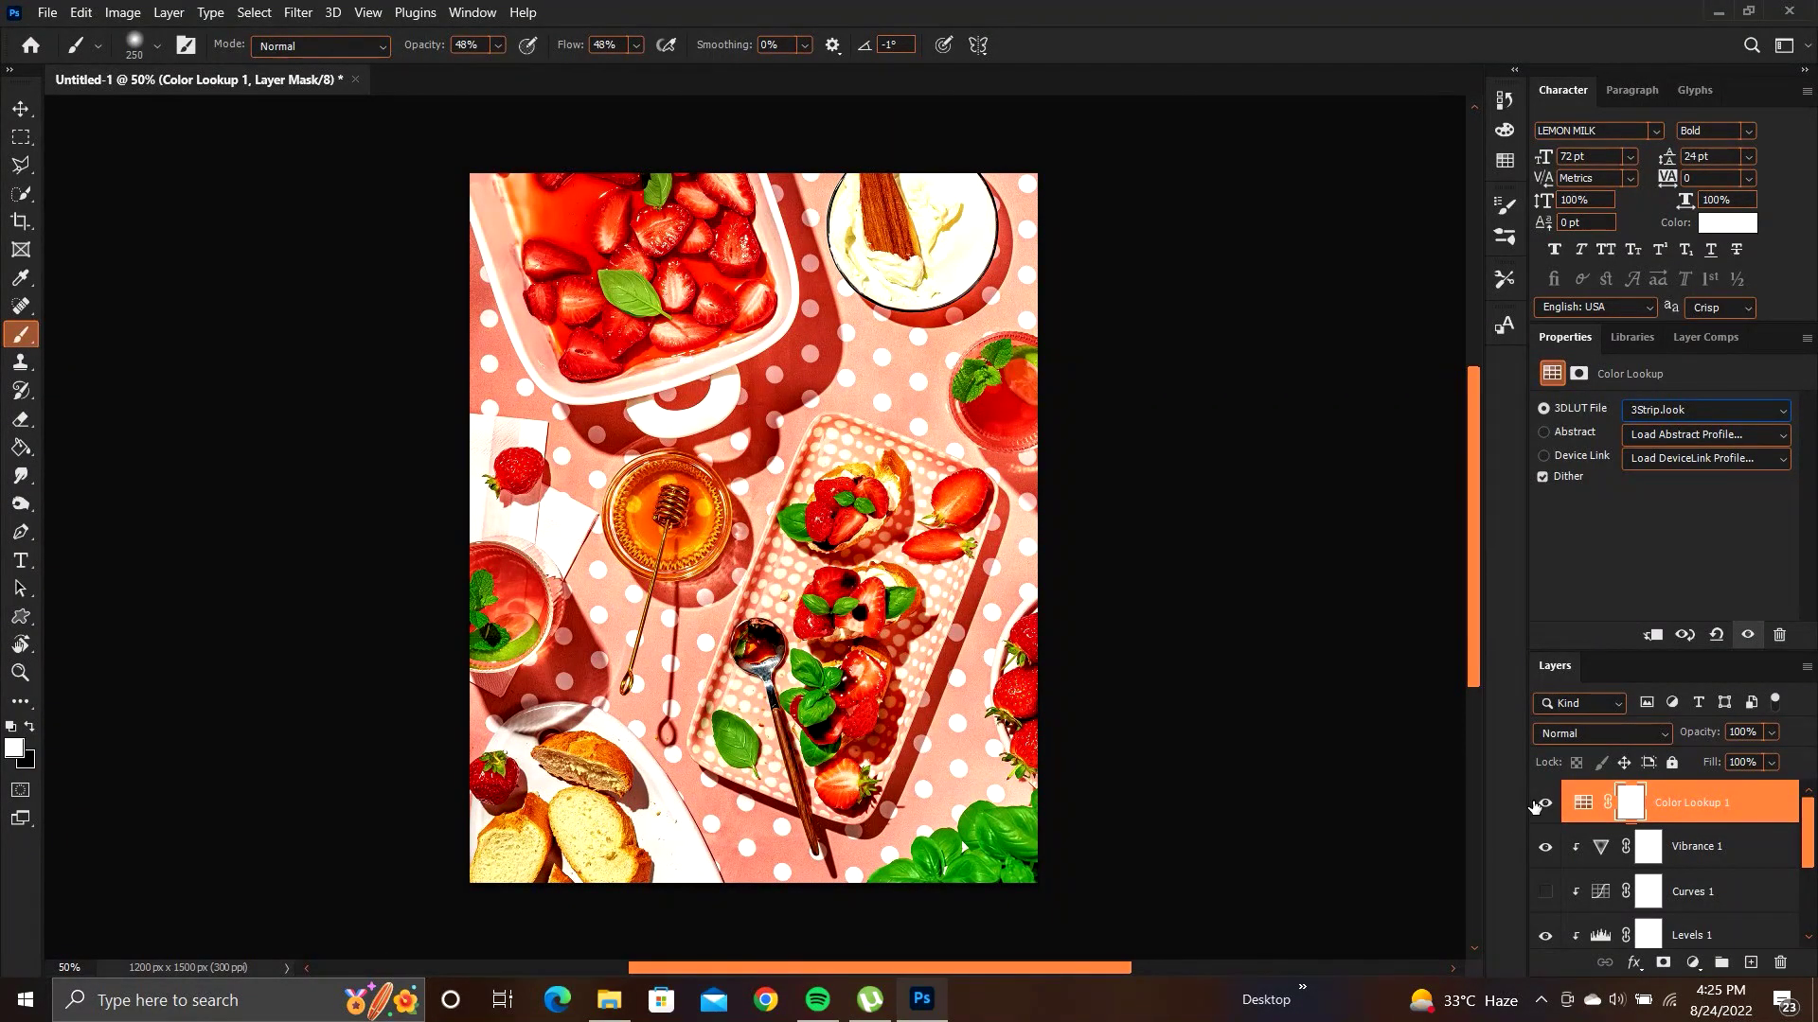
Check the photo with and without the Color Lookup layer, and set that layer's opacity to 21%.
{"action": "left_click", "coordinate": [1545, 803]}
{"action": "left_click", "coordinate": [1770, 733]}
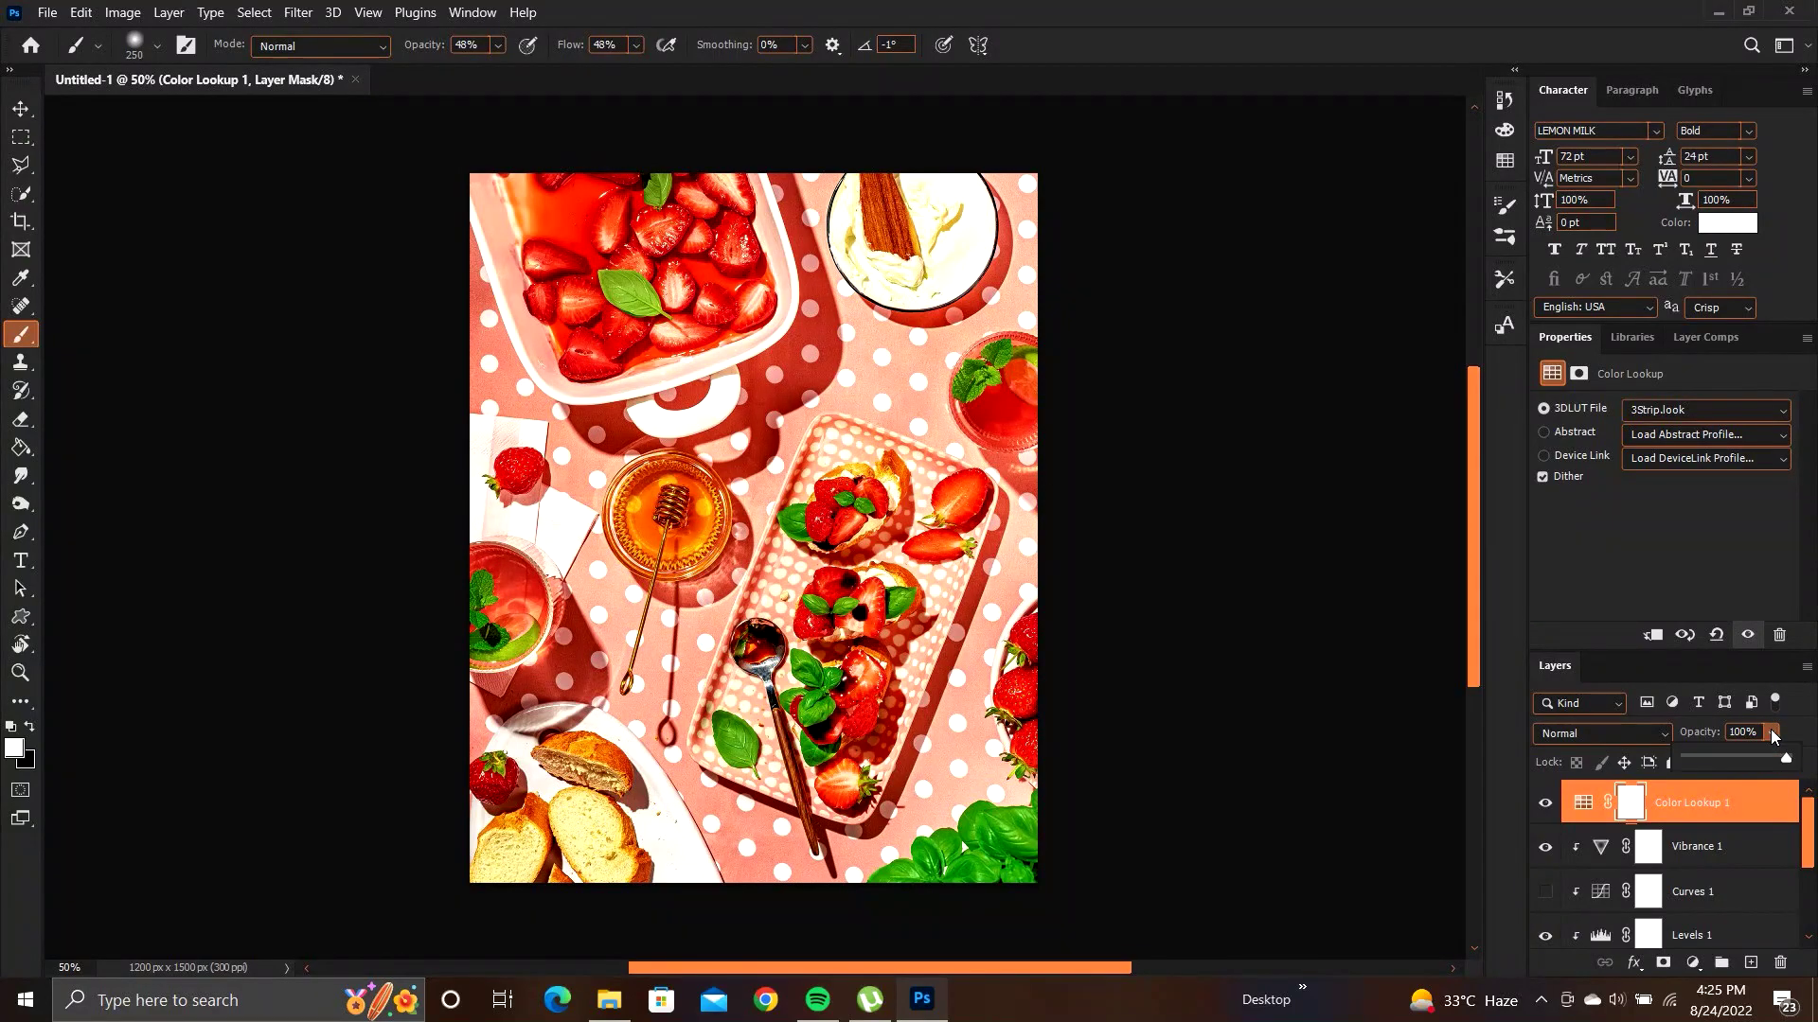
{"action": "left_click", "coordinate": [1713, 756]}
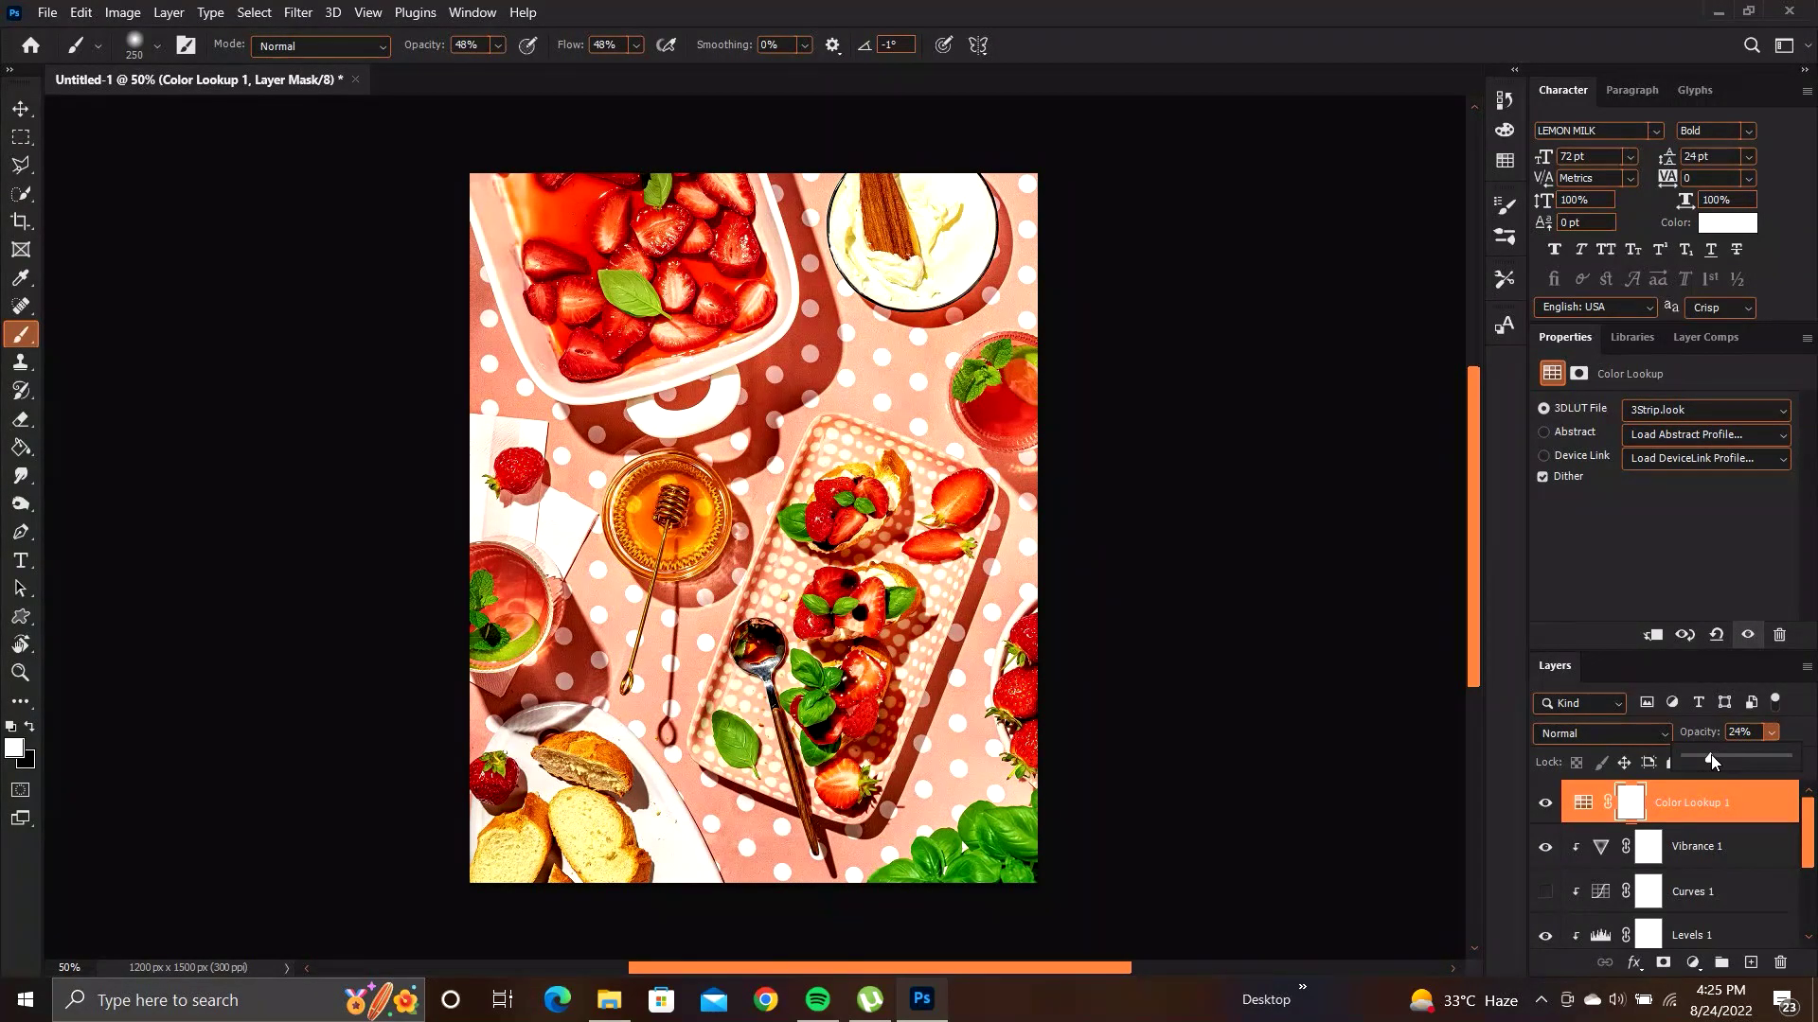
{"action": "left_click", "coordinate": [1704, 800]}
{"action": "left_click", "coordinate": [1583, 803]}
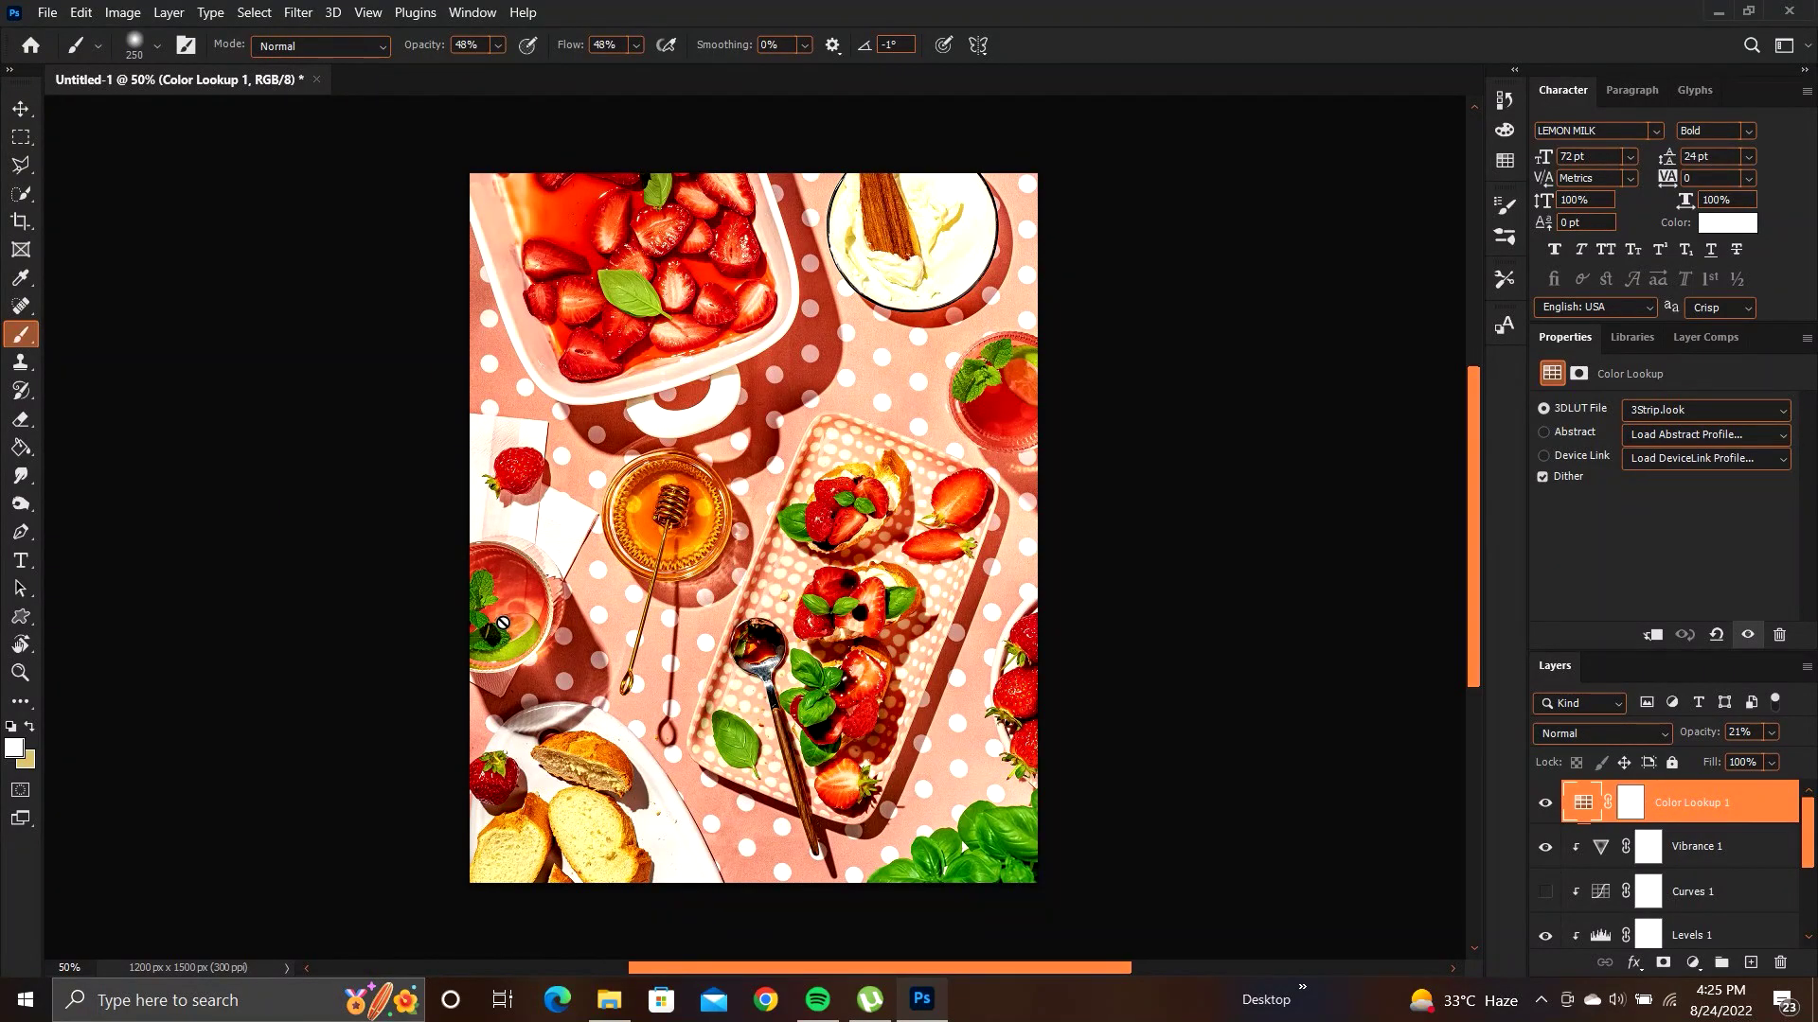
Examine the strawberries close up and hide the Color Lookup, Vibrance and Levels layers for comparison with the original.
{"action": "scroll", "coordinate": [502, 622], "scroll_direction": "left", "scroll_amount": 3}
{"action": "scroll", "coordinate": [502, 622], "scroll_direction": "right", "scroll_amount": 4}
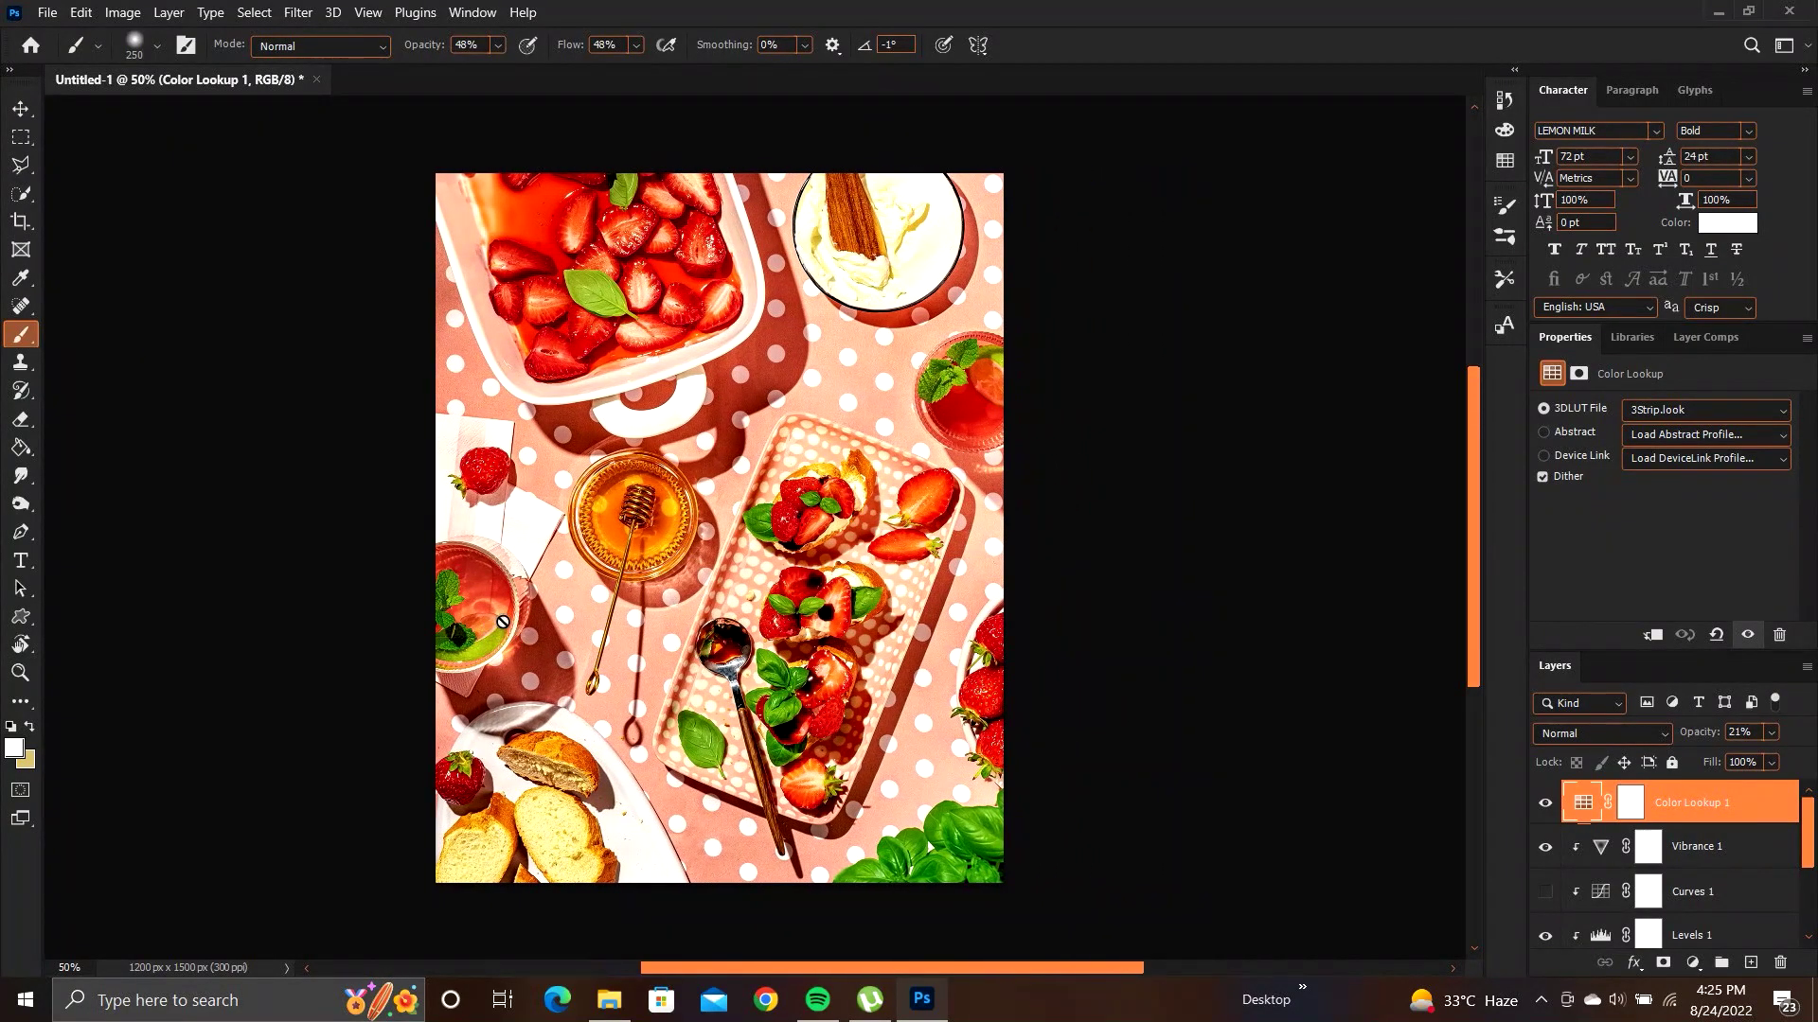
{"action": "scroll", "coordinate": [503, 622], "scroll_direction": "up", "scroll_amount": 4}
{"action": "scroll", "coordinate": [503, 622], "scroll_direction": "up", "scroll_amount": 3}
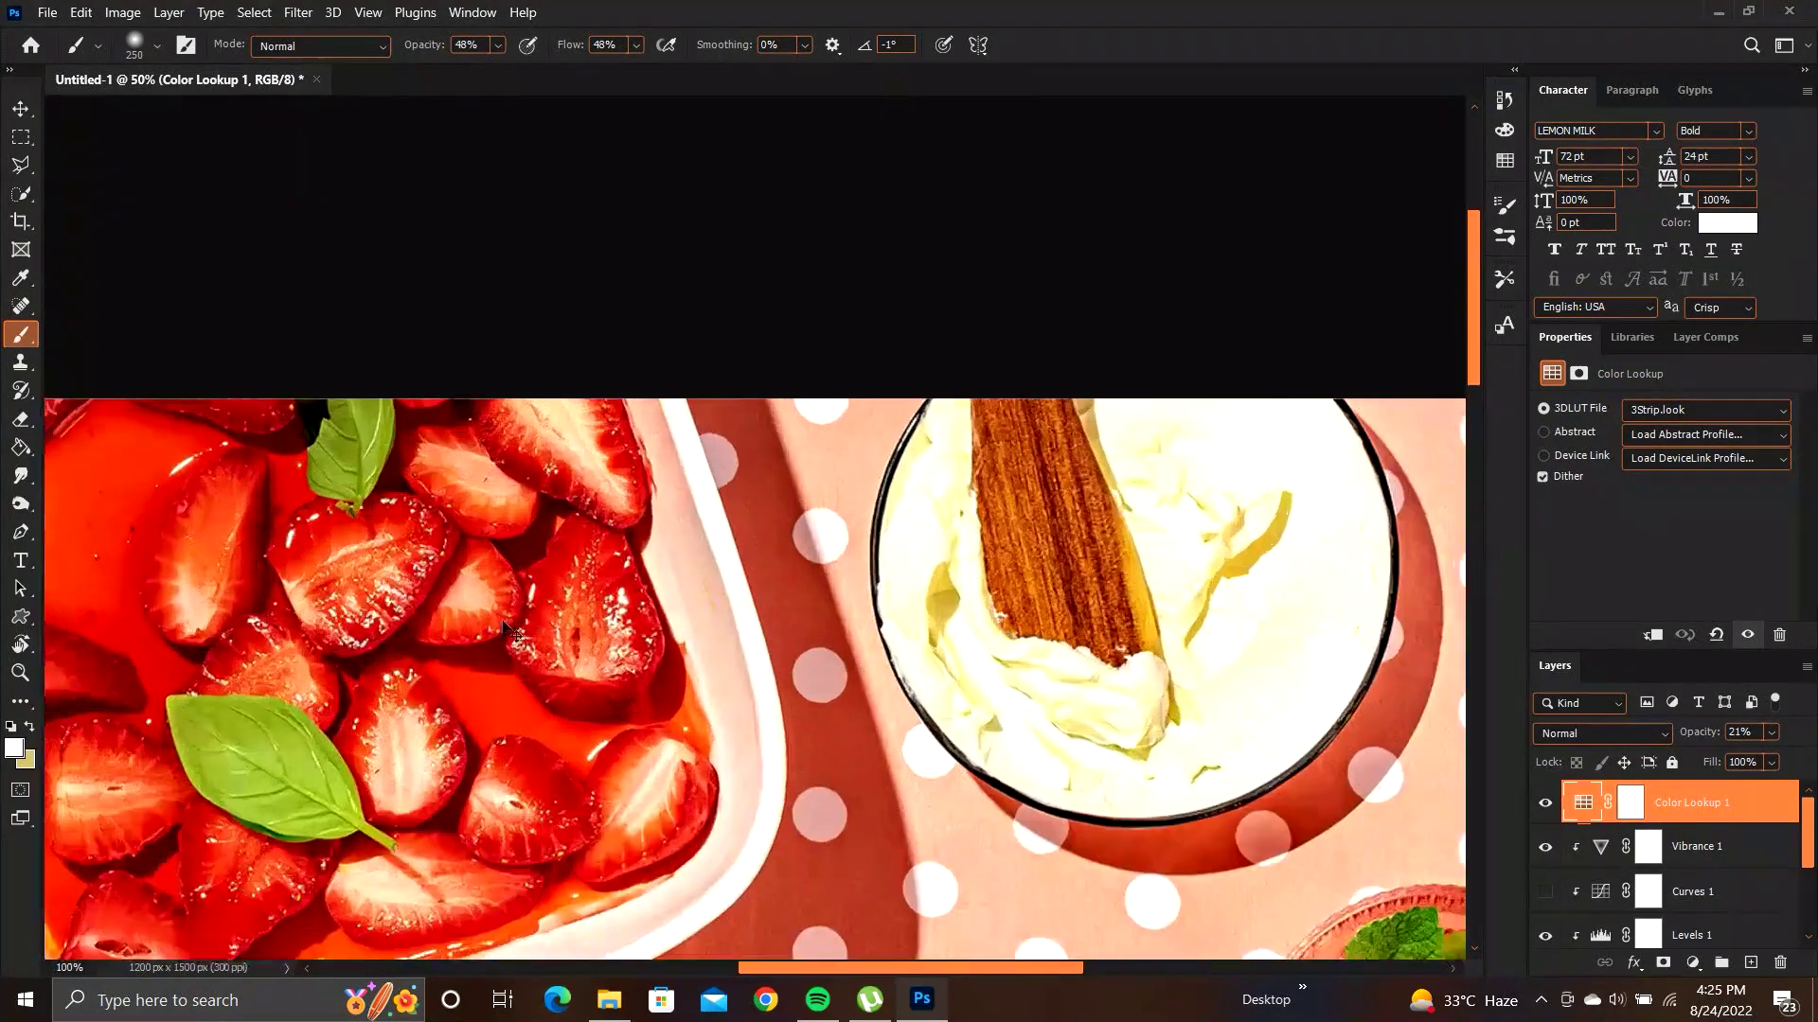
{"action": "scroll", "coordinate": [503, 622], "scroll_direction": "up", "scroll_amount": 5}
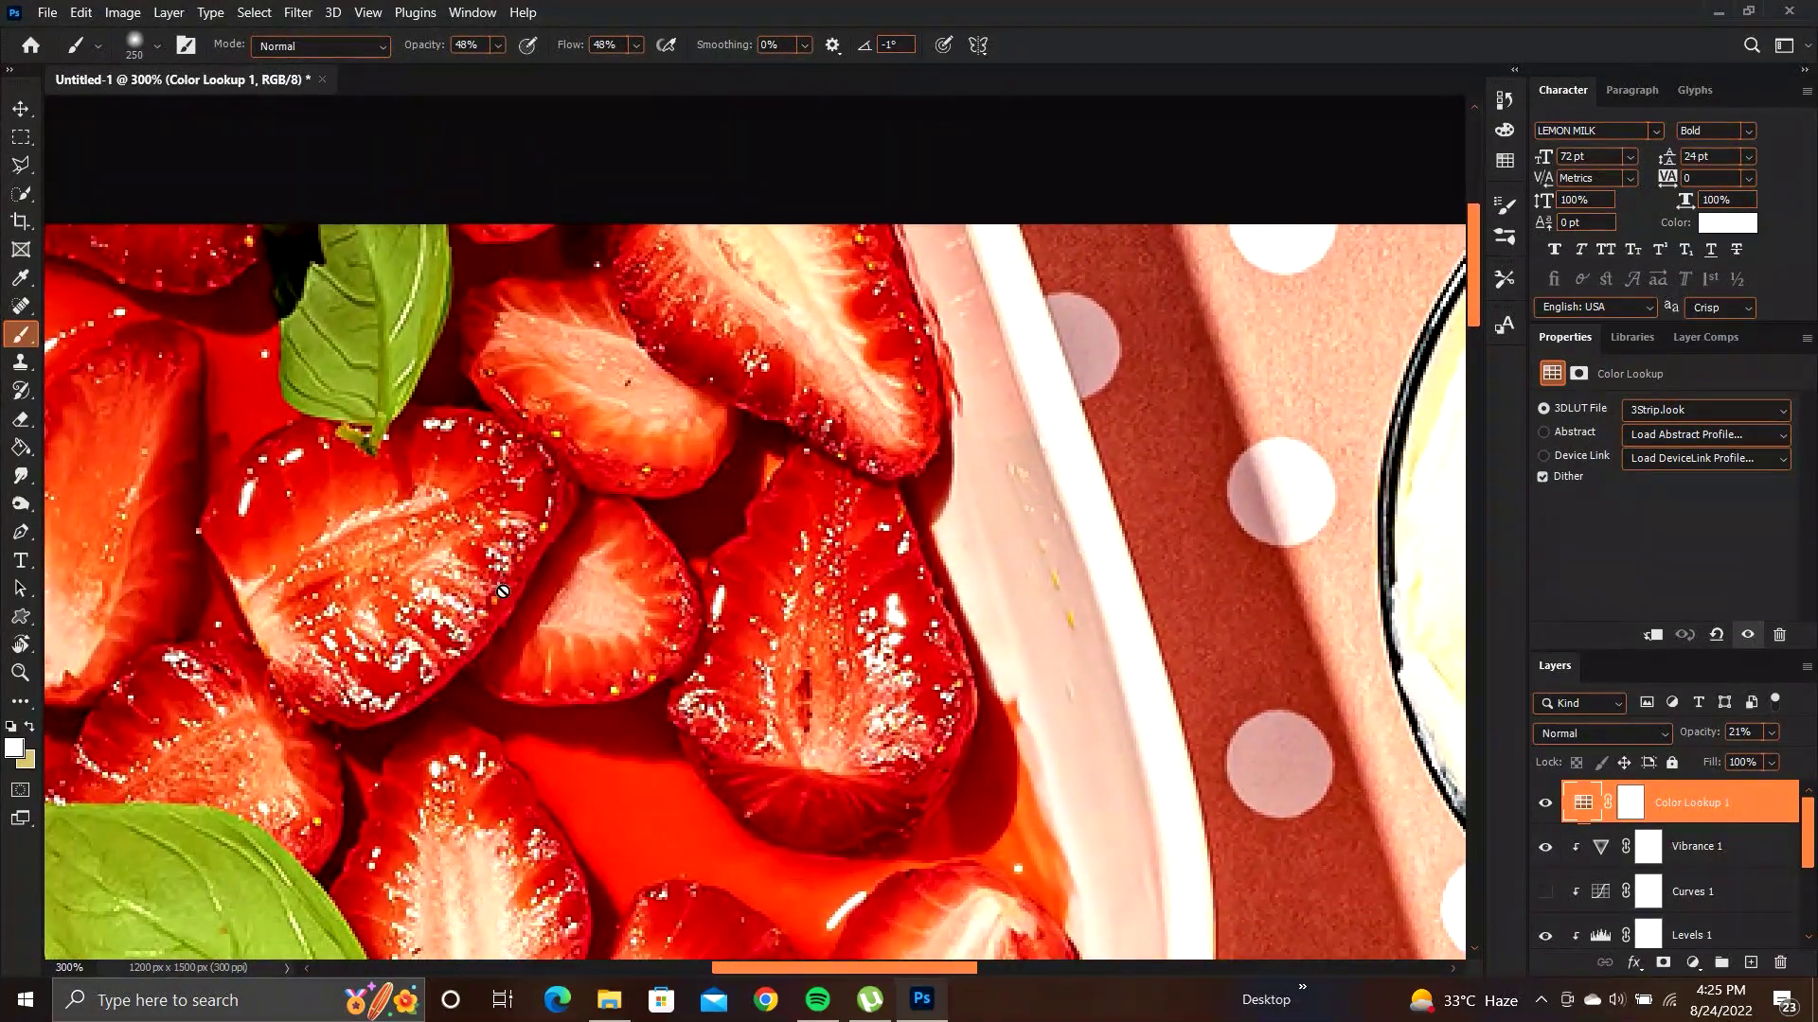
{"action": "scroll", "coordinate": [502, 591], "scroll_direction": "down", "scroll_amount": 5}
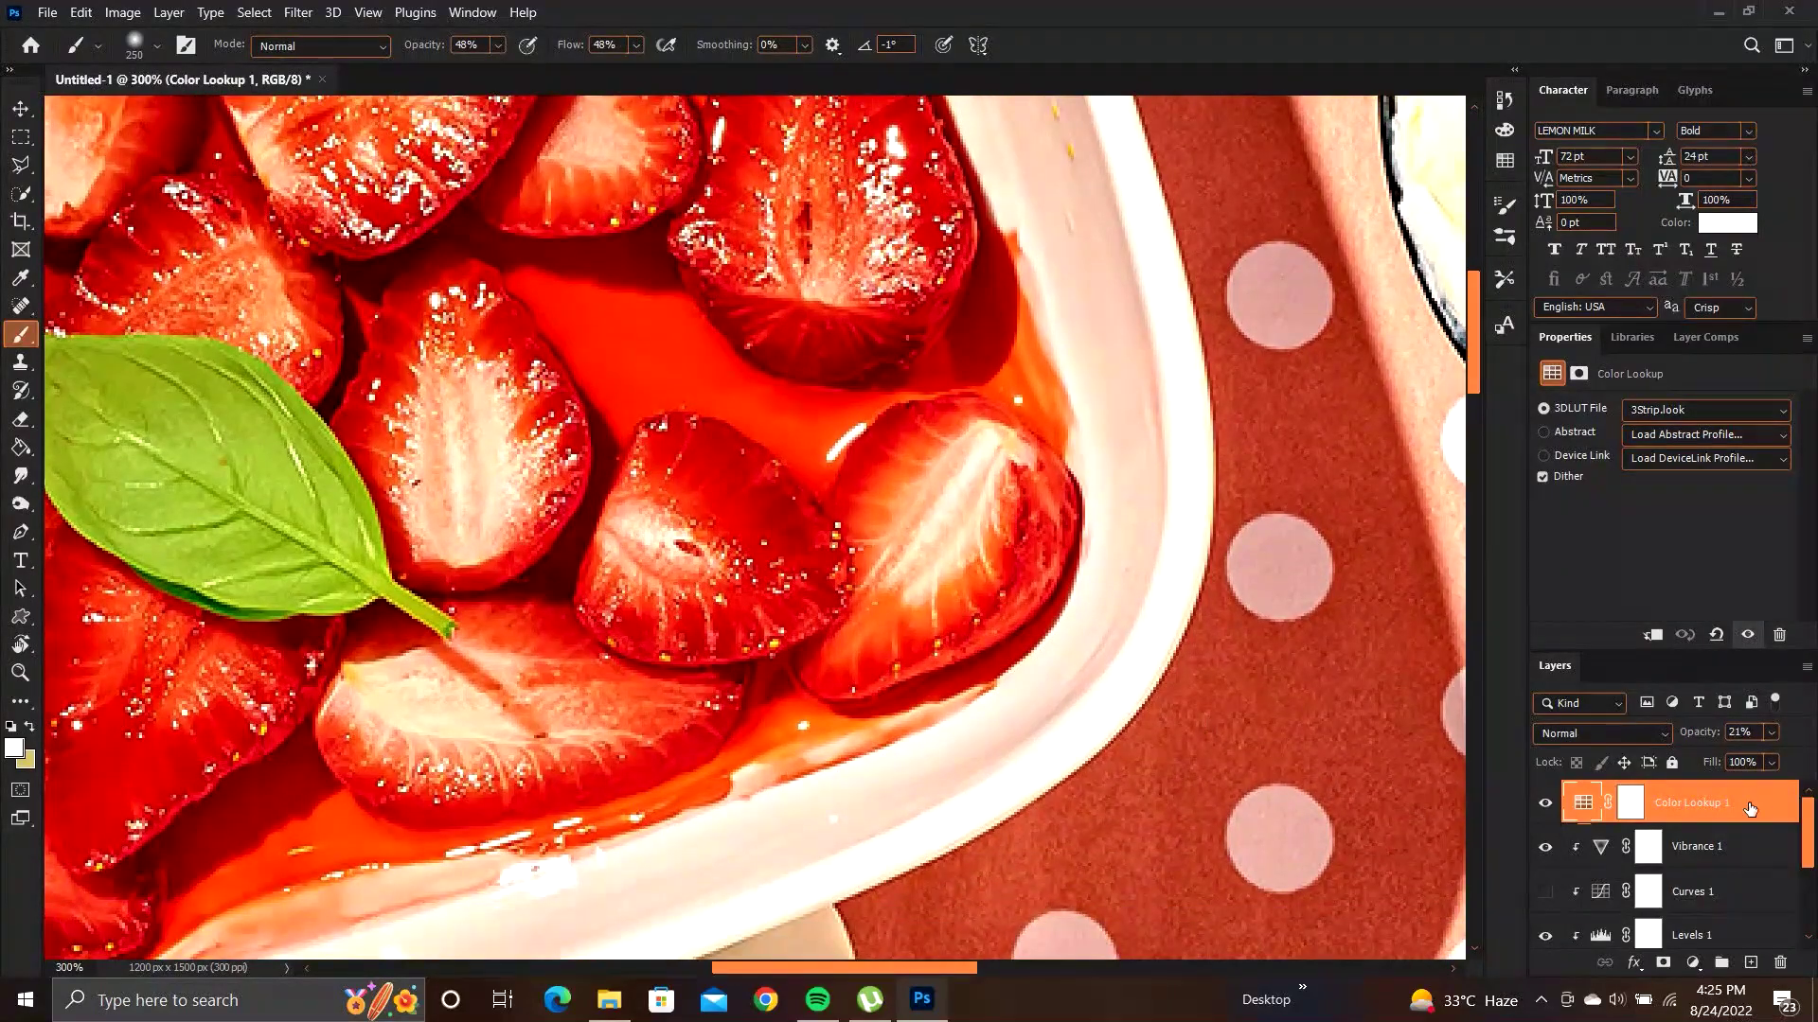
{"action": "left_click", "coordinate": [1545, 803]}
{"action": "scroll", "coordinate": [1549, 926], "scroll_direction": "down", "scroll_amount": 1}
{"action": "left_click", "coordinate": [1546, 897]}
Group the Color Lookup, Vibrance, Curves, Levels and Color Fill layers, and rename the group "adjustment".
{"action": "left_click", "coordinate": [1691, 899]}
{"action": "left_click", "coordinate": [1700, 829], "text": "shift"}
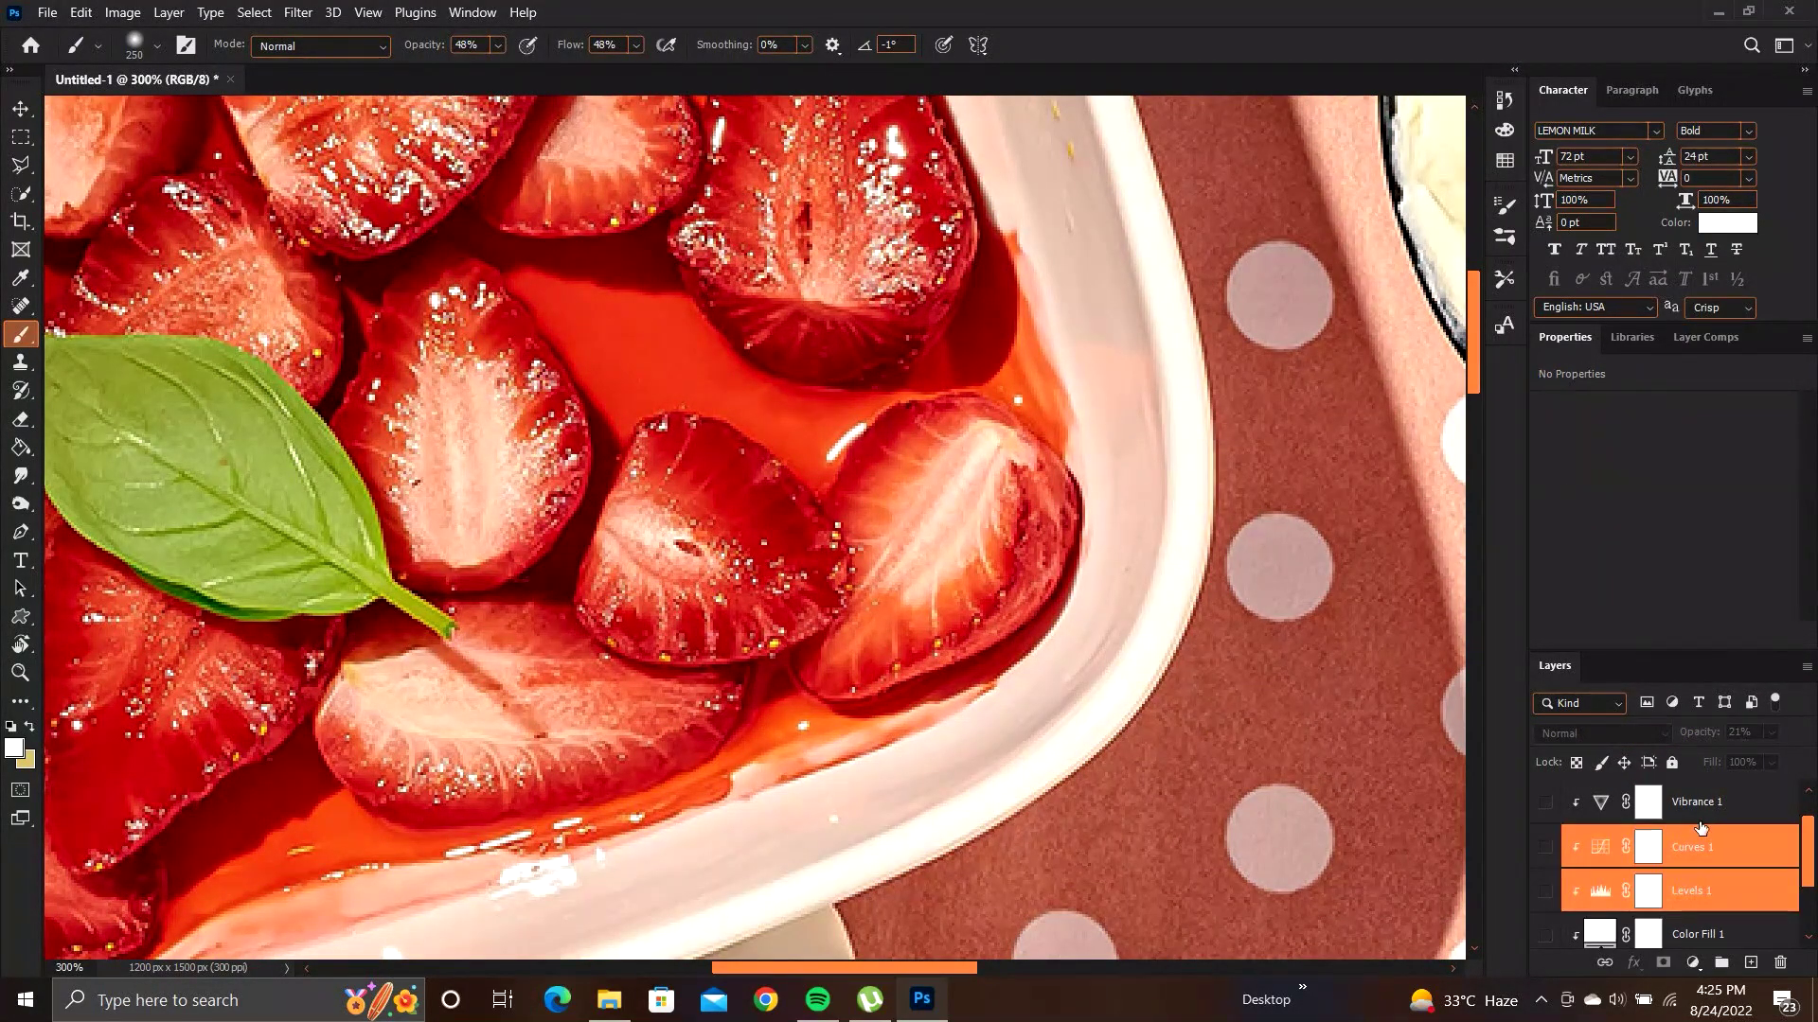
{"action": "left_click", "coordinate": [1701, 820], "text": "ctrl"}
{"action": "left_click", "coordinate": [1694, 936], "text": "ctrl"}
{"action": "scroll", "coordinate": [1697, 886], "scroll_direction": "down", "scroll_amount": 2}
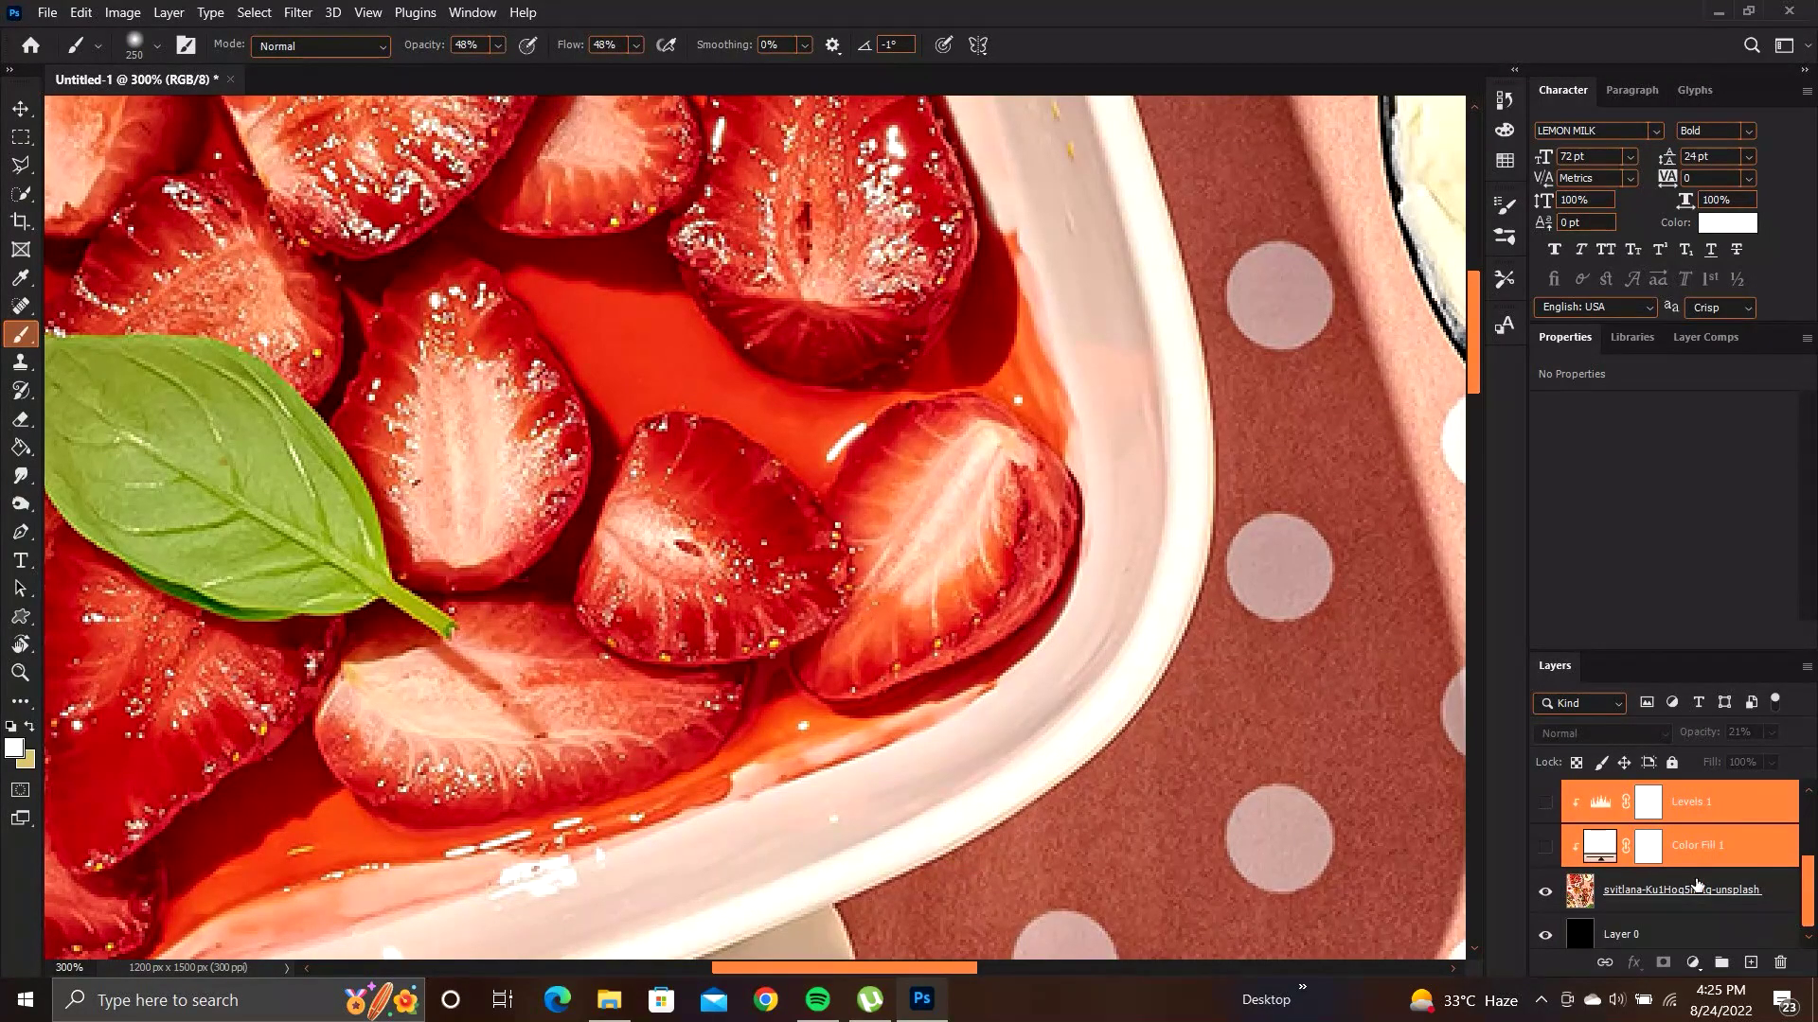
{"action": "scroll", "coordinate": [1695, 886], "scroll_direction": "up", "scroll_amount": 3}
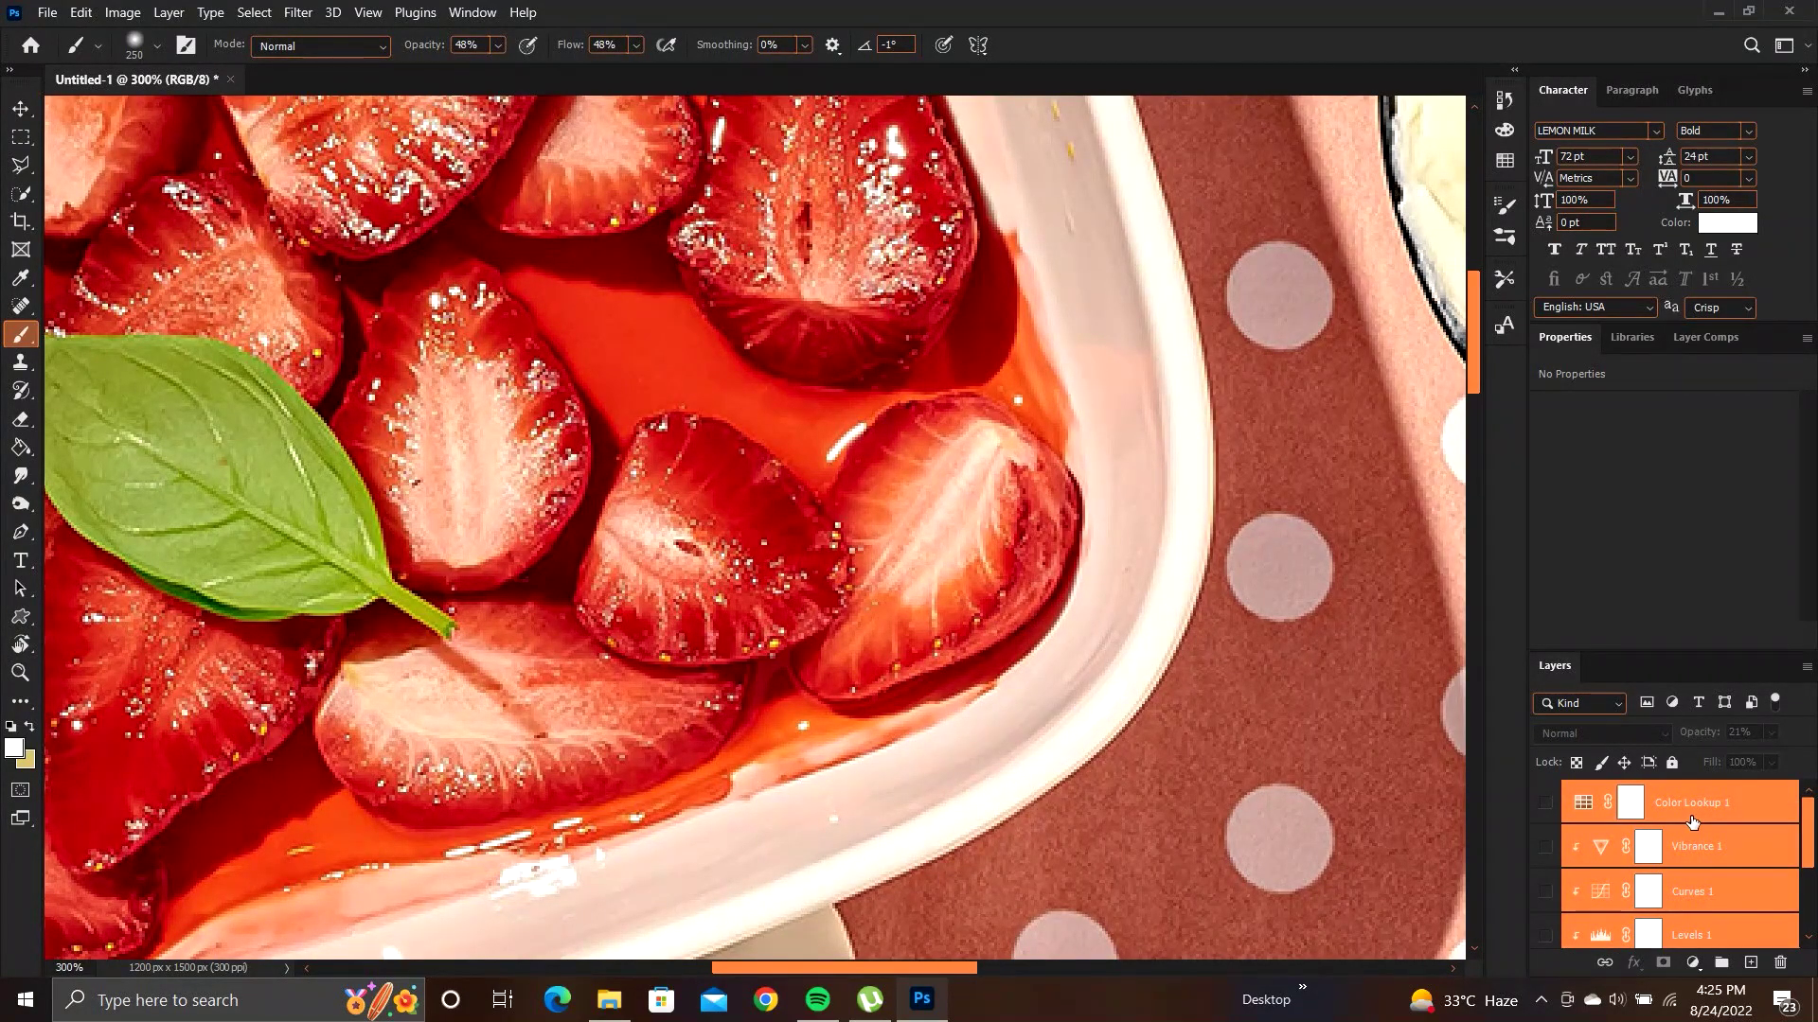
{"action": "key", "text": "ctrl+g"}
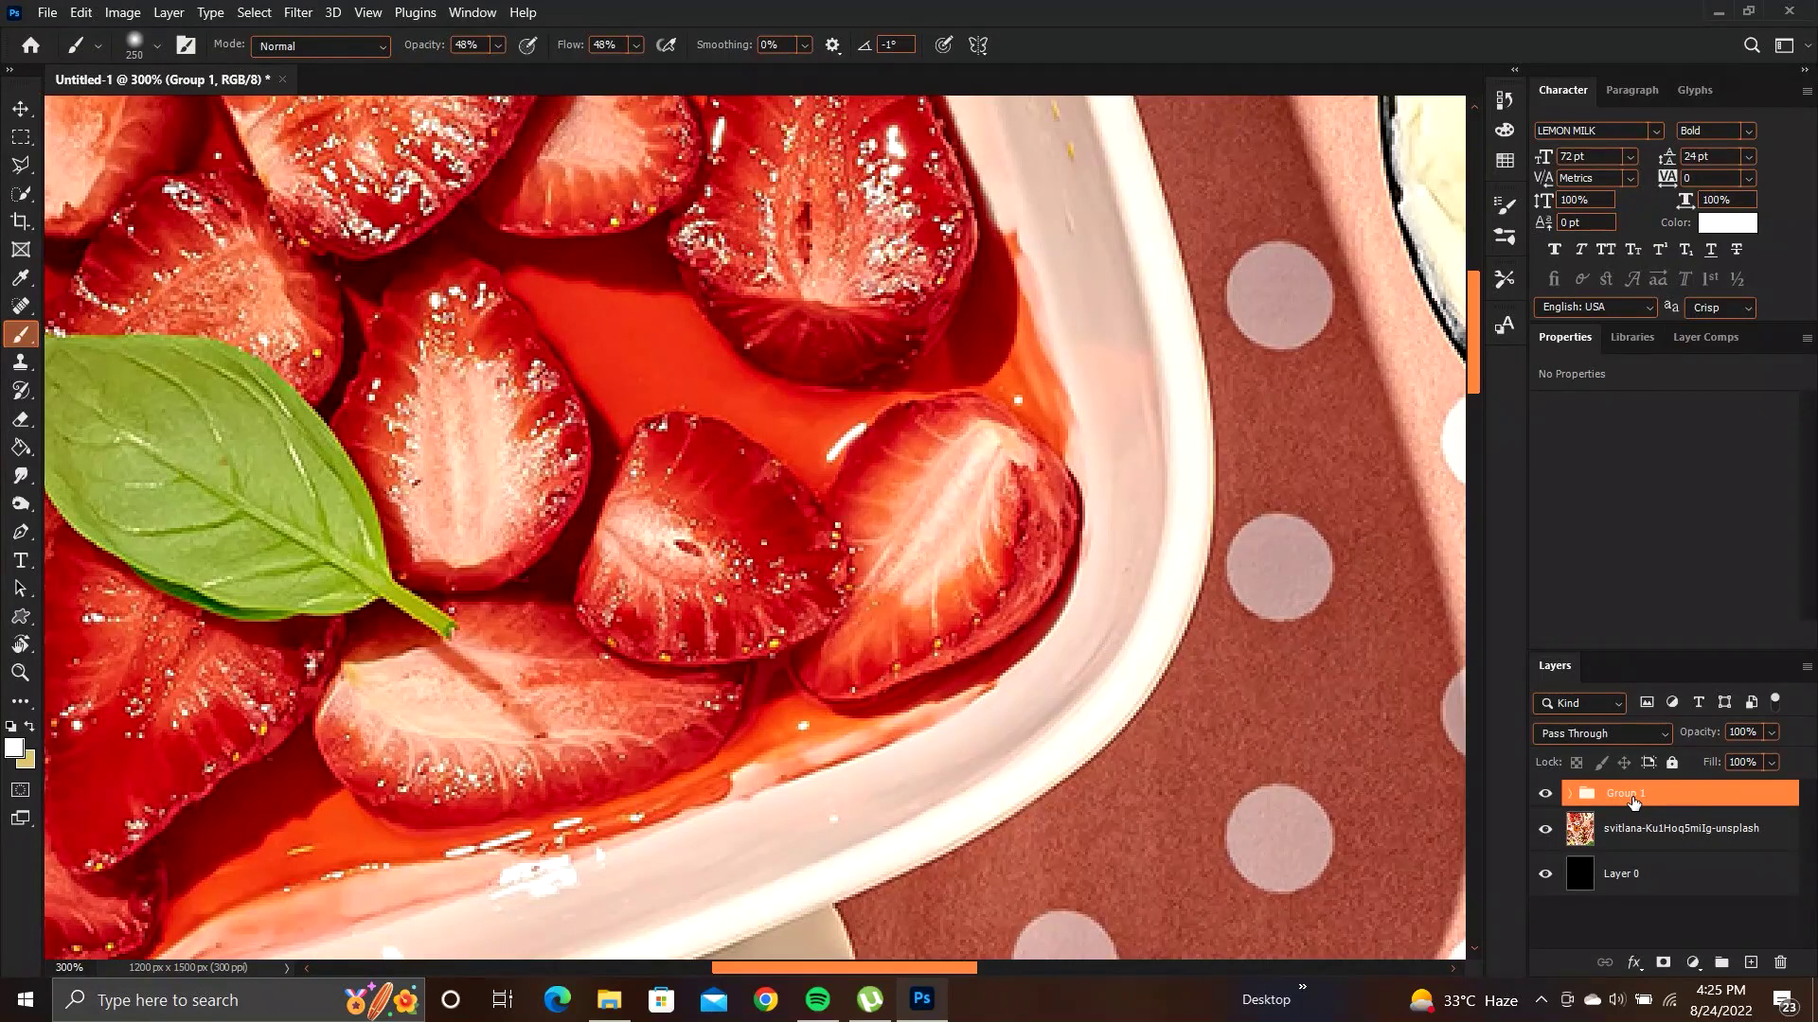
{"action": "double_click", "coordinate": [1630, 798]}
{"action": "type", "text": "a"}
{"action": "key", "text": "Return"}
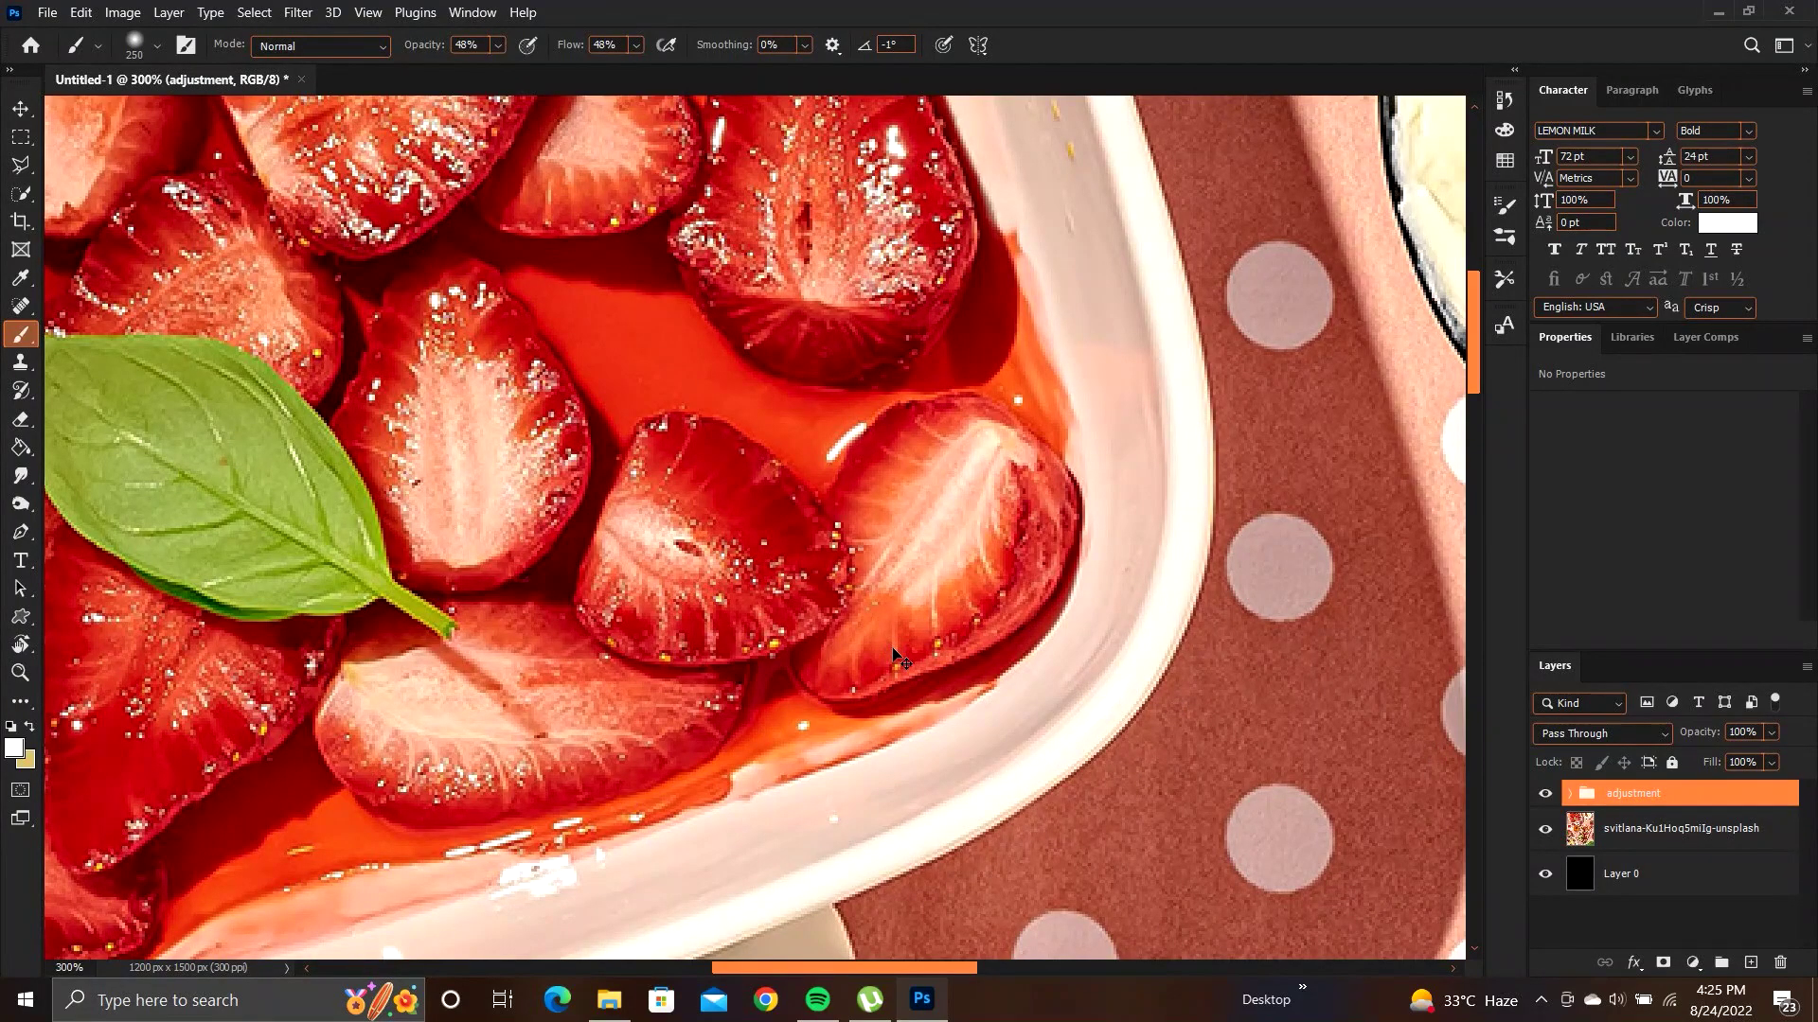
Show the Color Lookup, Vibrance and Levels layers inside the adjustment group, leaving Curves hidden, and collapse the group.
{"action": "key", "text": "ctrl+minus"}
{"action": "key", "text": "ctrl+minus"}
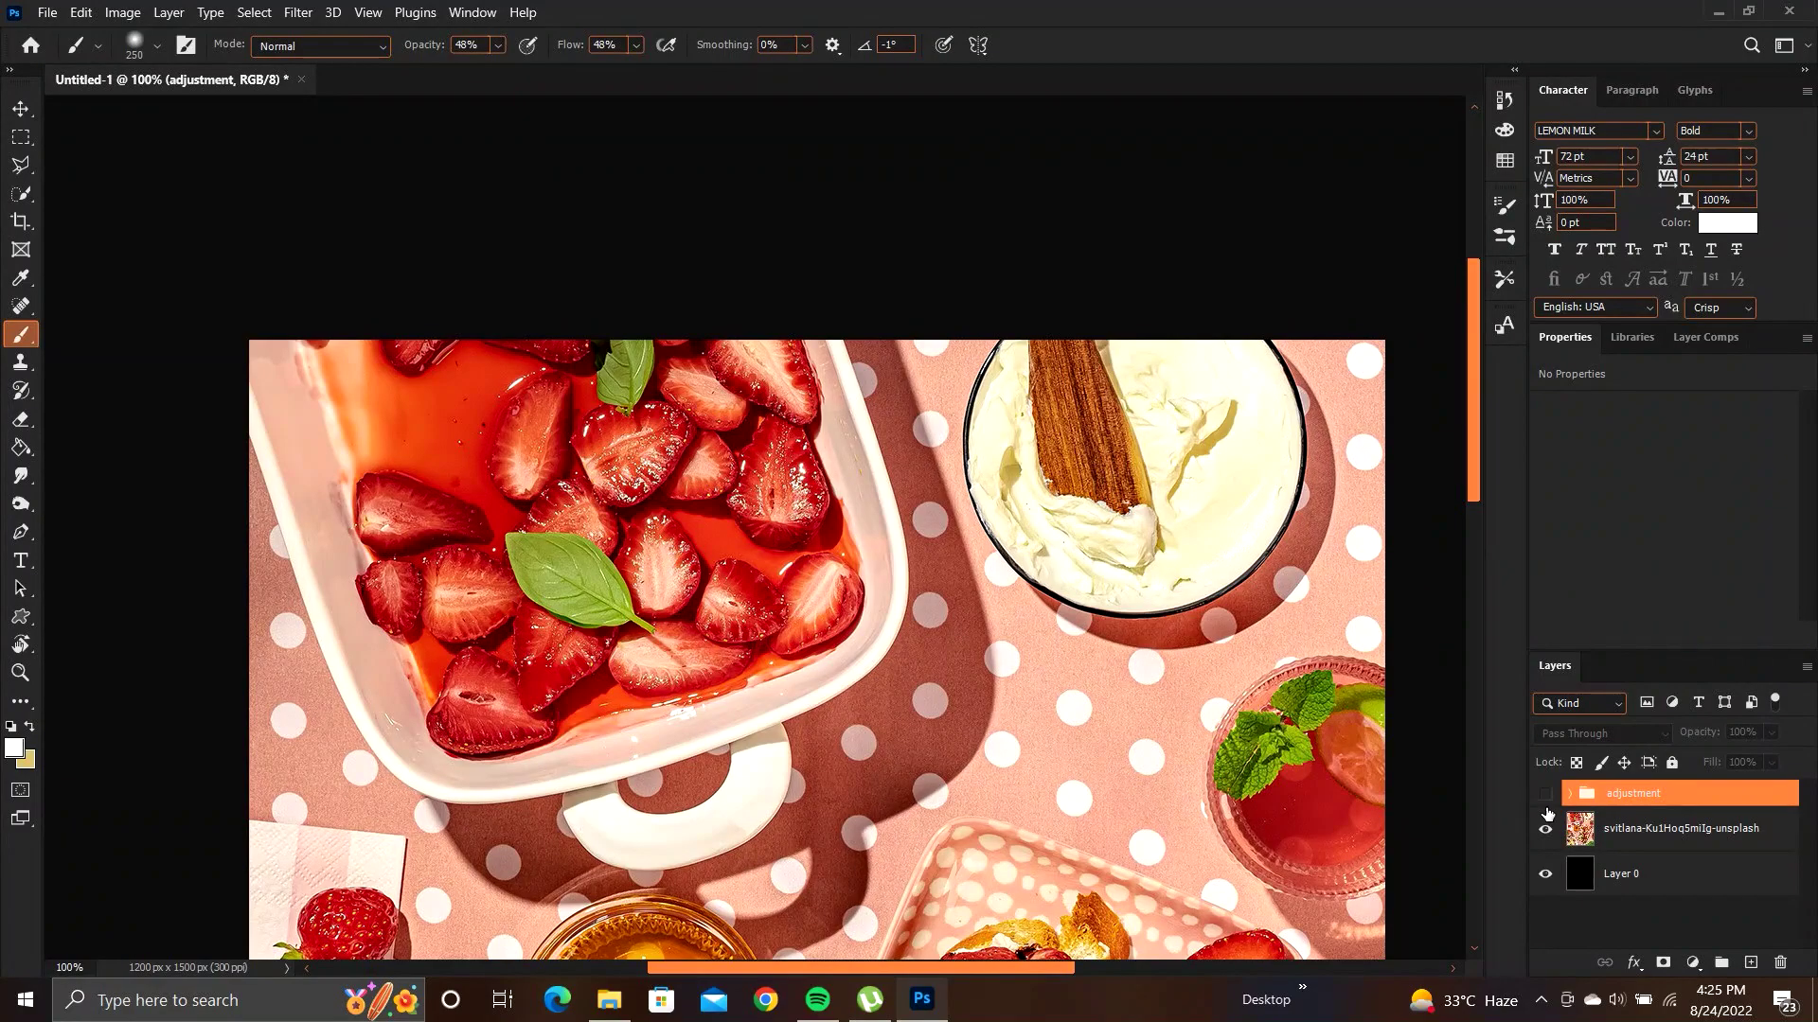
{"action": "left_click", "coordinate": [1546, 795]}
{"action": "left_click", "coordinate": [1570, 794]}
{"action": "left_click", "coordinate": [1546, 831]}
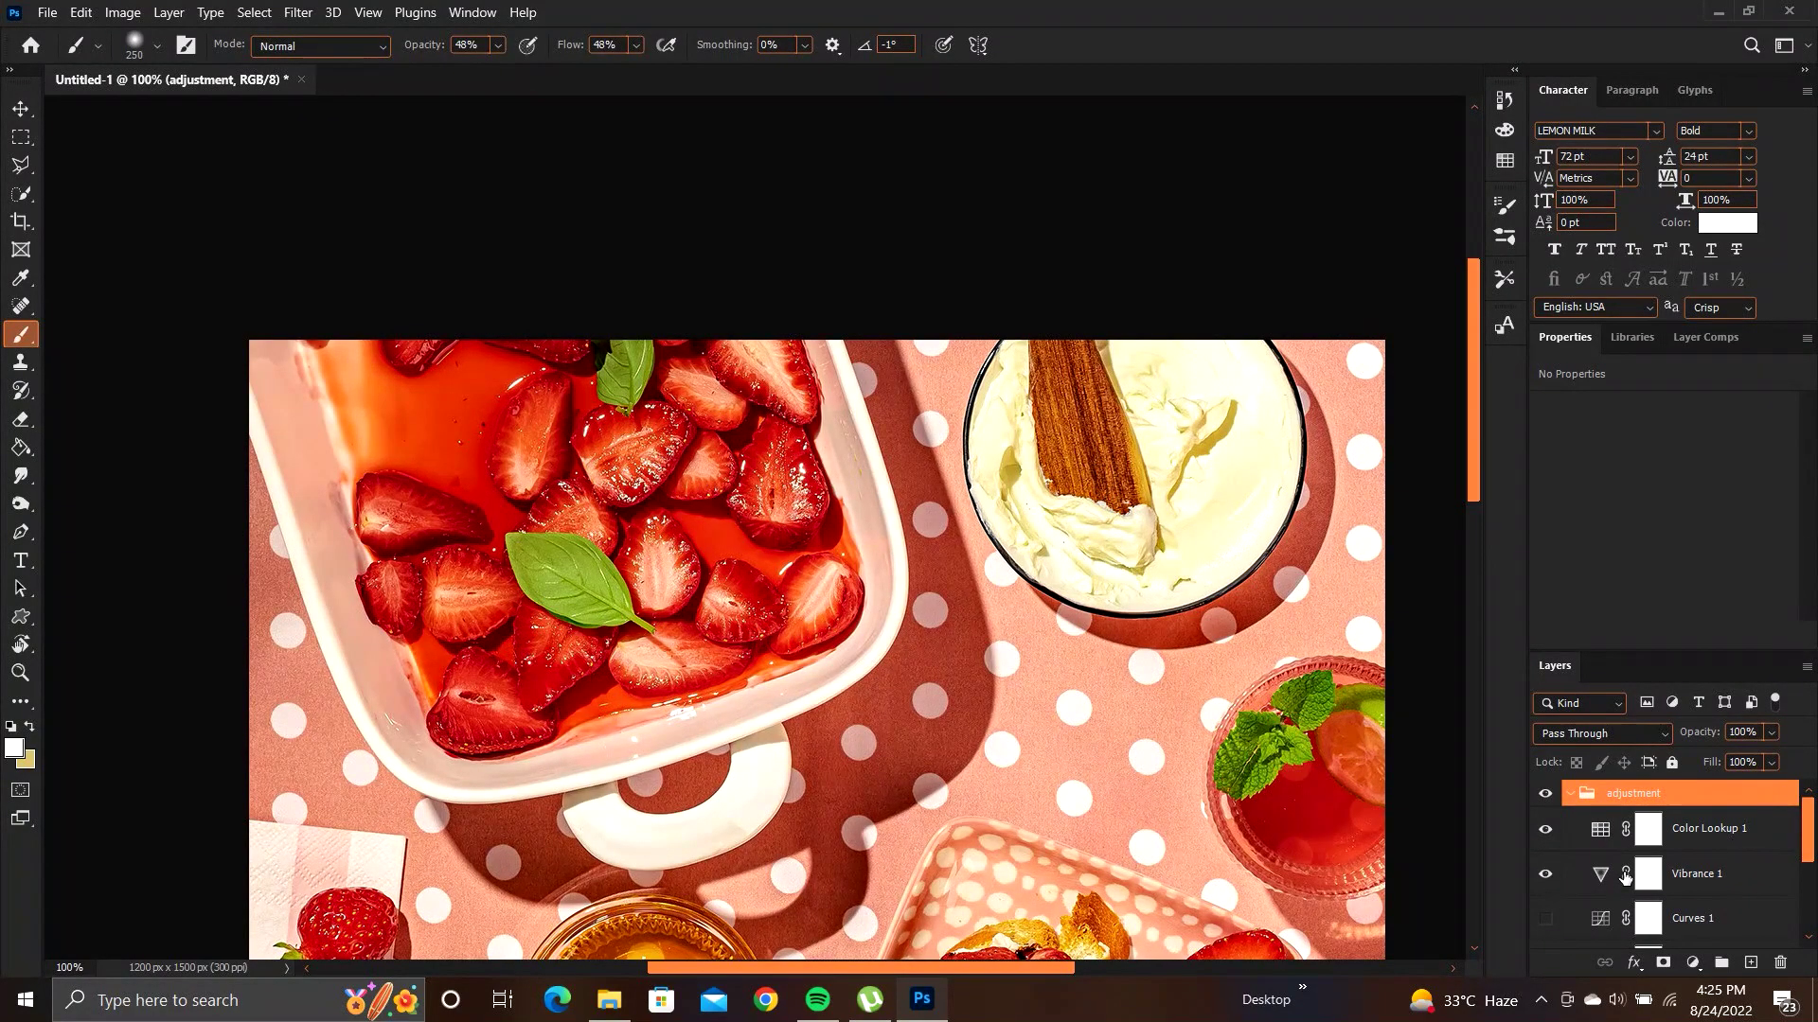
{"action": "scroll", "coordinate": [1610, 881], "scroll_direction": "down", "scroll_amount": 1}
{"action": "left_click", "coordinate": [1544, 937]}
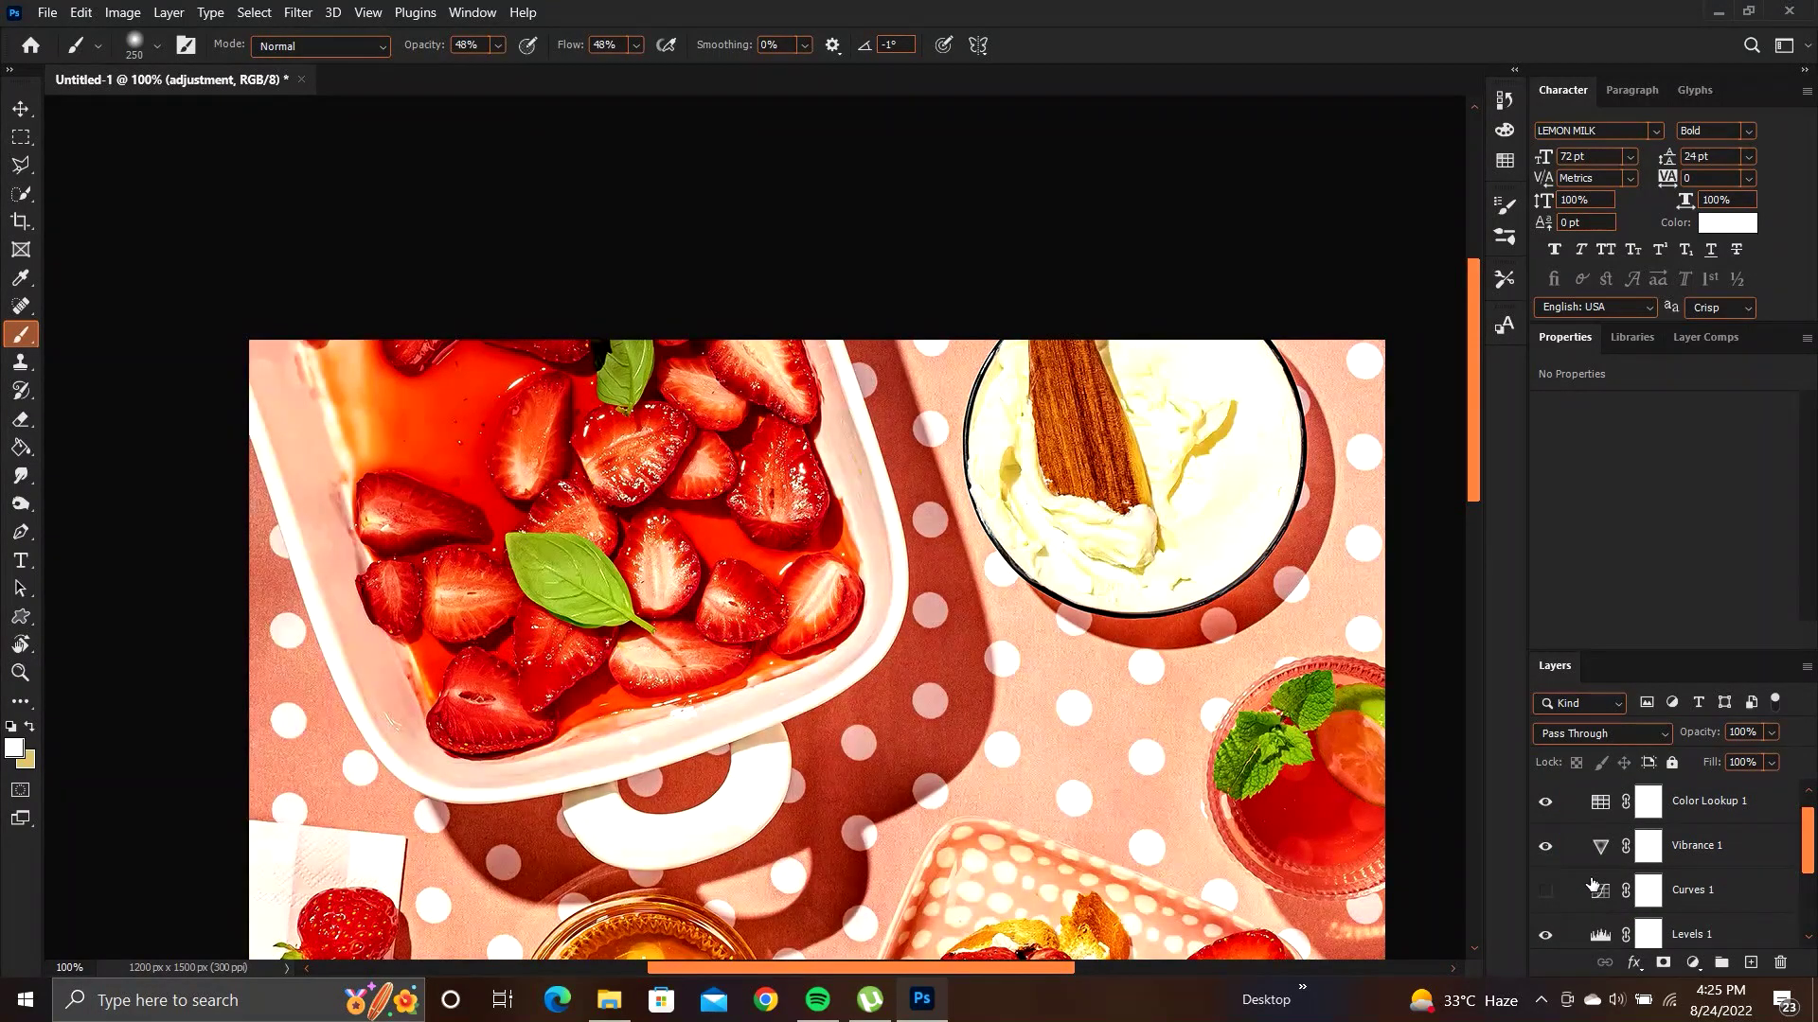
{"action": "scroll", "coordinate": [1544, 937], "scroll_direction": "up", "scroll_amount": 1}
{"action": "left_click", "coordinate": [1574, 793]}
Compare the strawberries close up with and without the adjustment group, leaving the group visible.
{"action": "left_click", "coordinate": [1546, 795]}
{"action": "left_click", "coordinate": [1547, 797]}
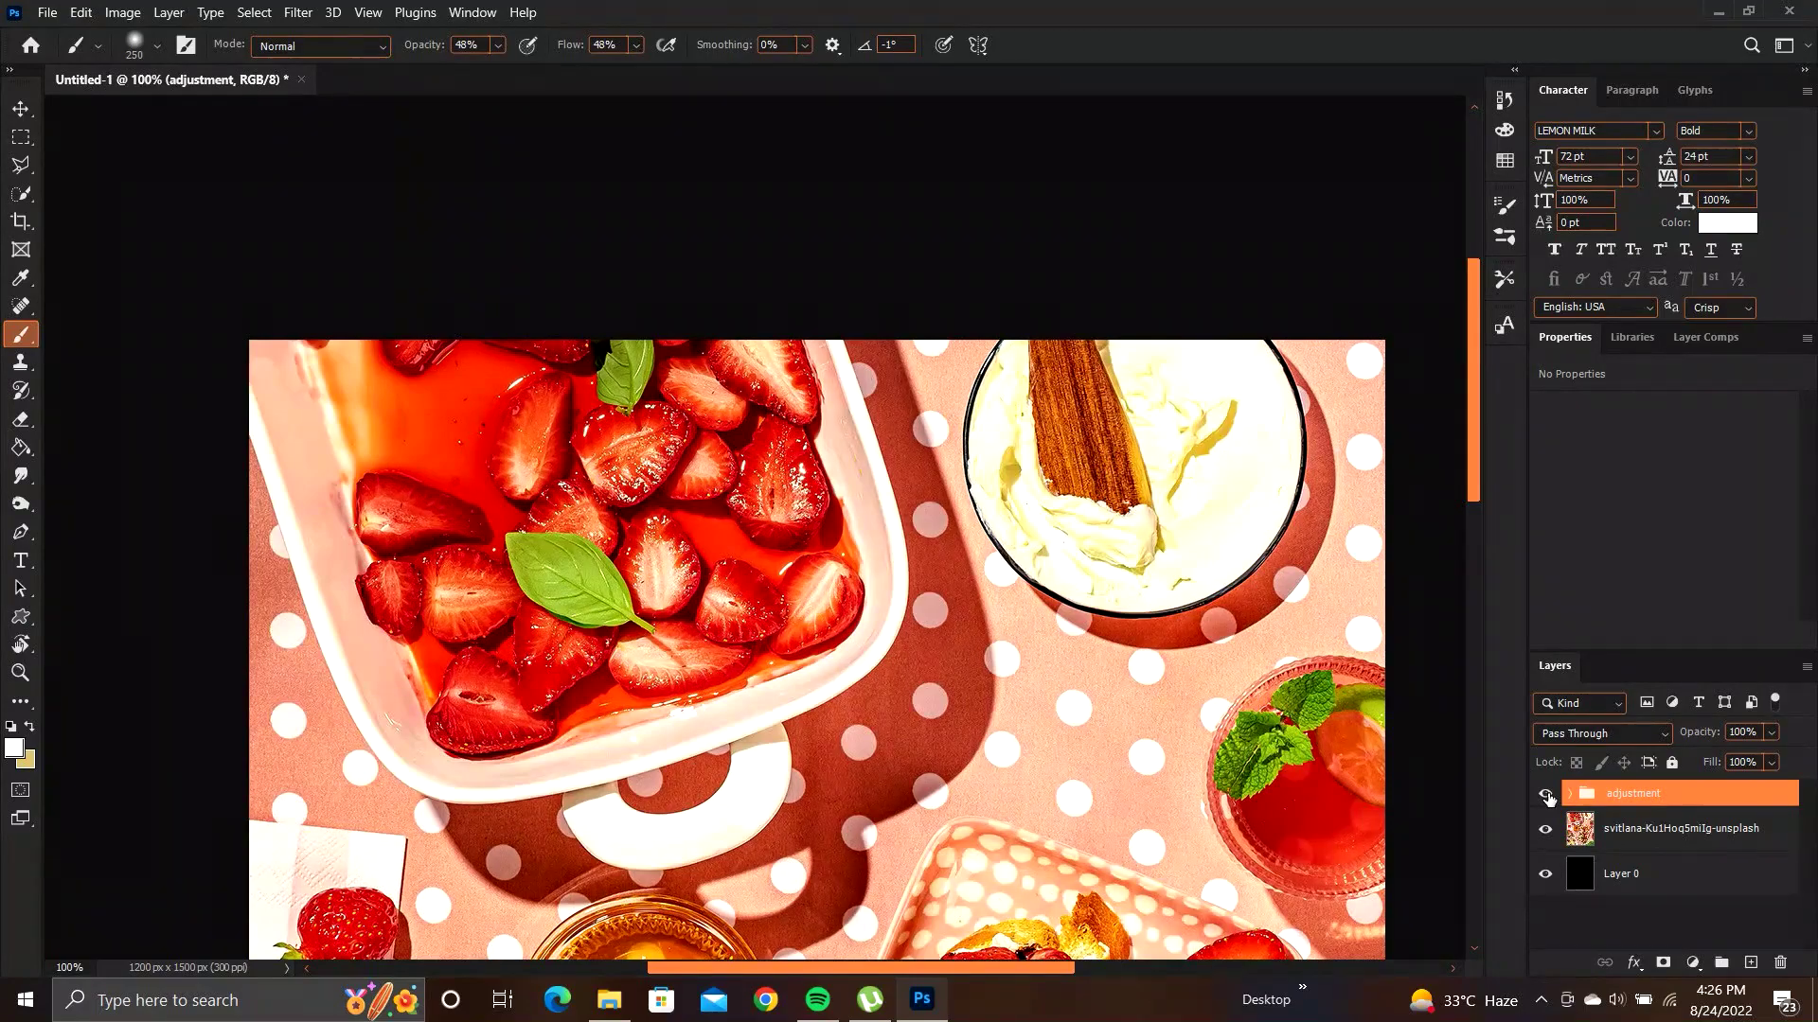
{"action": "key", "text": "ctrl+plus"}
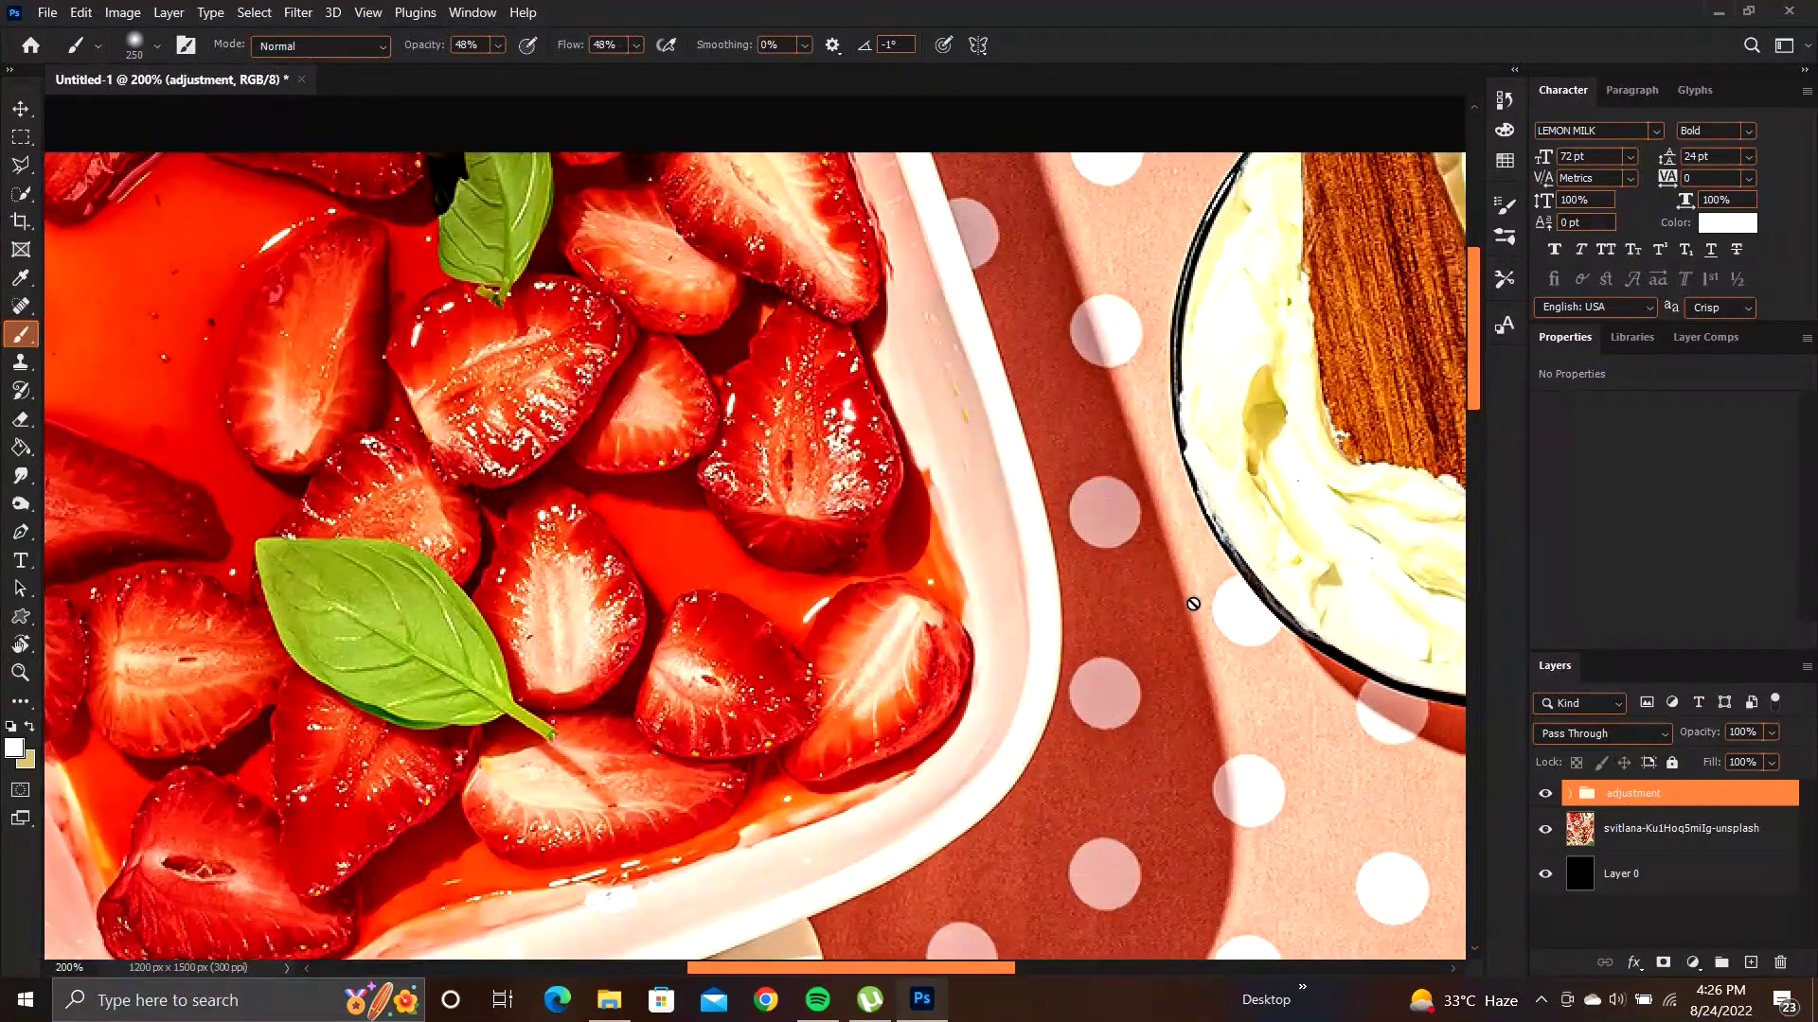
{"action": "left_click", "coordinate": [1546, 798]}
{"action": "left_click", "coordinate": [1546, 798]}
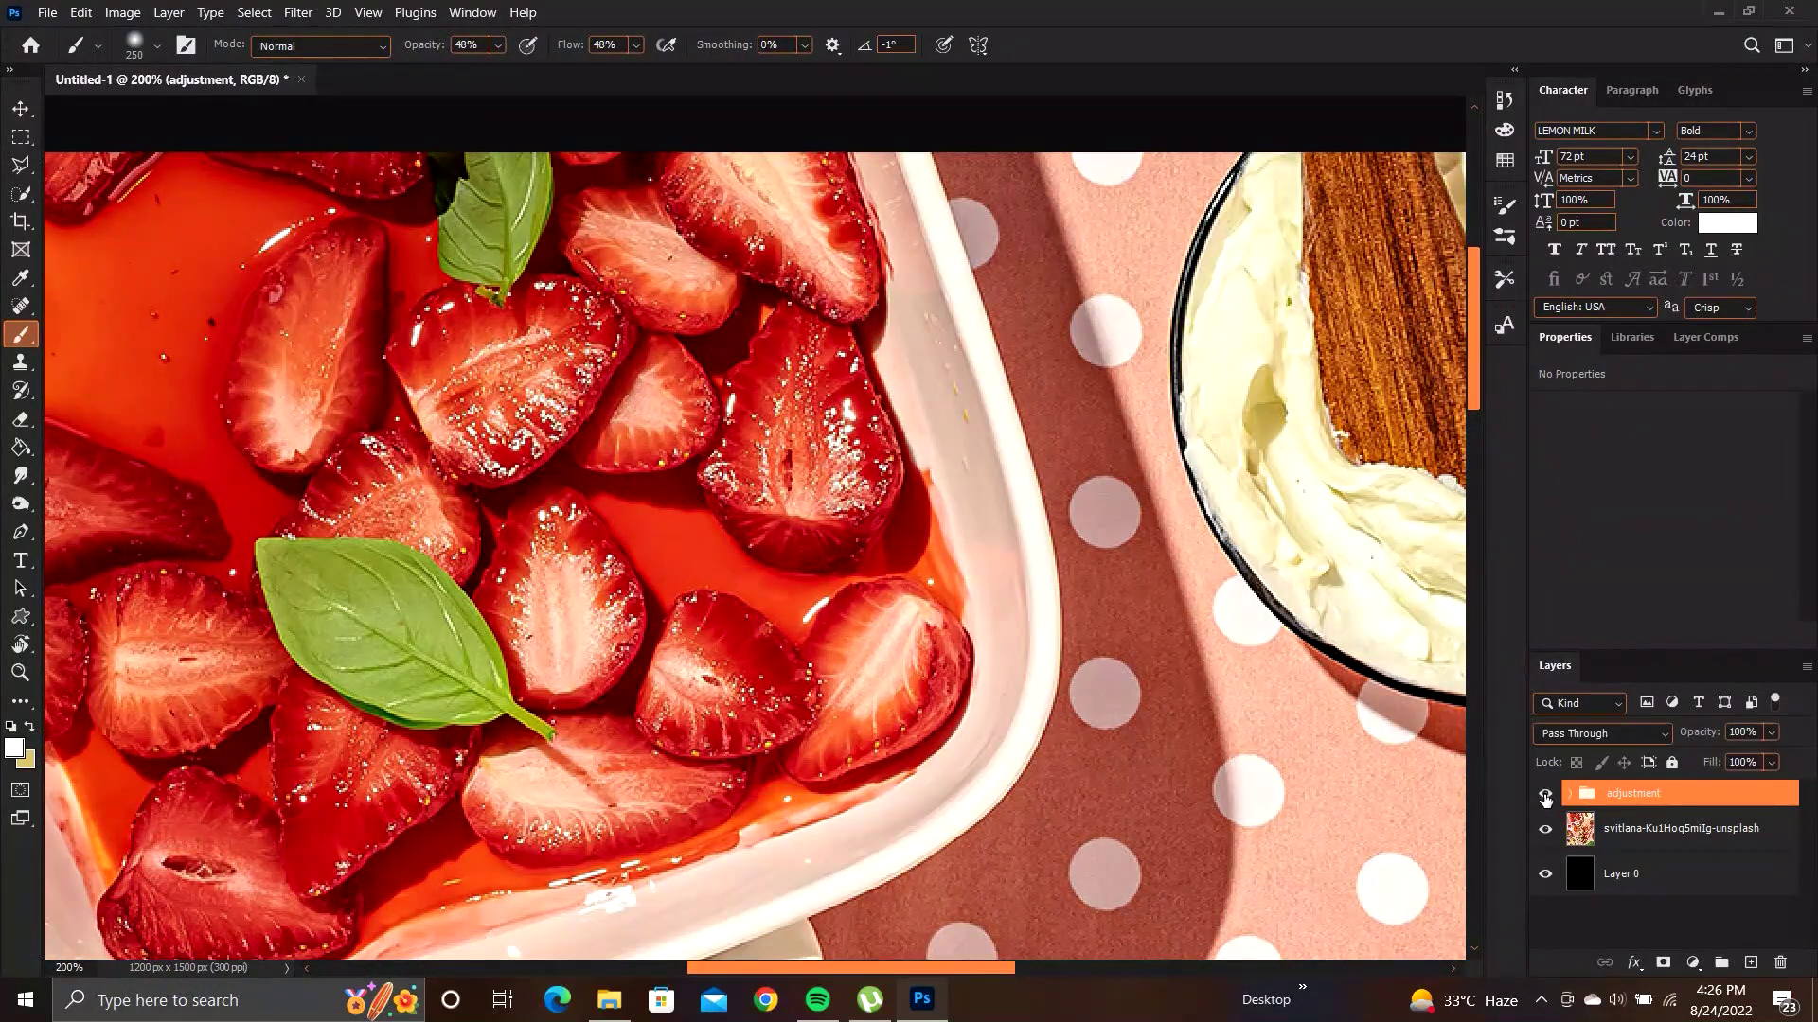
{"action": "left_click", "coordinate": [1546, 798]}
{"action": "left_click", "coordinate": [1546, 798]}
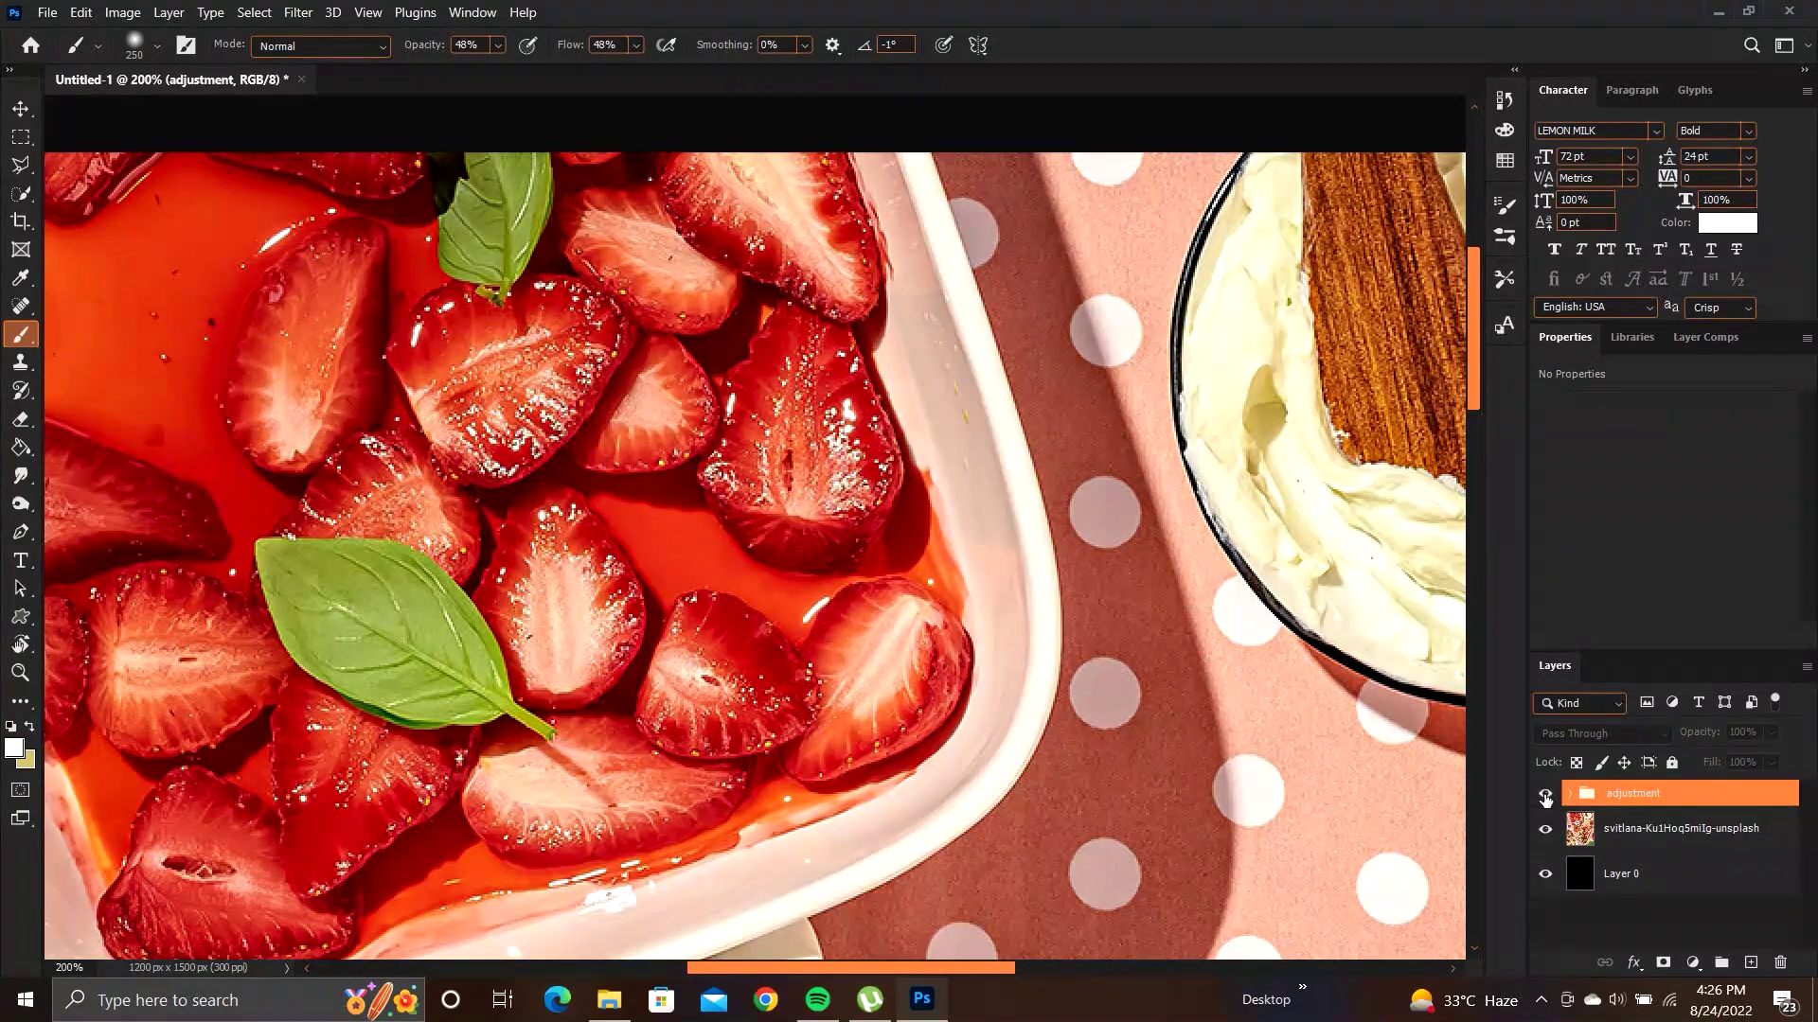
Lower the adjustment group's opacity to 70% while judging the effect on the wider photo.
{"action": "key", "text": "ctrl+minus"}
{"action": "key", "text": "ctrl+minus"}
{"action": "key", "text": "ctrl+minus"}
{"action": "key", "text": "ctrl+minus"}
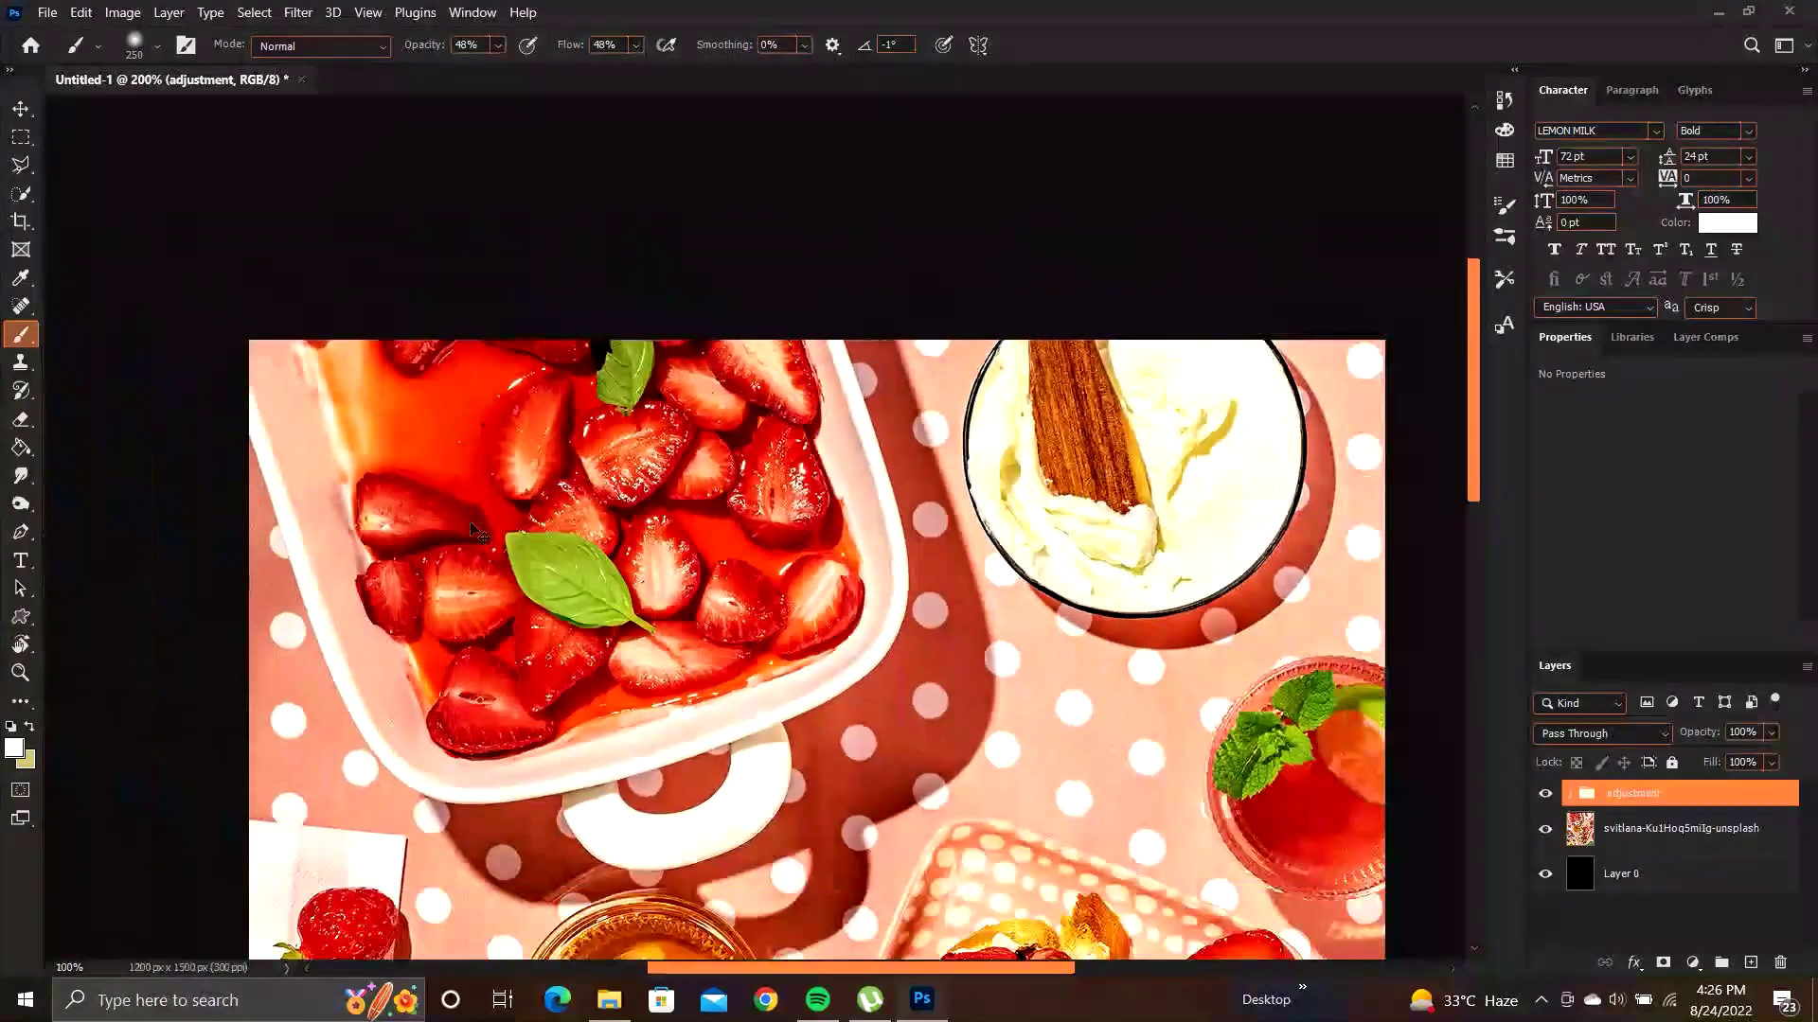
{"action": "scroll", "coordinate": [470, 523], "scroll_direction": "down", "scroll_amount": 4}
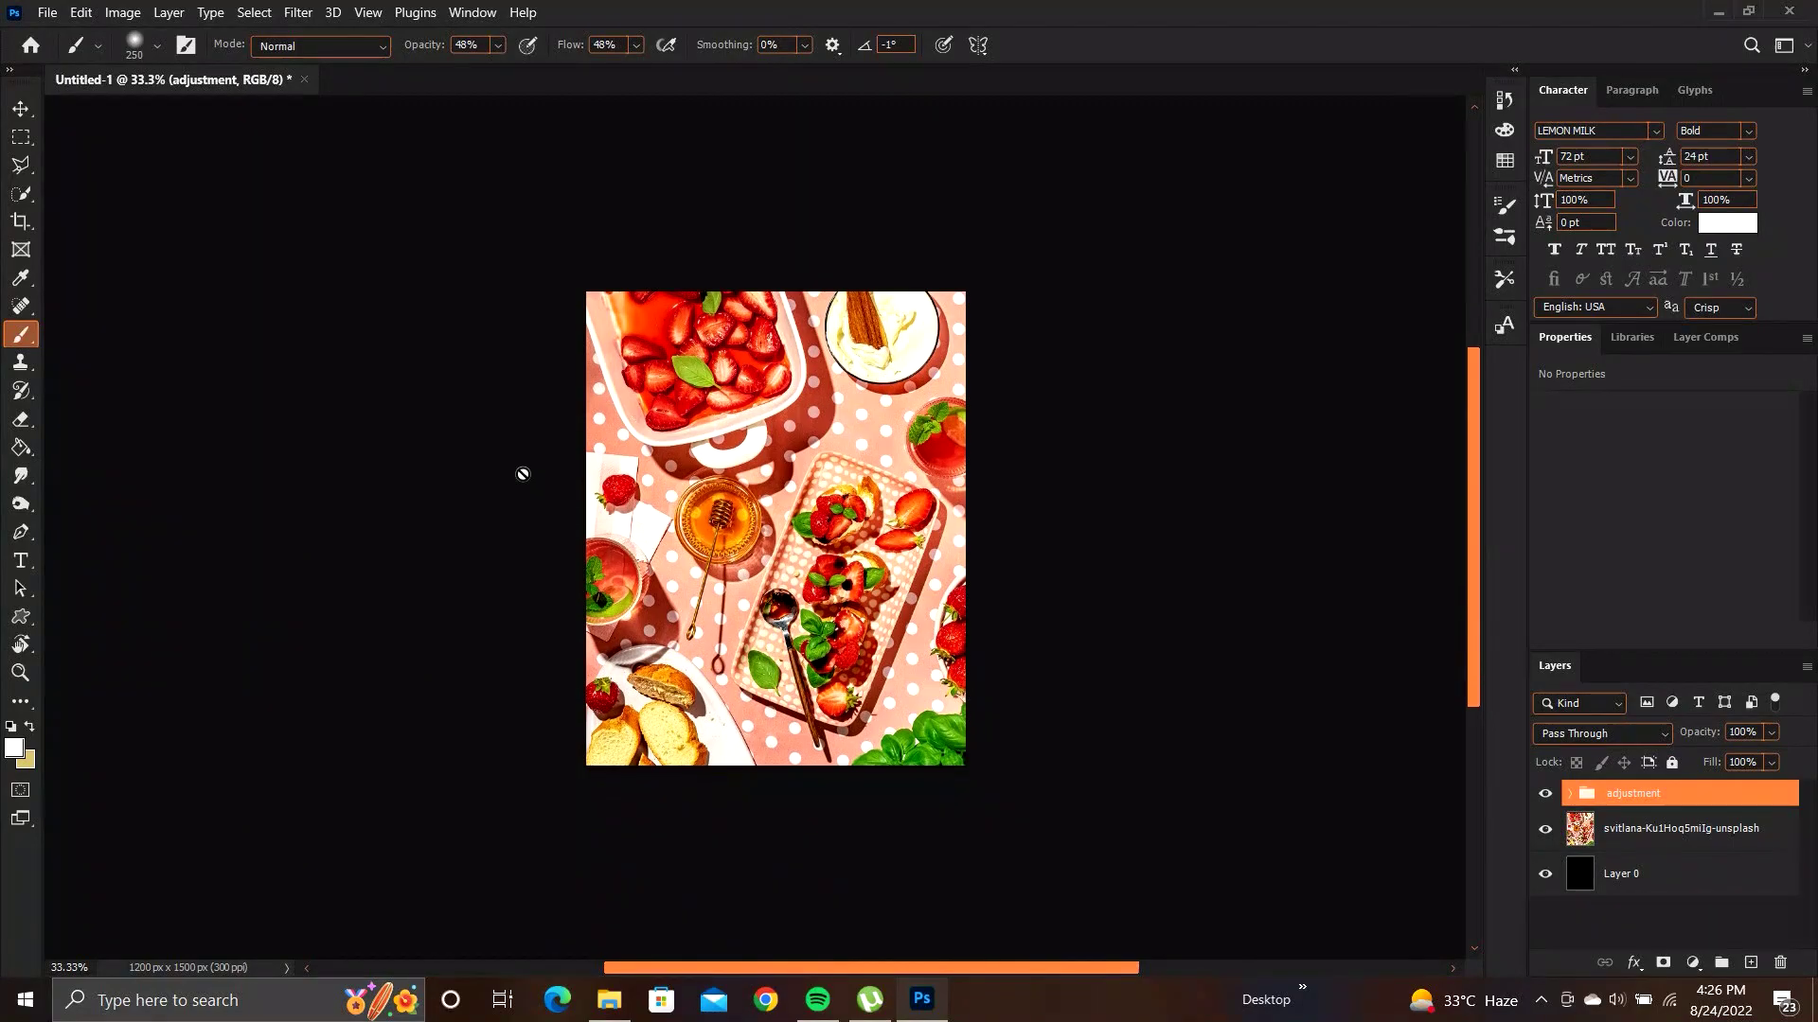
{"action": "key", "text": "ctrl+plus"}
{"action": "key", "text": "ctrl+plus"}
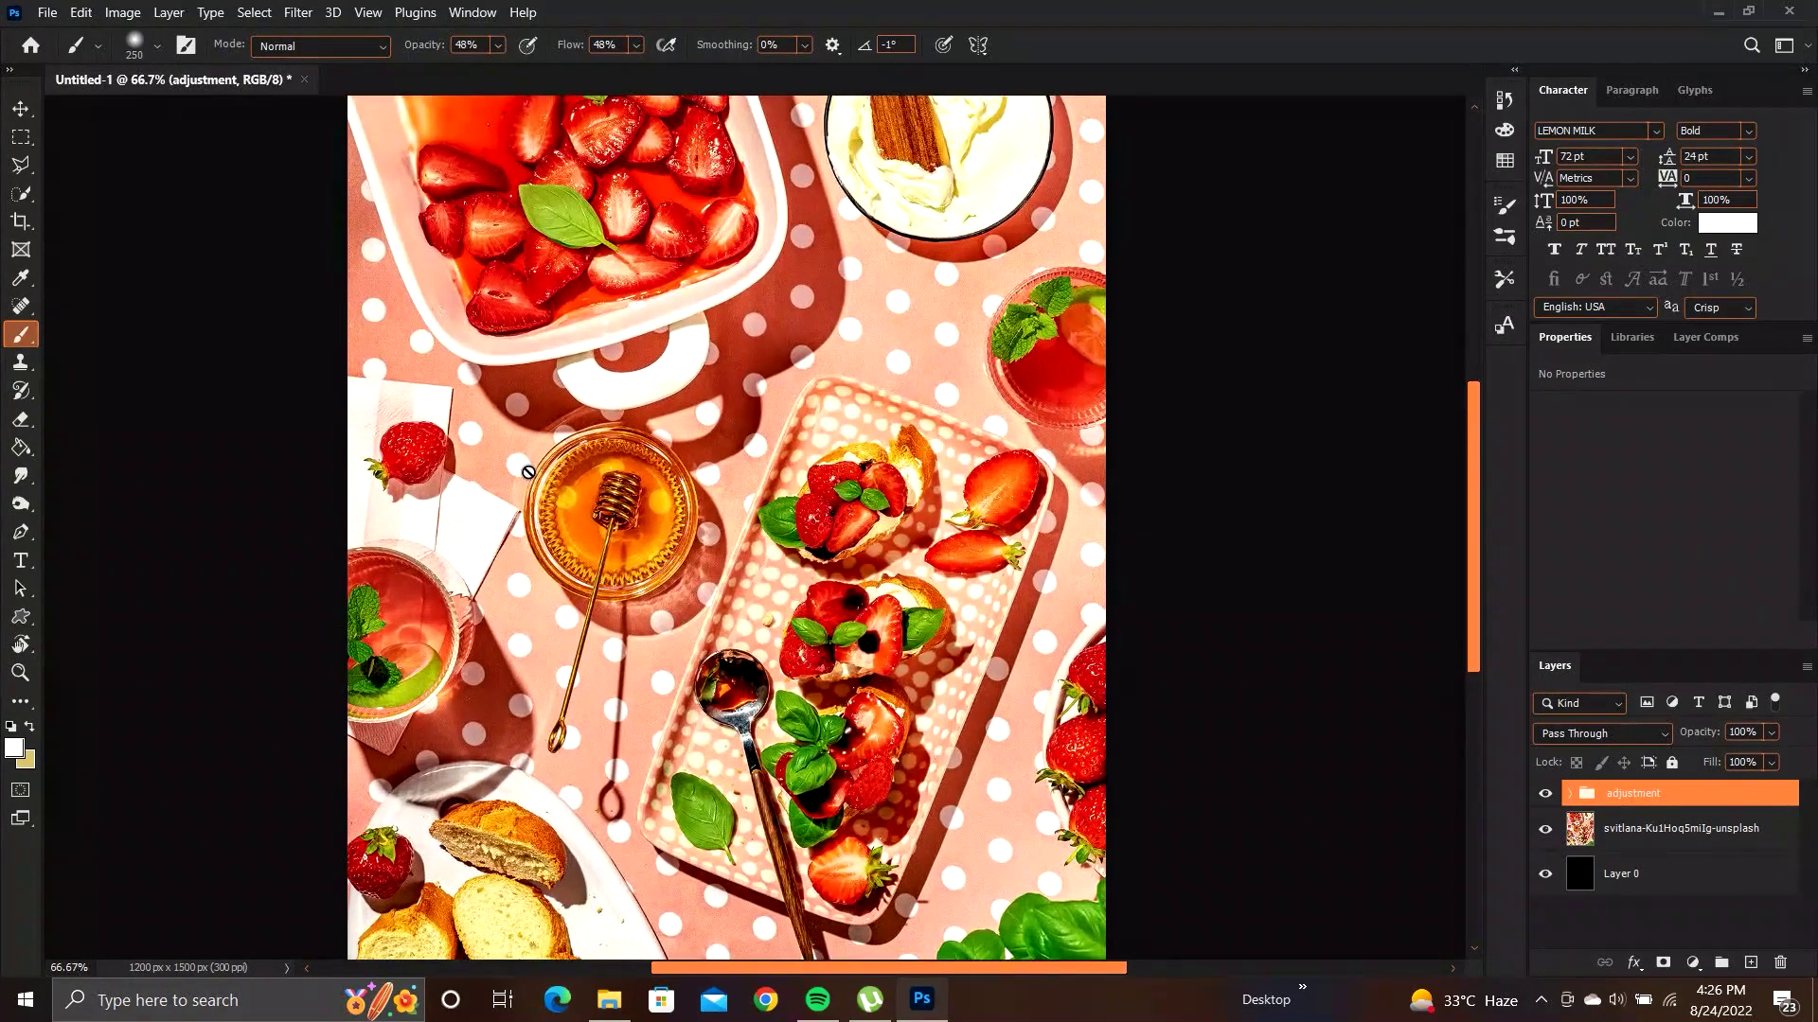
{"action": "left_click", "coordinate": [1770, 732]}
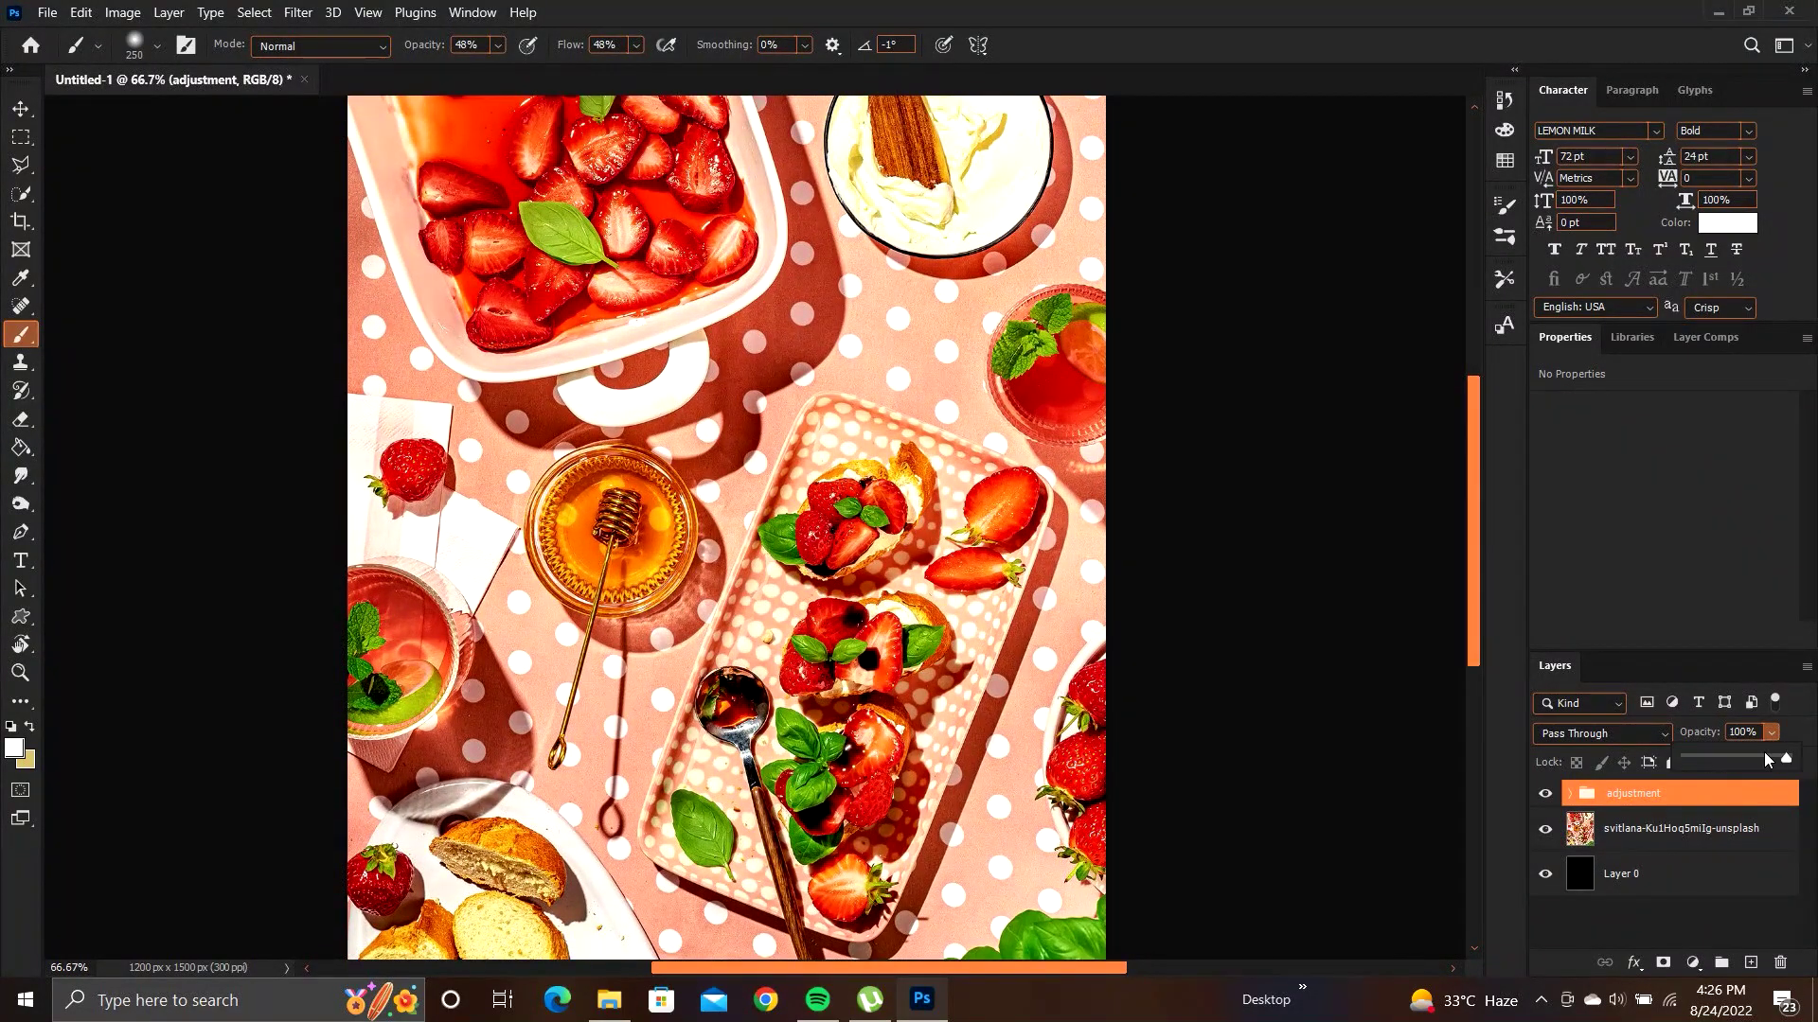
{"action": "left_click_drag", "start_coordinate": [1763, 758], "coordinate": [1670, 758]}
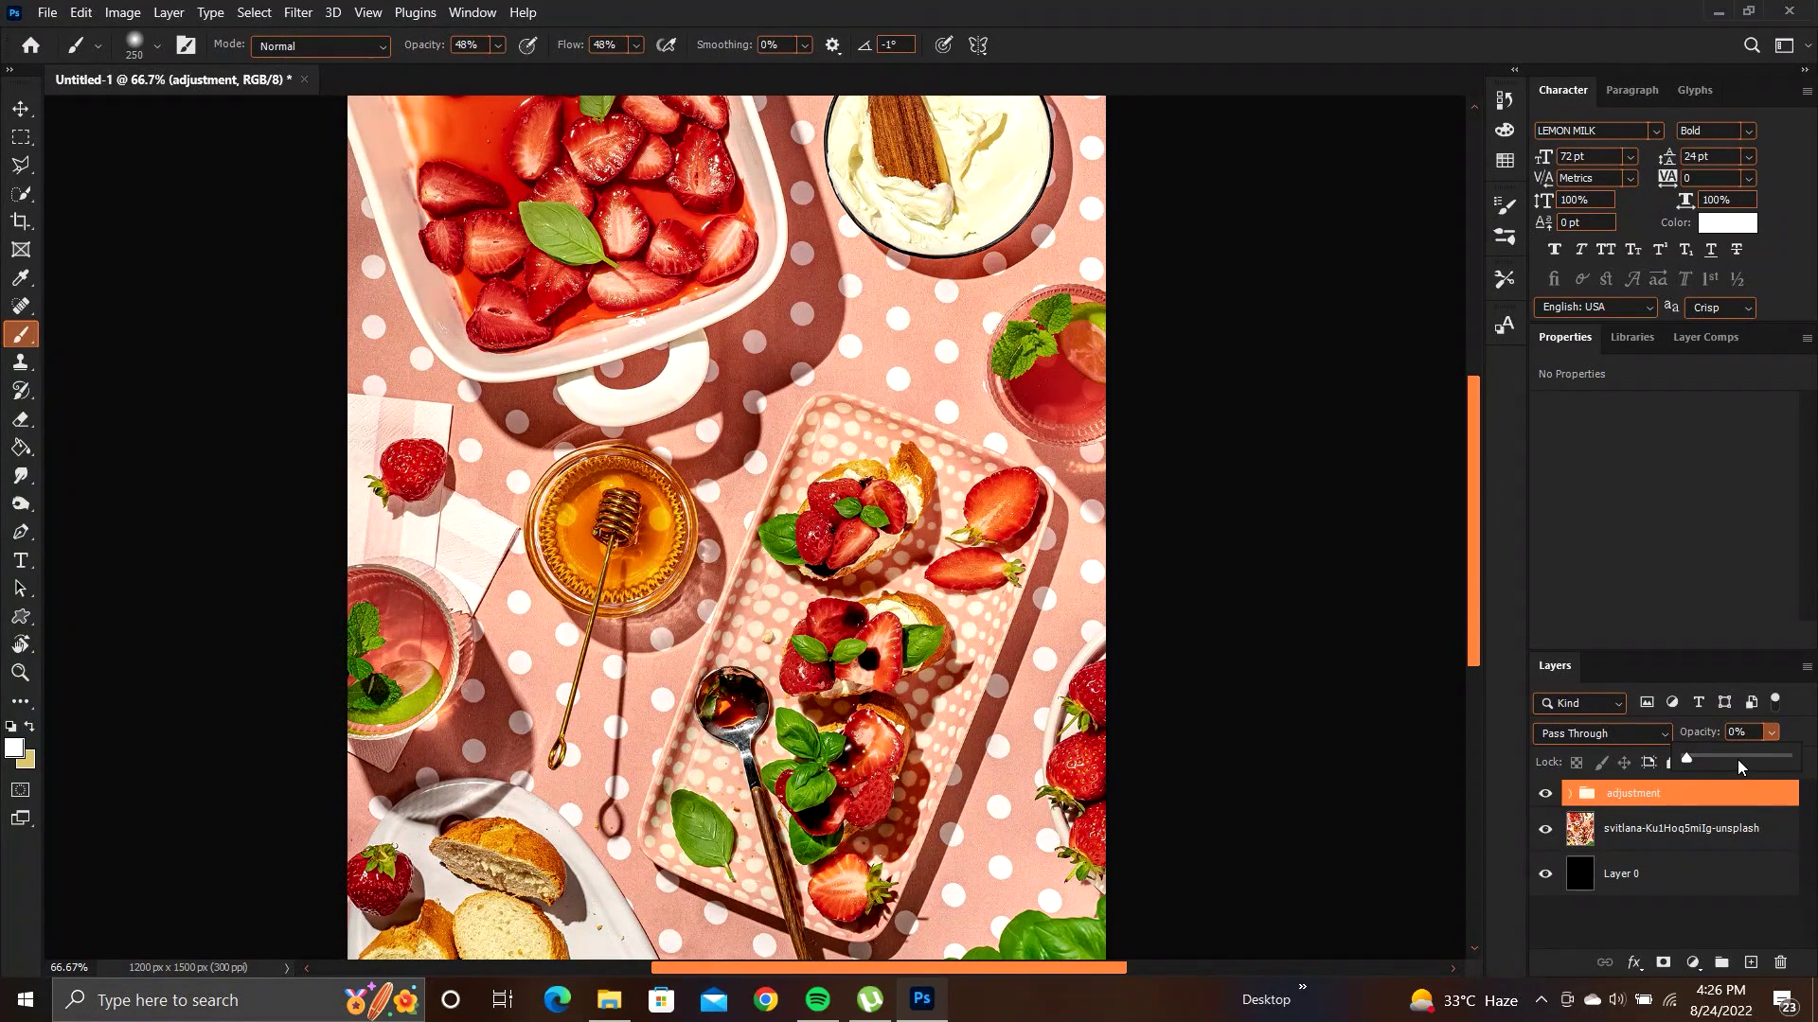
{"action": "left_click_drag", "start_coordinate": [1740, 757], "coordinate": [1756, 763]}
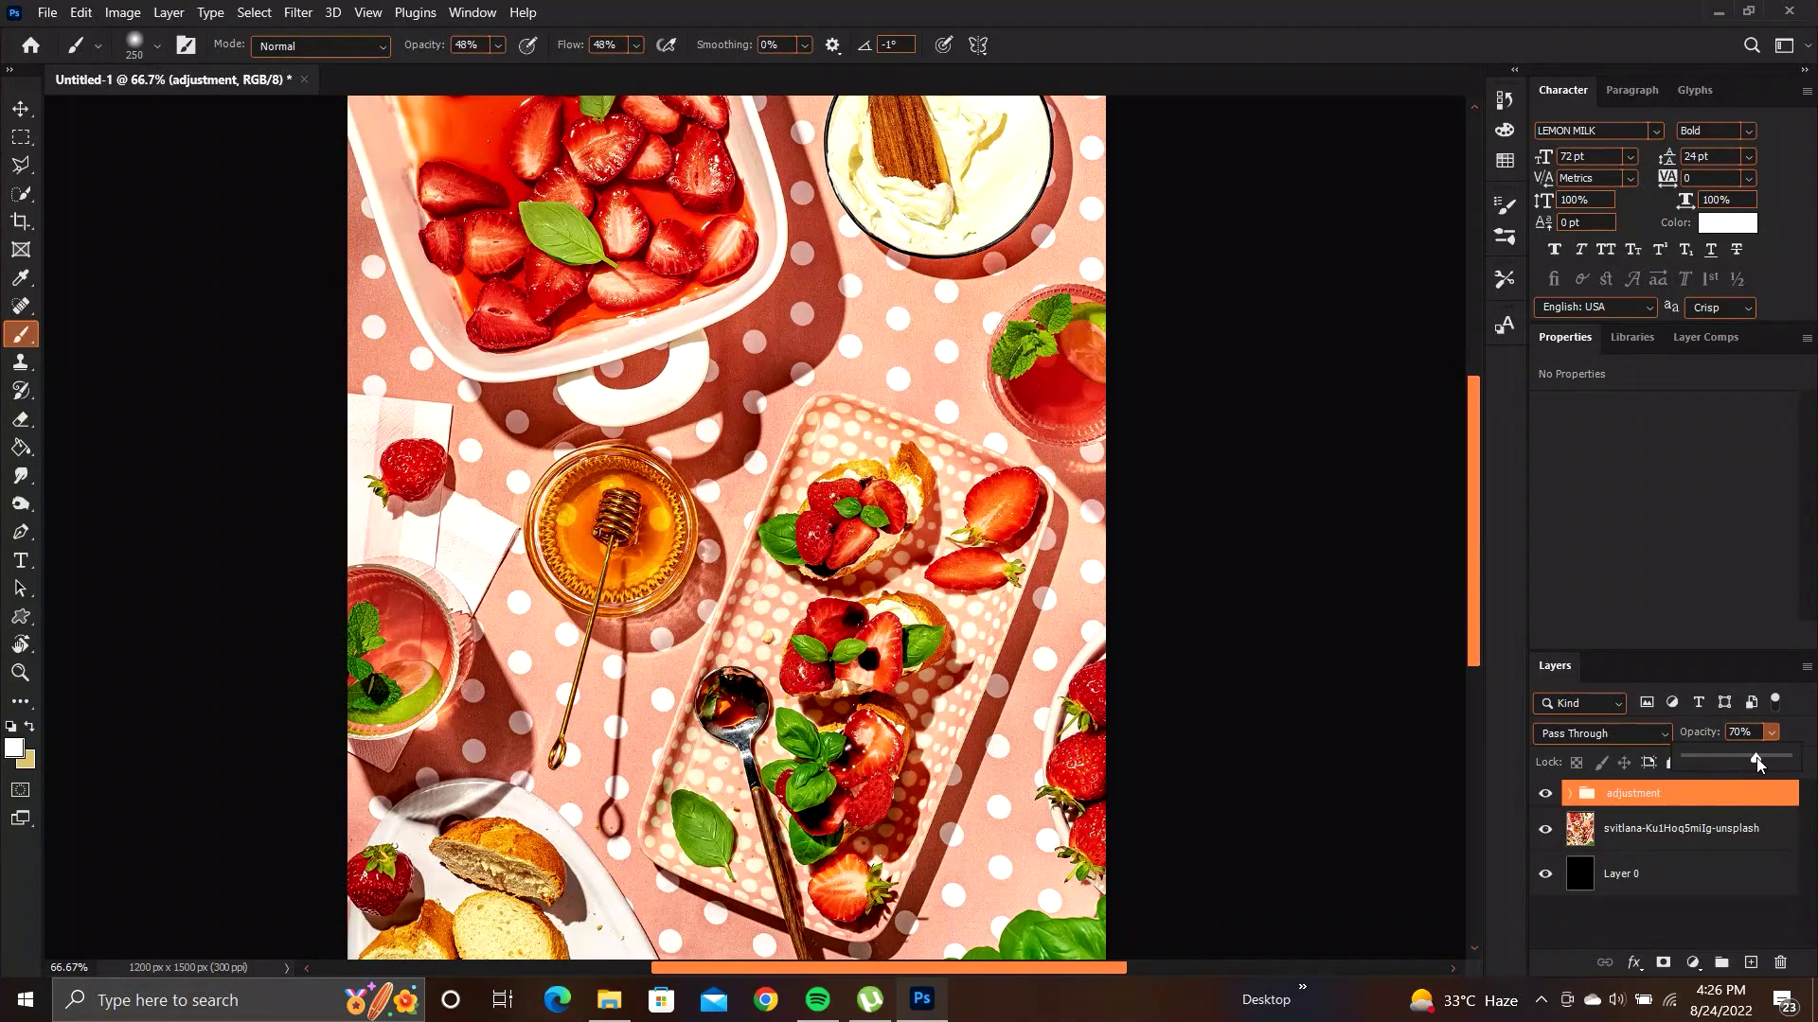
Toggle the softened adjustment group off and on to compare the full photo before and after, leaving it visible.
{"action": "left_click", "coordinate": [1546, 803]}
{"action": "left_click", "coordinate": [1546, 802]}
{"action": "key", "text": "ctrl+minus"}
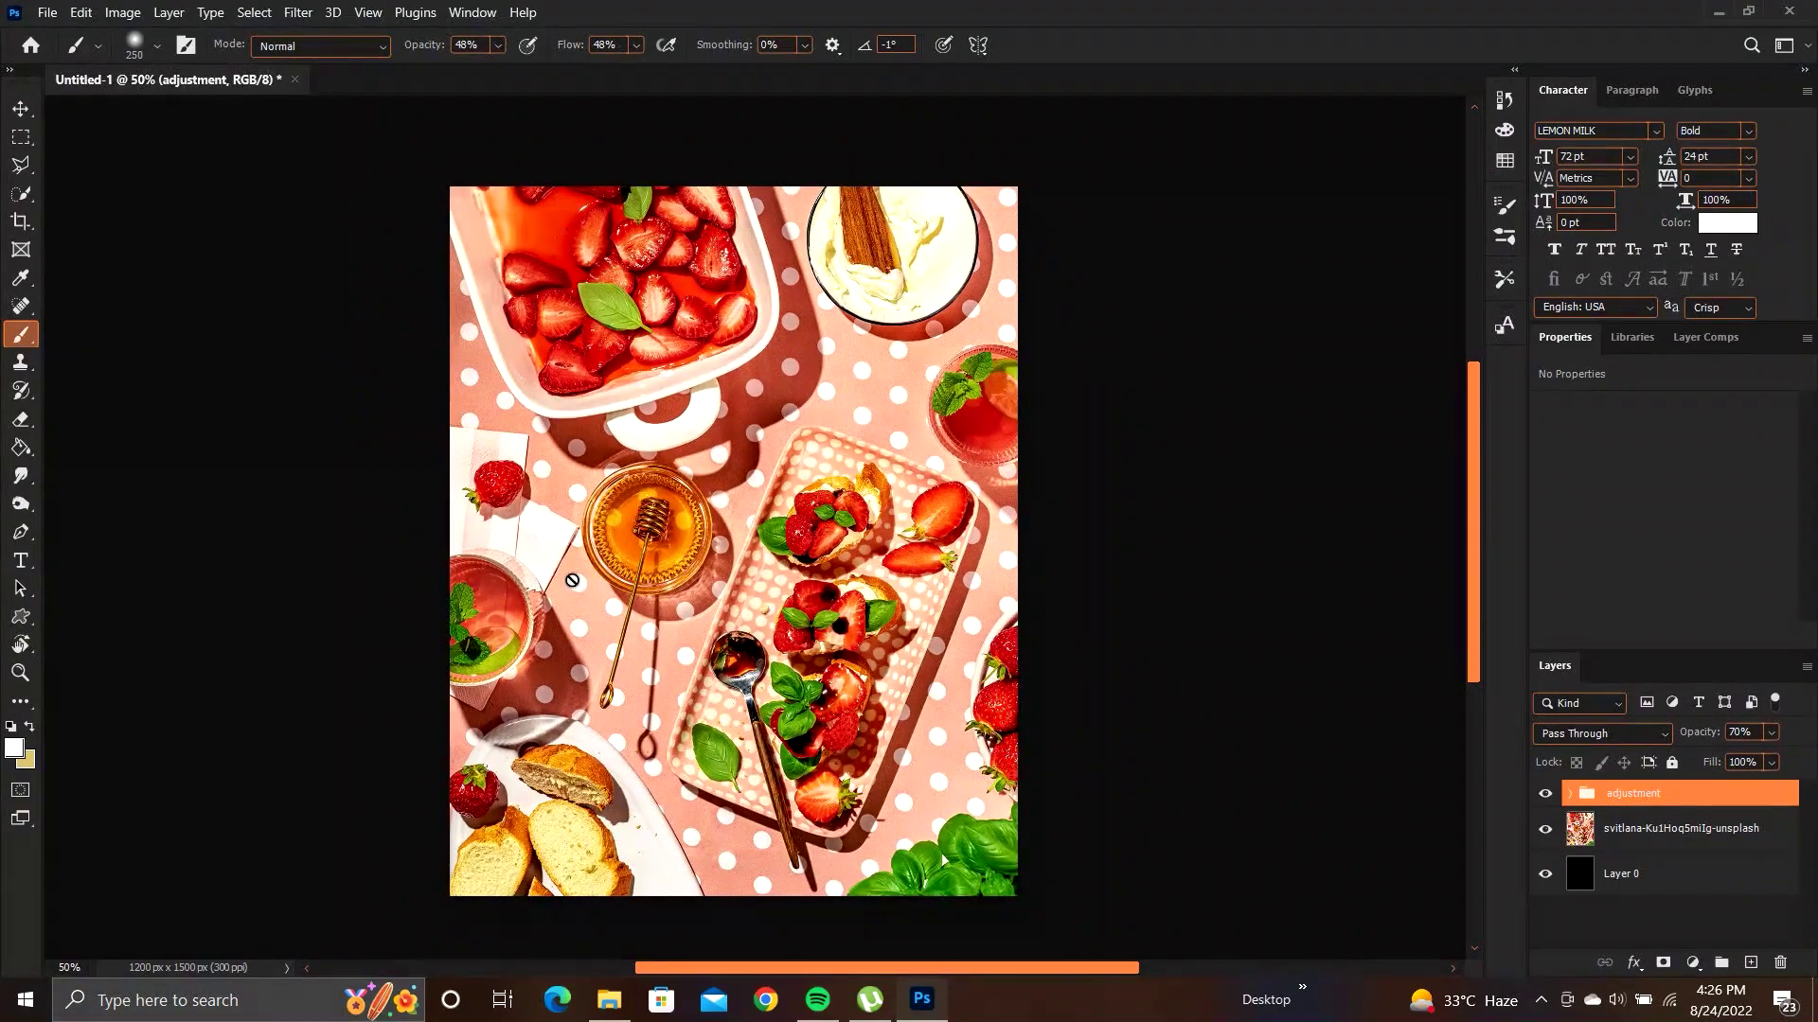
{"action": "scroll", "coordinate": [572, 579], "scroll_direction": "up", "scroll_amount": 1}
{"action": "left_click", "coordinate": [1546, 798]}
{"action": "left_click", "coordinate": [1547, 797]}
Add an Exposure adjustment layer above the adjustment group, leaving it unclipped so it affects the whole image.
{"action": "left_click", "coordinate": [1692, 962]}
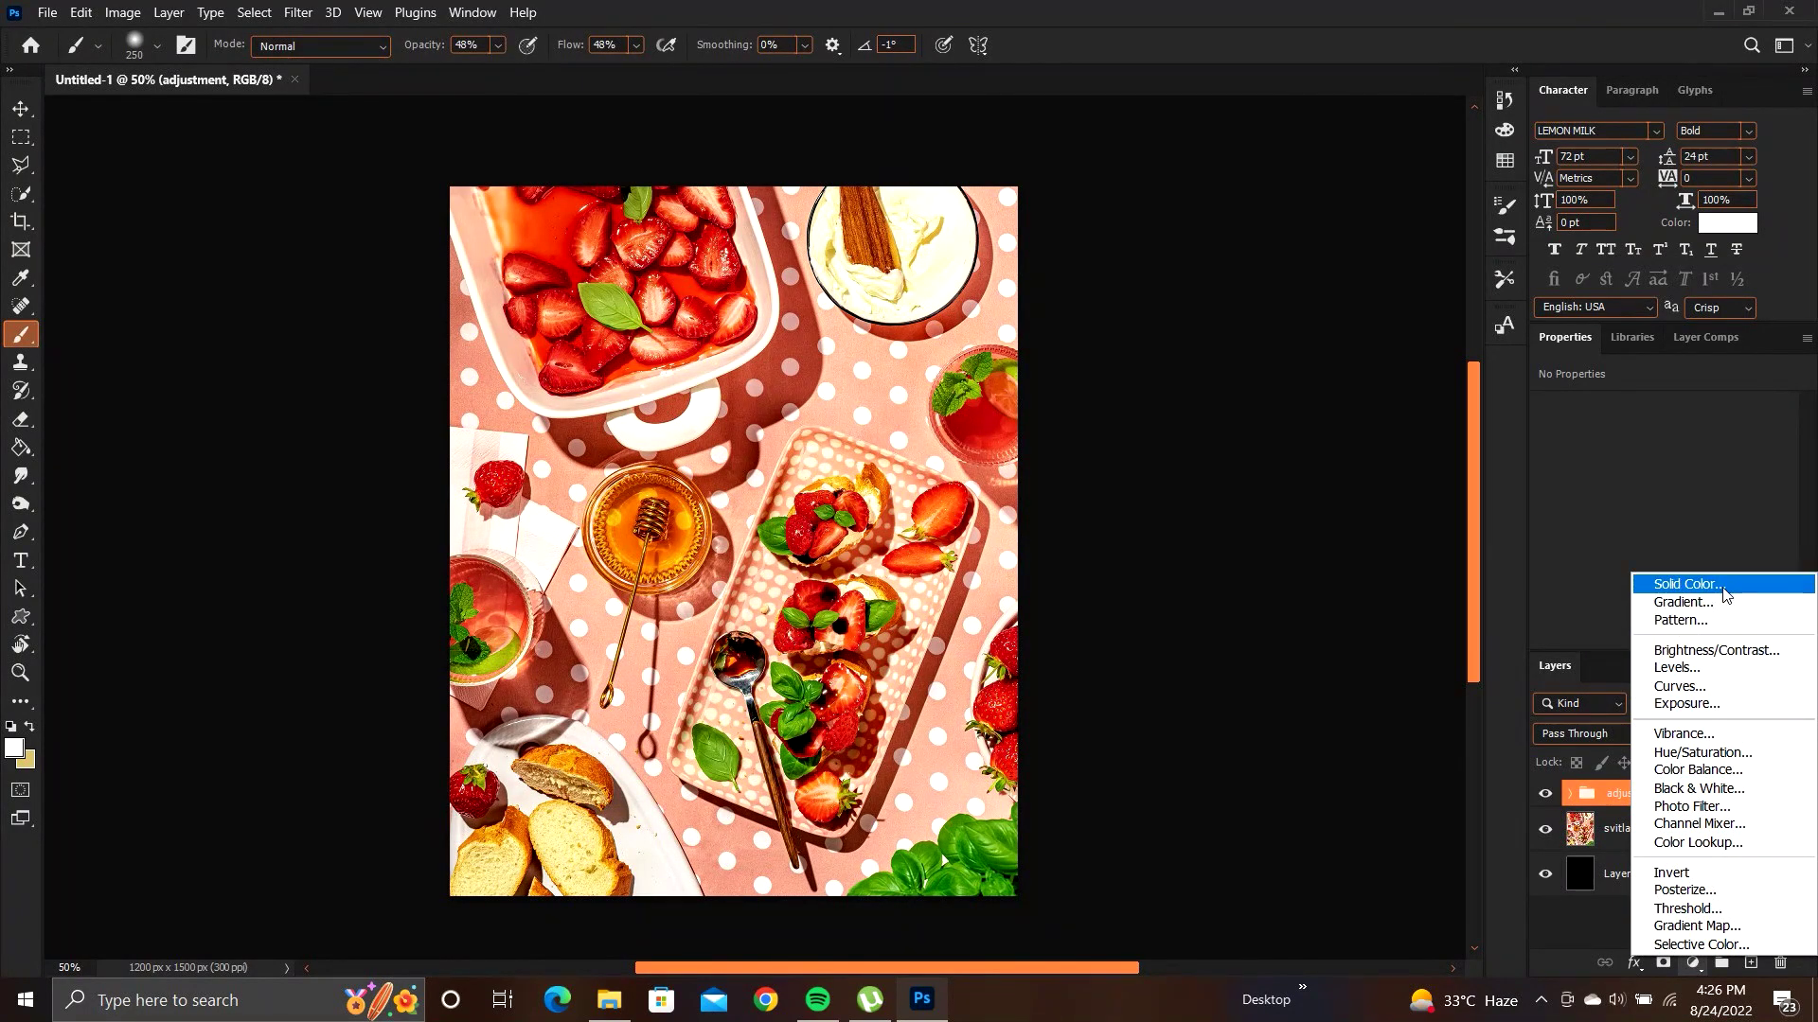
{"action": "left_click", "coordinate": [1701, 705]}
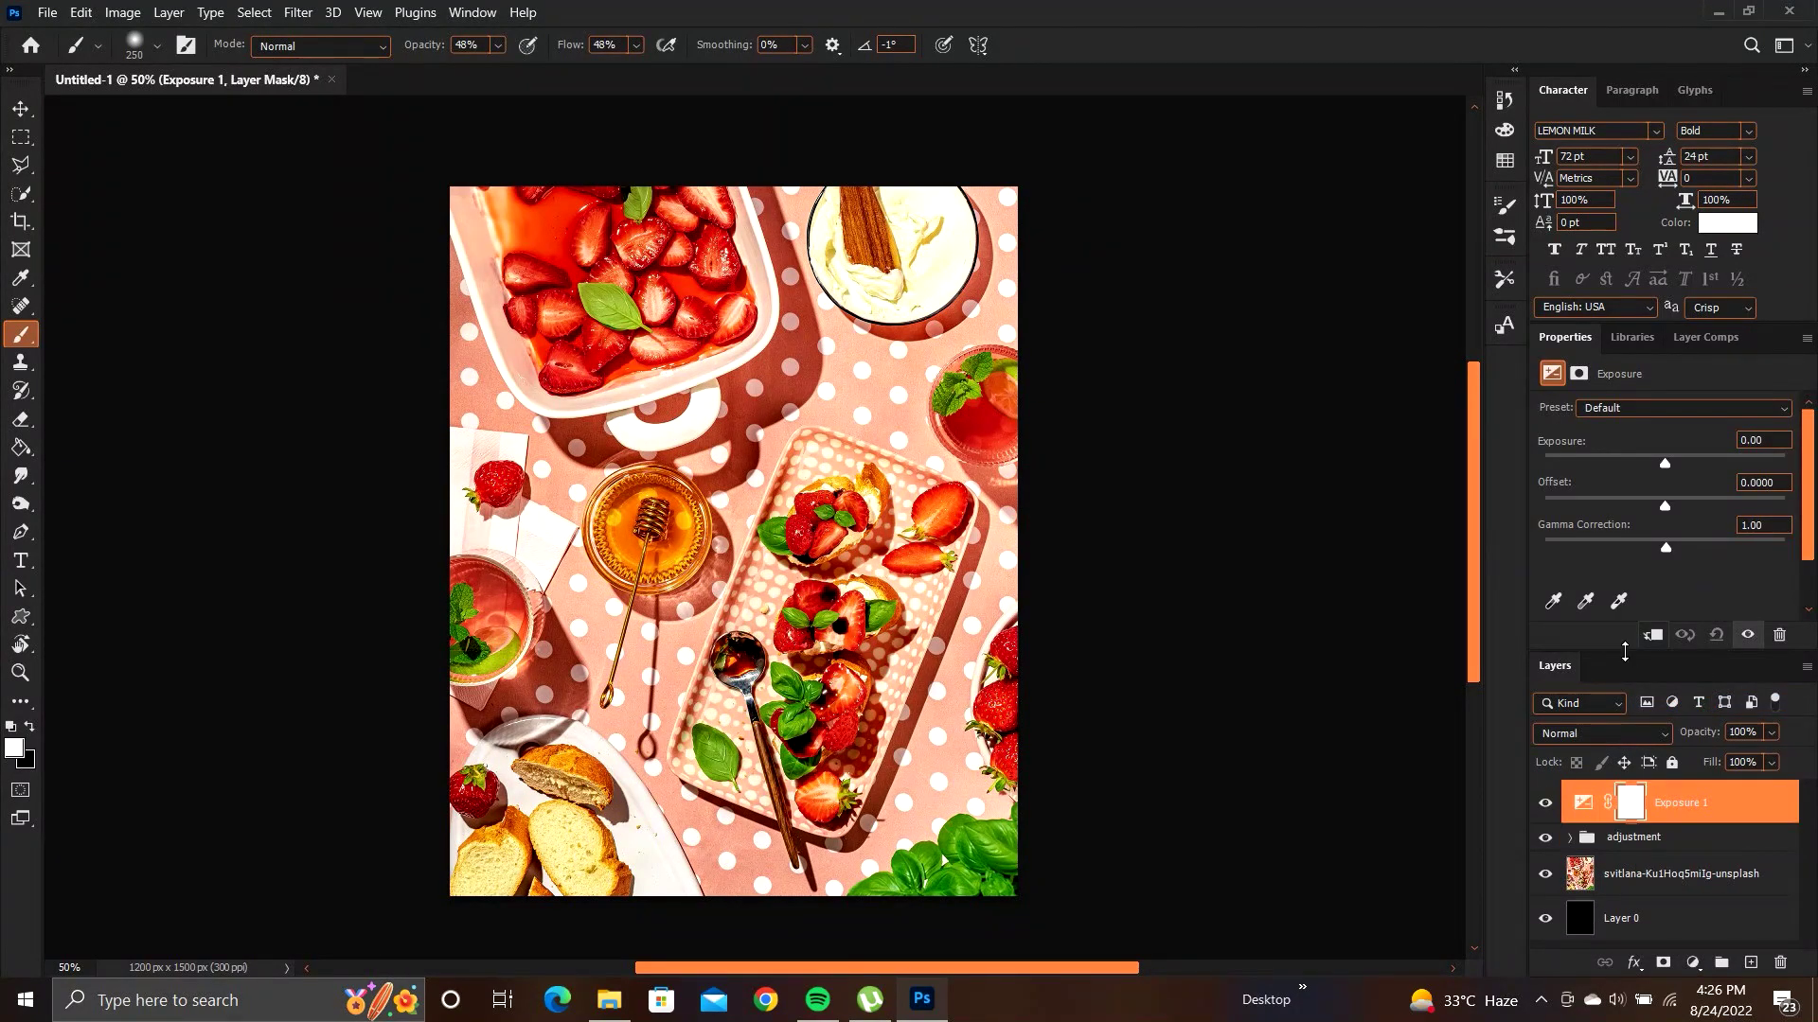
{"action": "left_click", "coordinate": [1653, 640]}
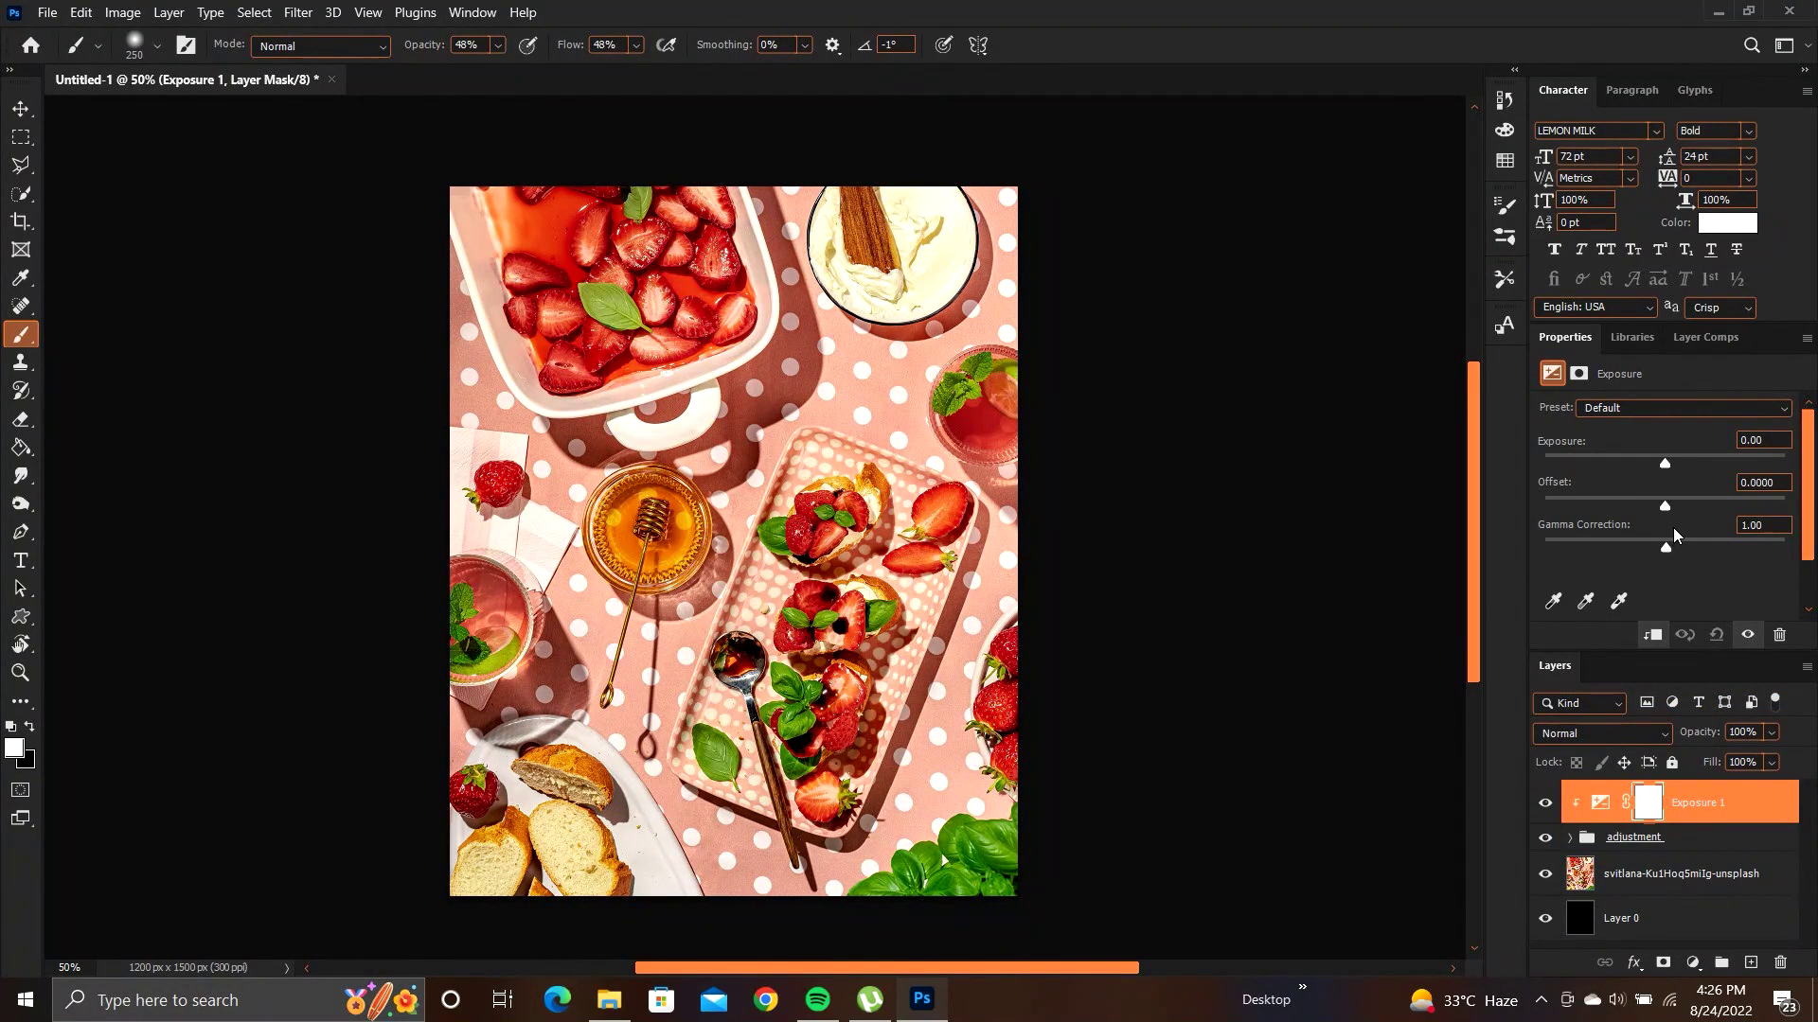
{"action": "left_click", "coordinate": [1653, 635]}
Try raising the Exposure layer's exposure to +1.54 and its offset to +0.1154, and undo both changes.
{"action": "left_click", "coordinate": [1689, 455]}
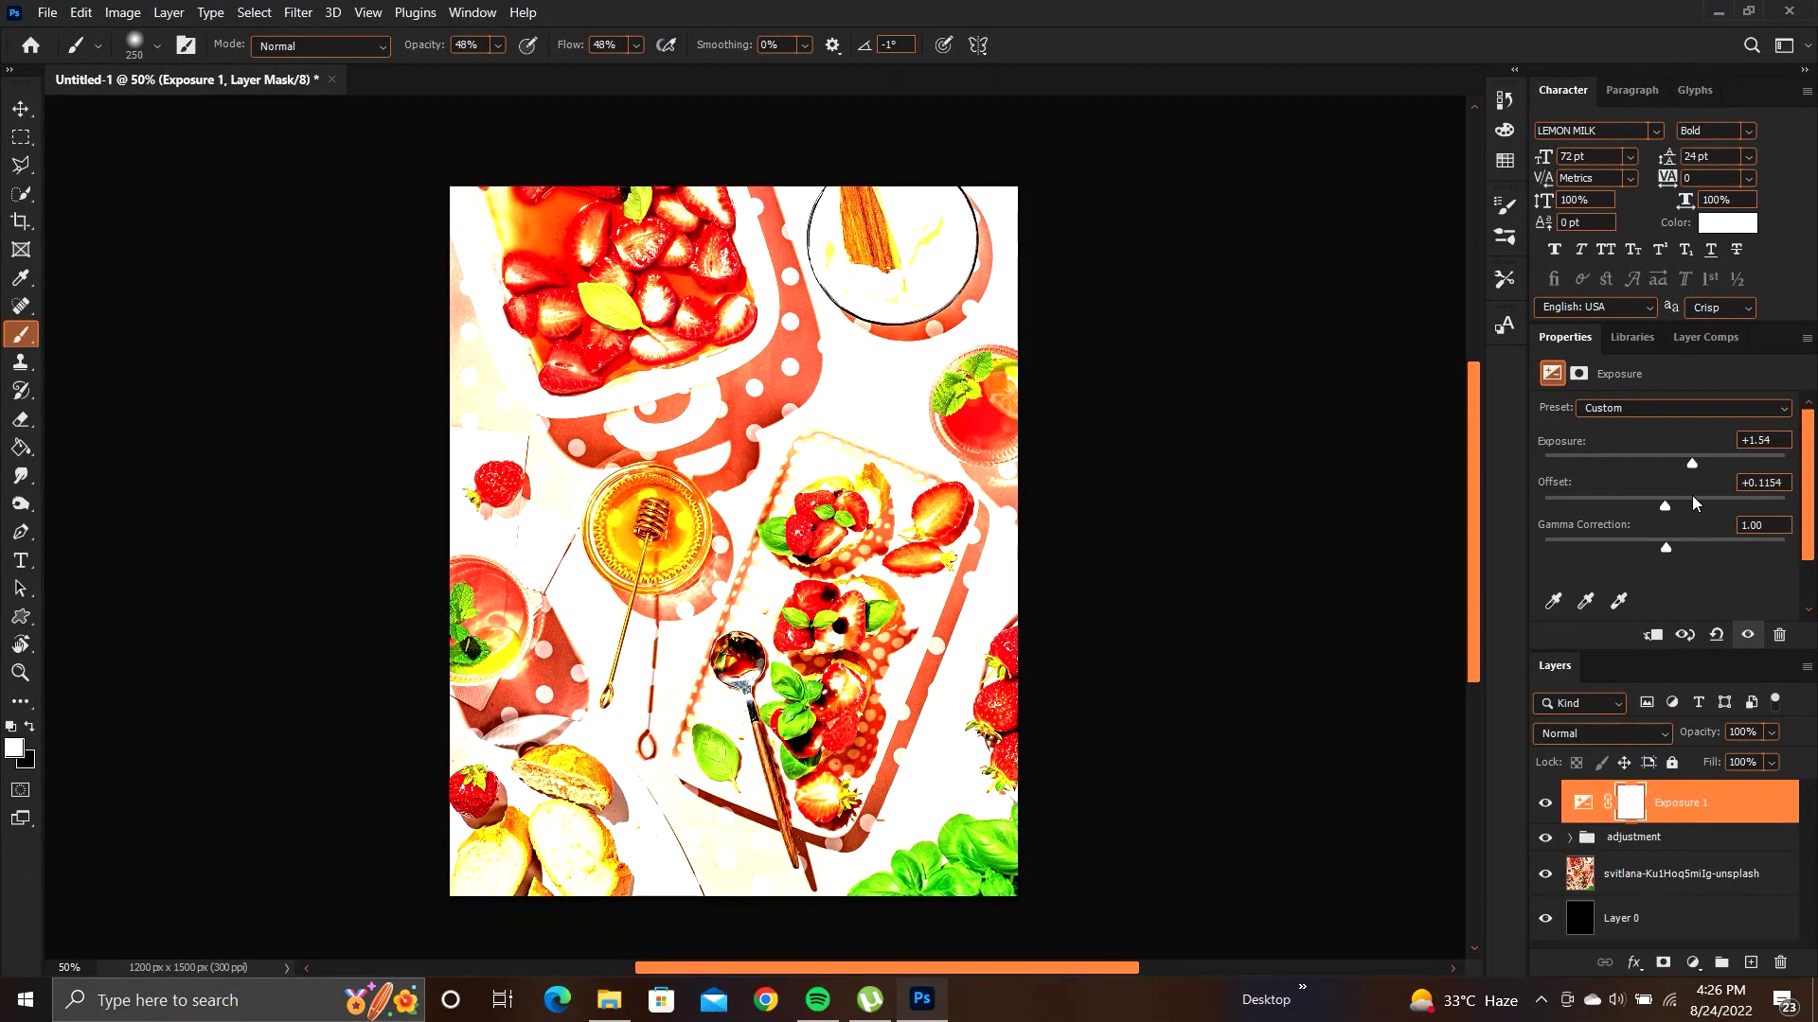
{"action": "left_click_drag", "start_coordinate": [1693, 498], "coordinate": [1700, 500]}
{"action": "key", "text": "ctrl+z"}
{"action": "key", "text": "ctrl+z"}
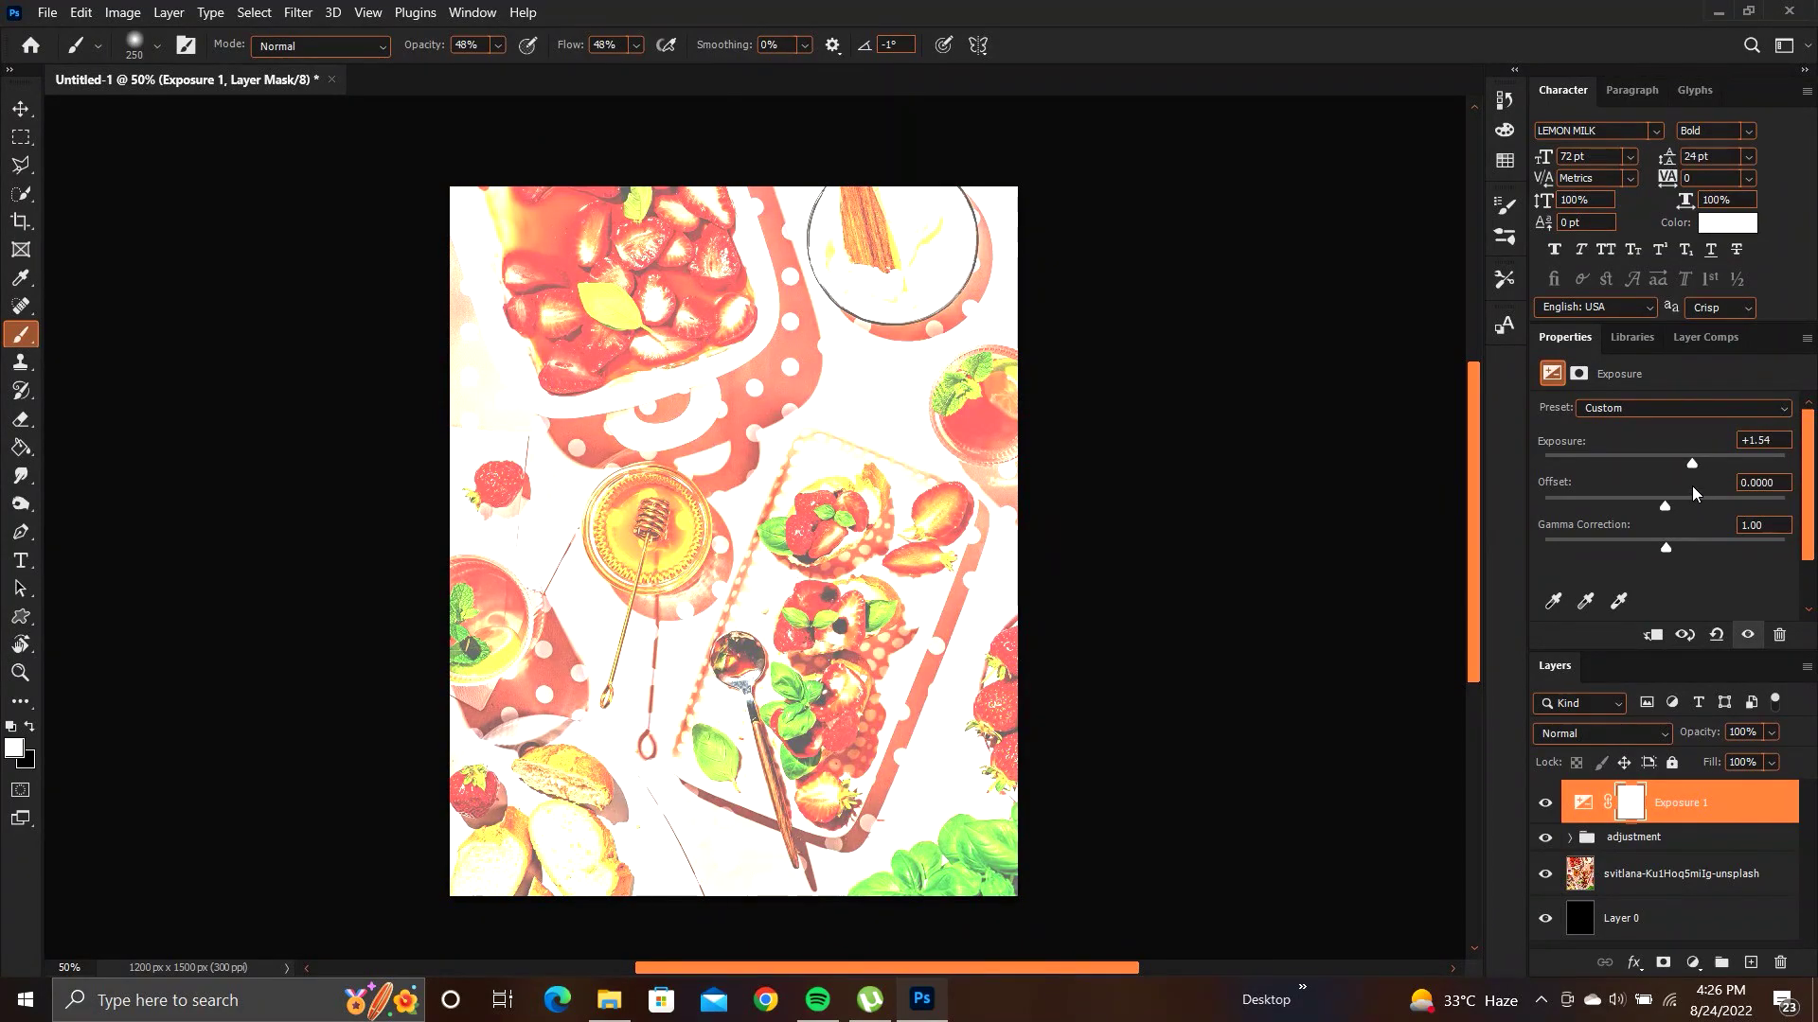
Set the Exposure layer's gamma correction to 1.06 and check its effect on the full photo.
{"action": "left_click", "coordinate": [1695, 547]}
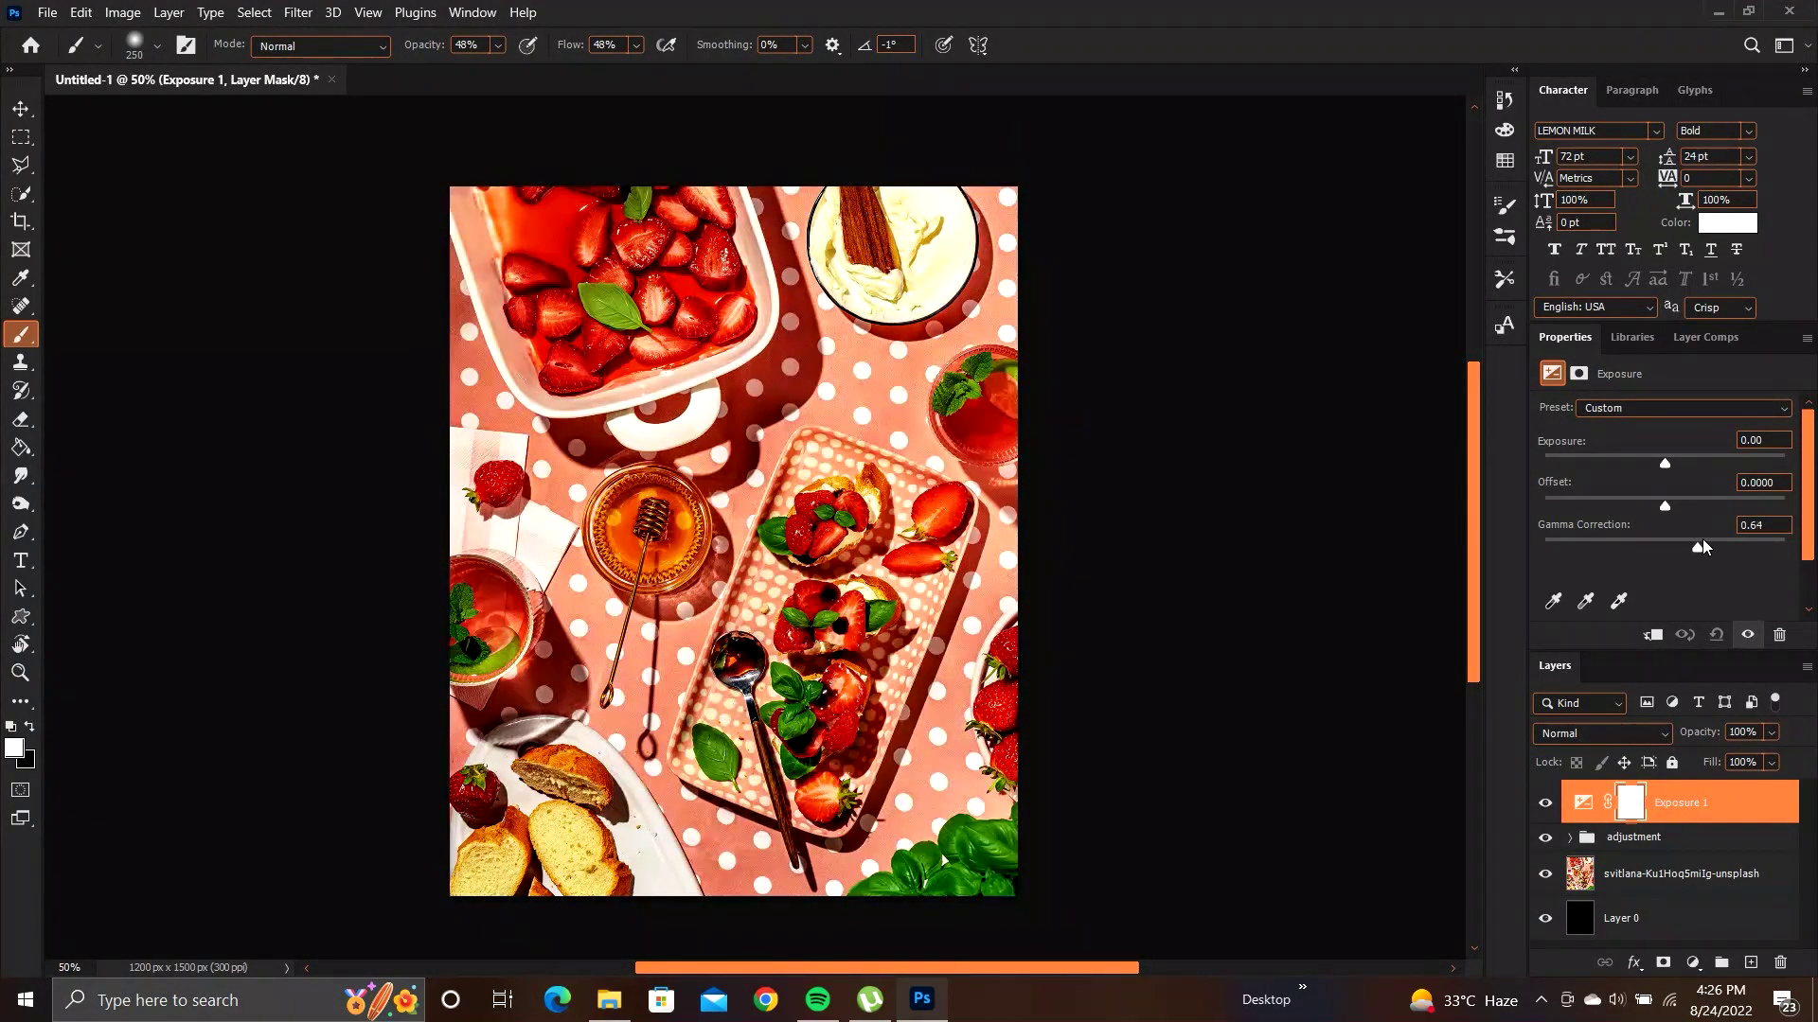
{"action": "left_click_drag", "start_coordinate": [1702, 544], "coordinate": [1661, 549]}
{"action": "left_click", "coordinate": [1549, 803]}
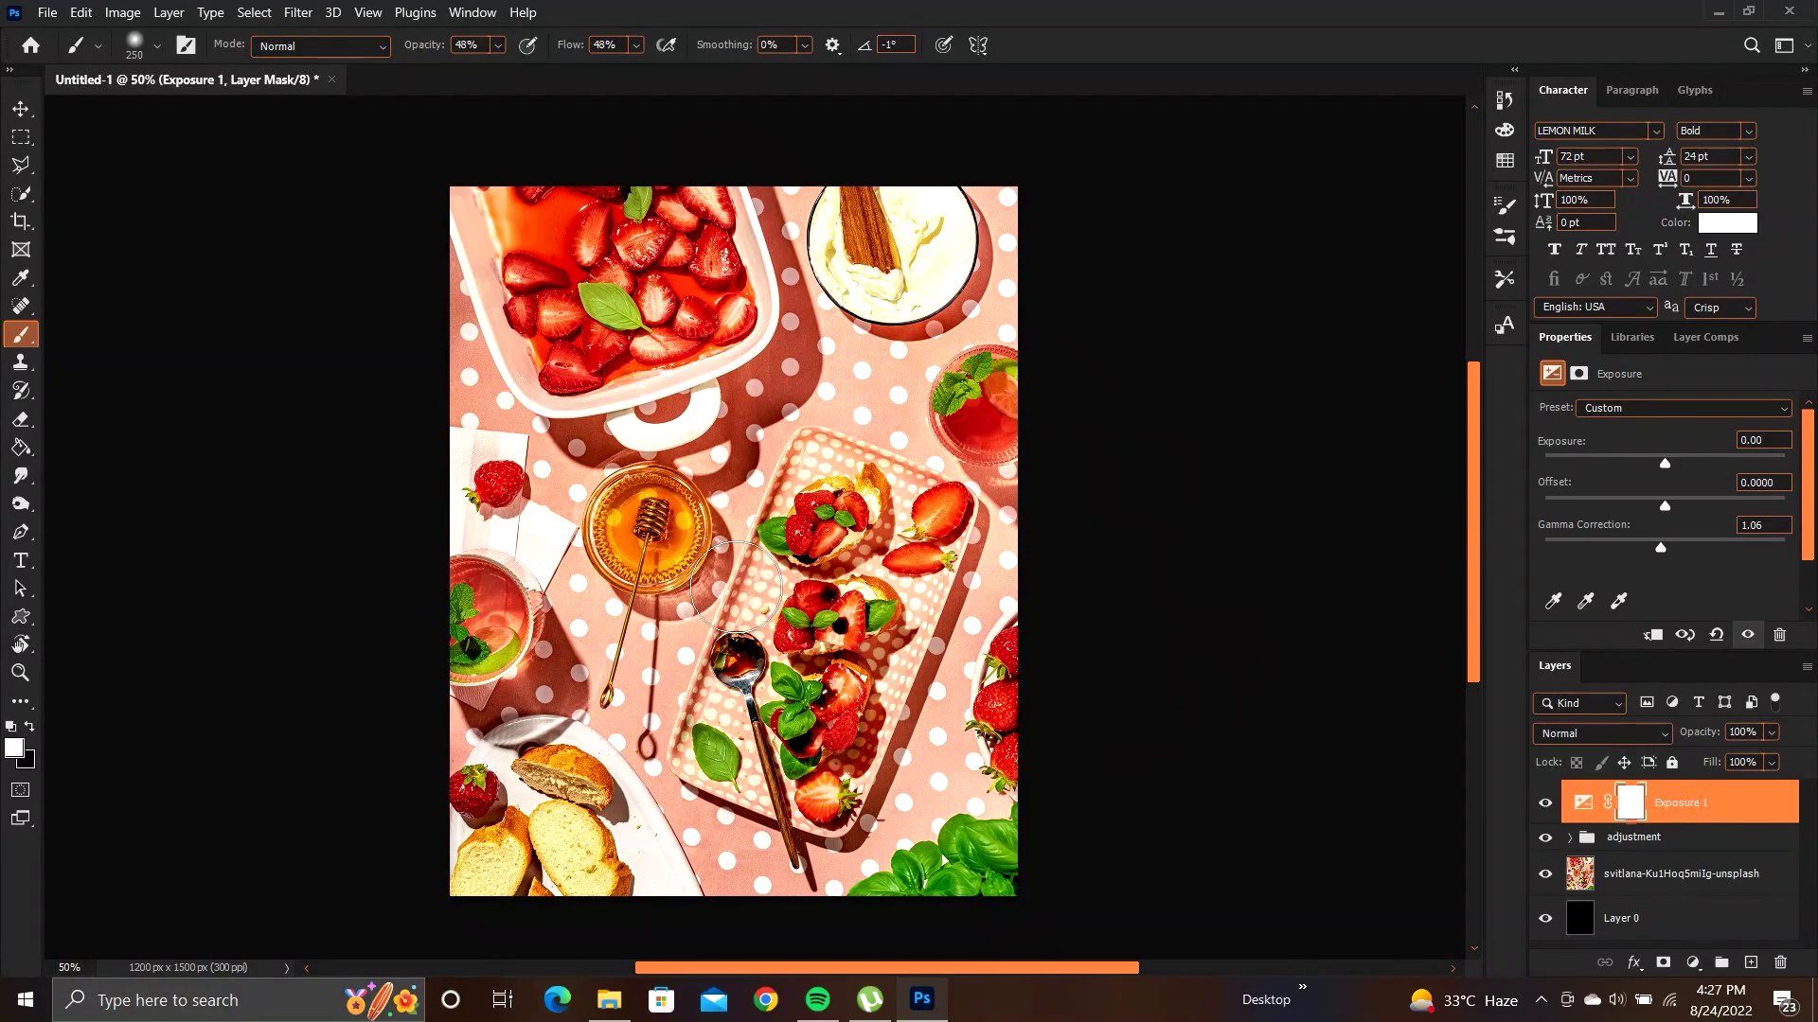
Compare the strawberry toast close up with and without the Exposure layer and adjustment group, leaving both visible.
{"action": "left_click", "coordinate": [1546, 838]}
{"action": "left_click", "coordinate": [1546, 838]}
{"action": "scroll", "coordinate": [579, 547], "scroll_direction": "right", "scroll_amount": 1}
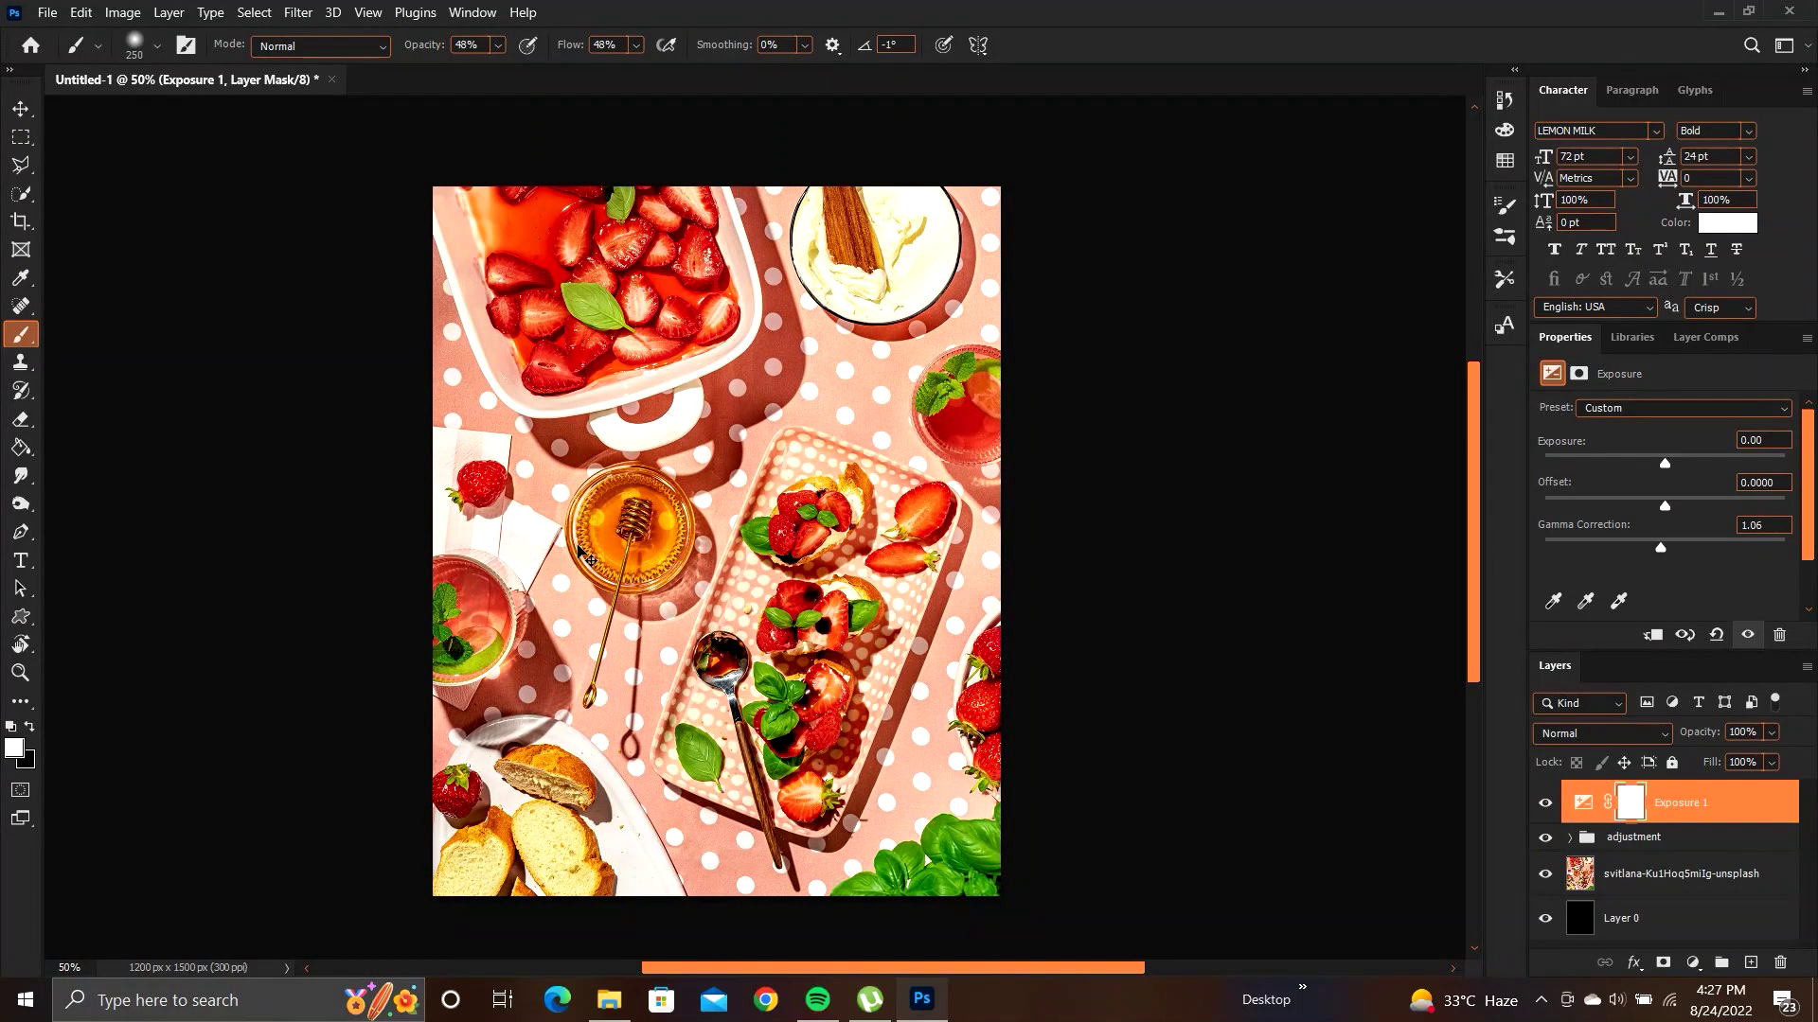
{"action": "scroll", "coordinate": [579, 546], "scroll_direction": "left", "scroll_amount": 1}
{"action": "key", "text": "ctrl+plus"}
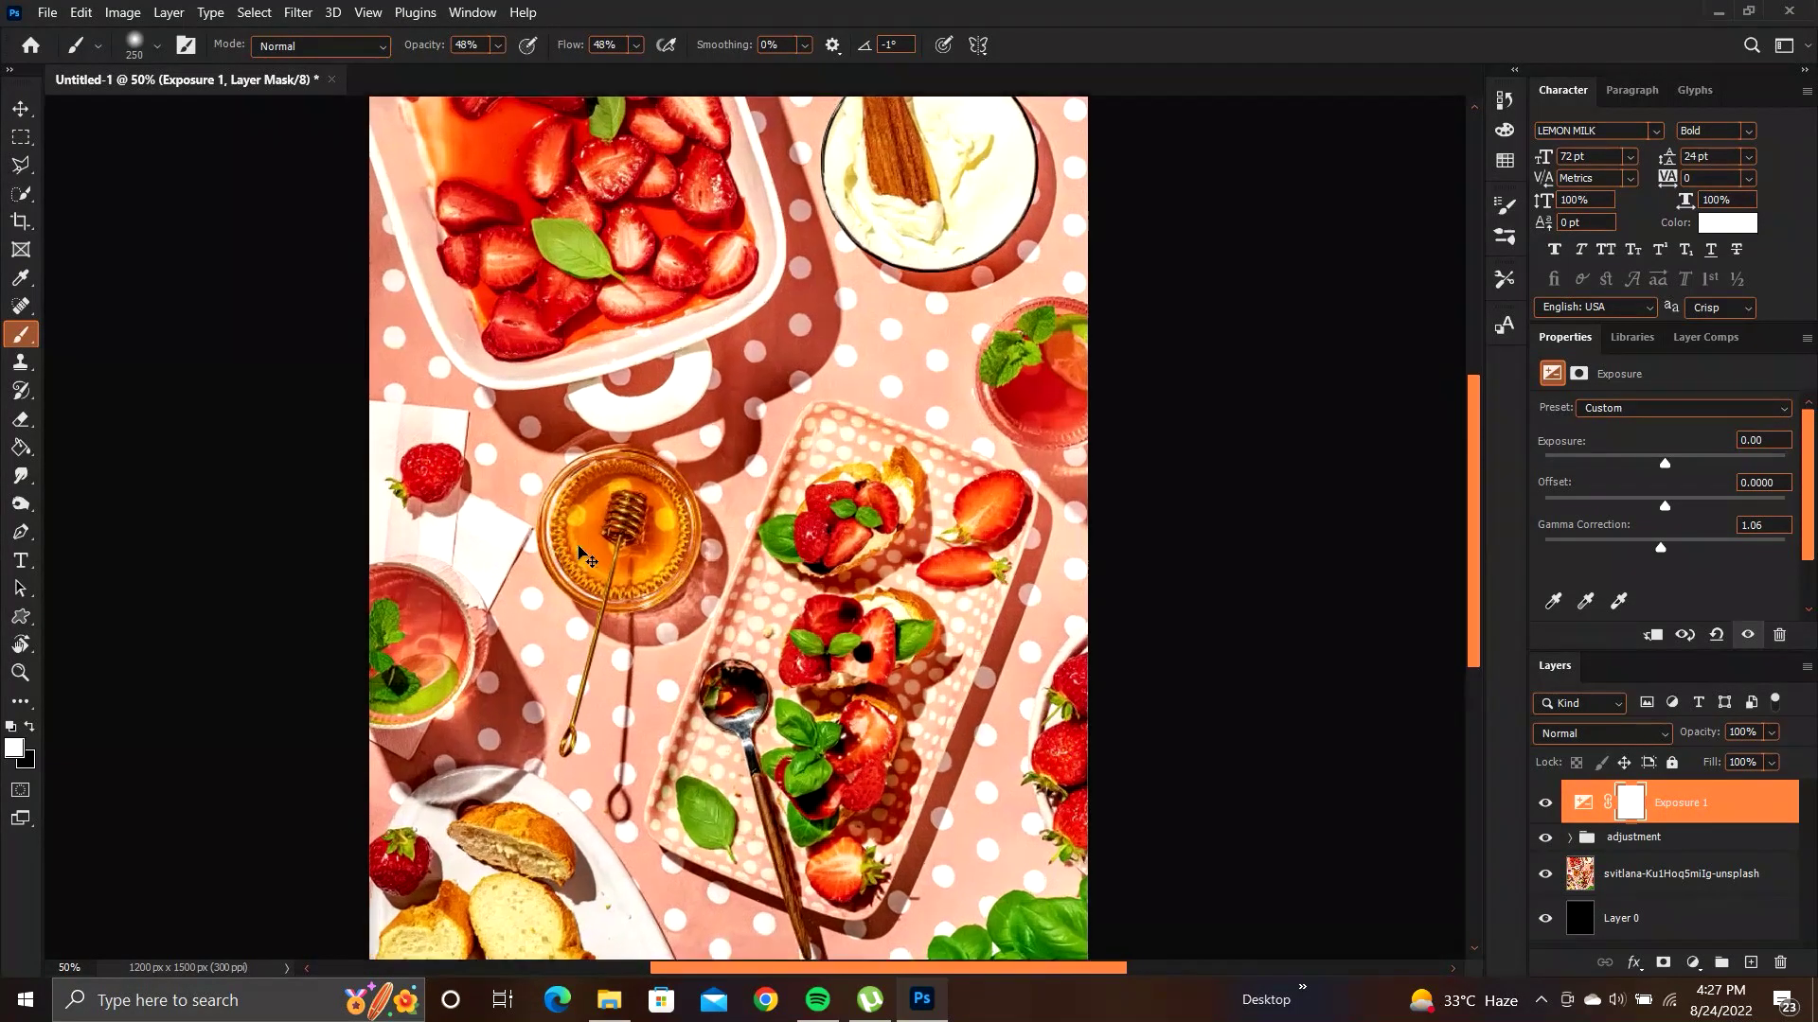
{"action": "key", "text": "ctrl+plus"}
{"action": "key", "text": "ctrl+plus"}
{"action": "key", "text": "ctrl+plus"}
{"action": "key", "text": "ctrl+plus"}
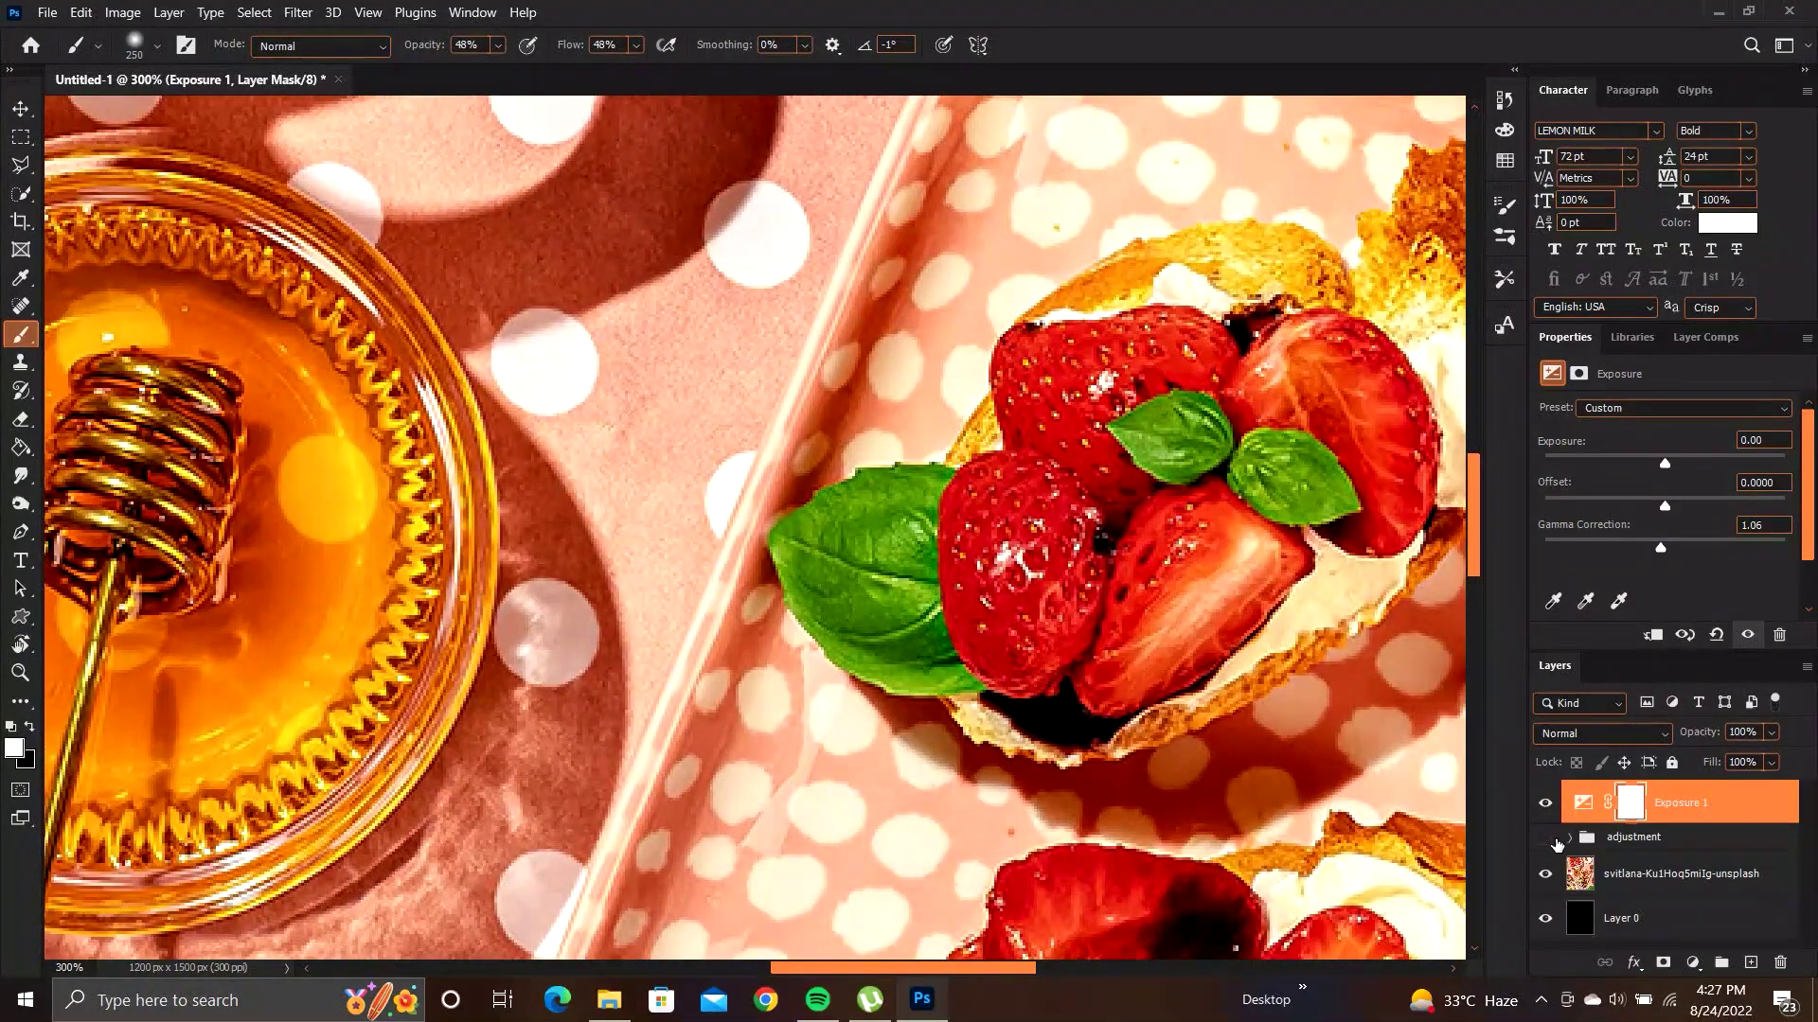
{"action": "key", "text": "ctrl+comma"}
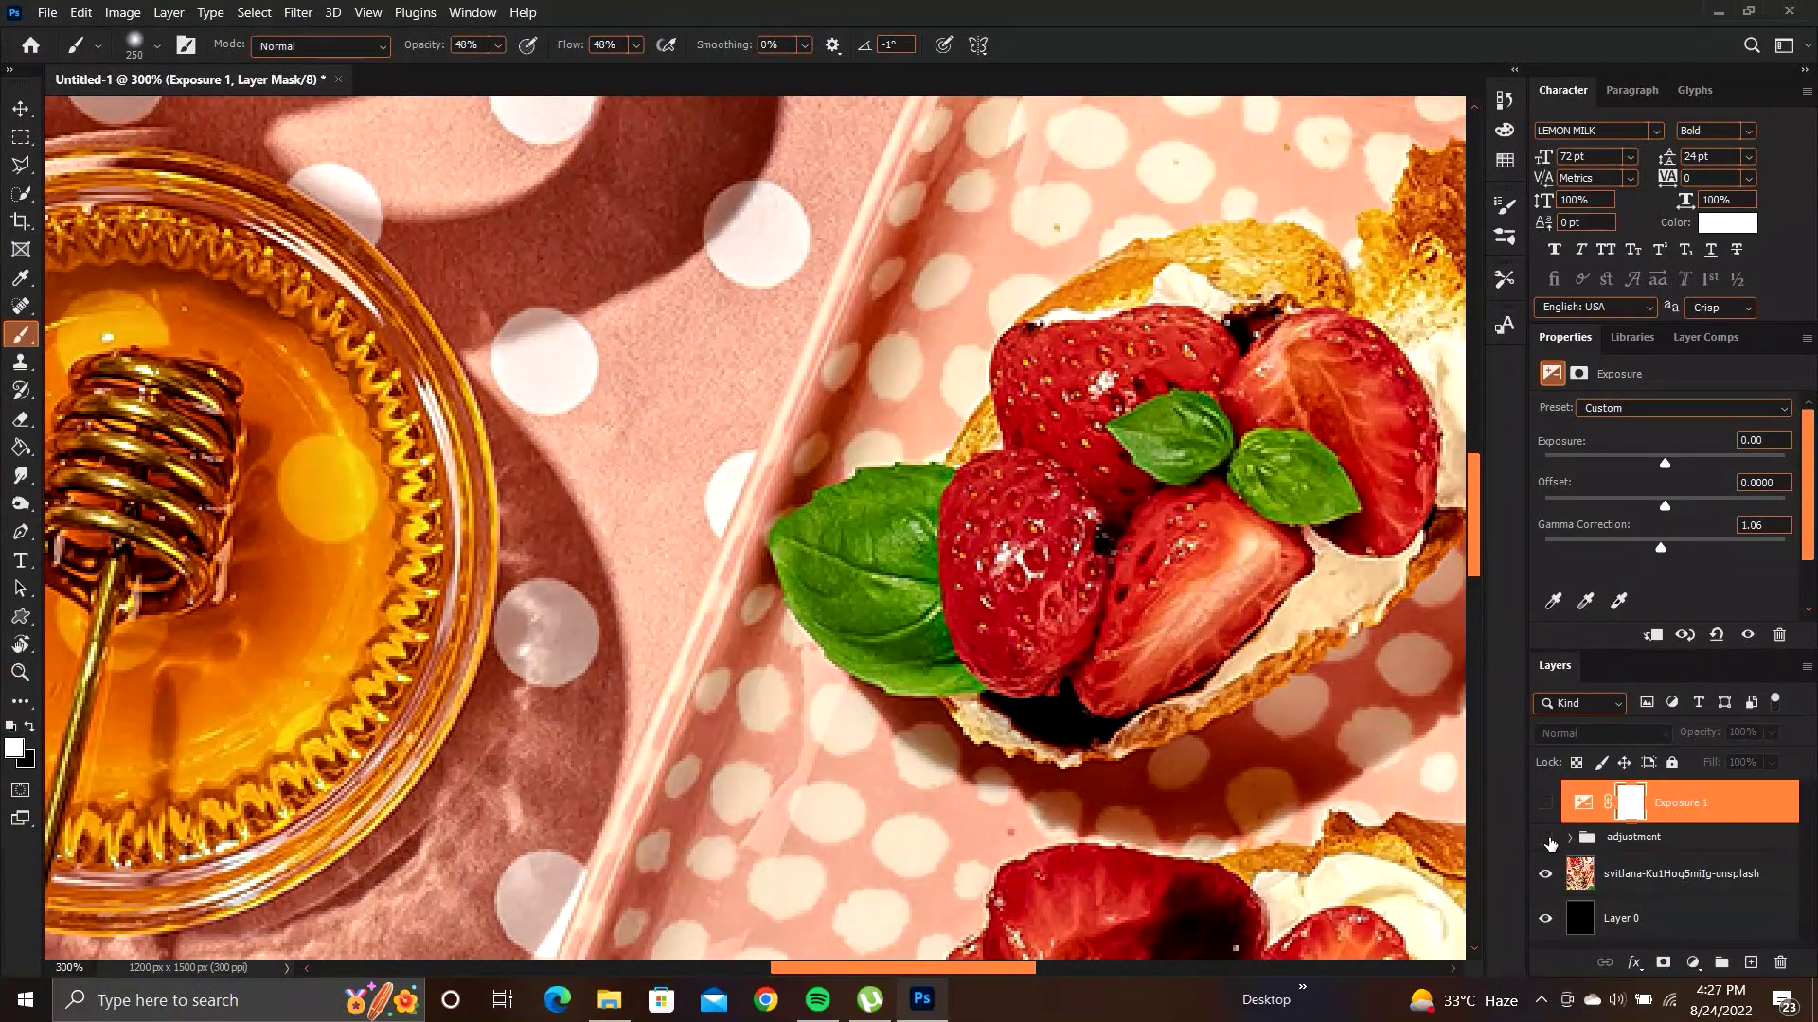
{"action": "left_click", "coordinate": [1545, 803]}
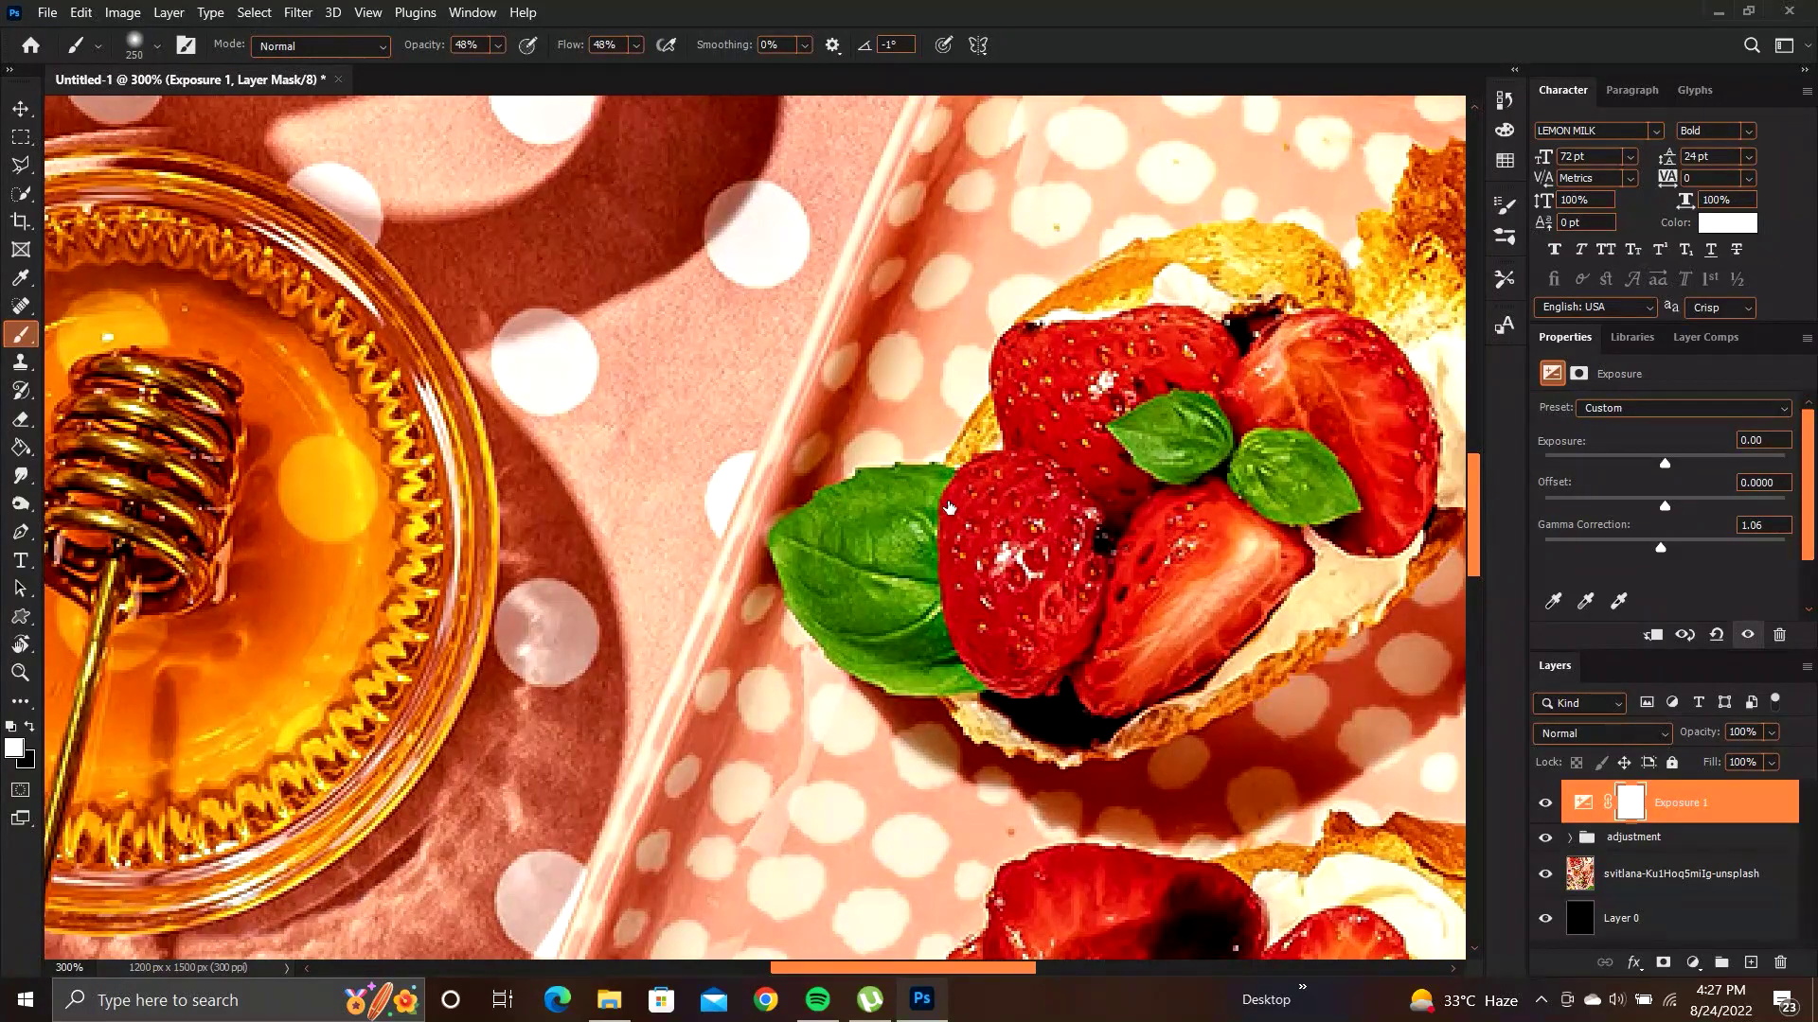
Examine the adjusted photo from the strawberry dish down to the bread and basil at 66.67% magnification.
{"action": "key", "text": "ctrl+minus"}
{"action": "key", "text": "ctrl+minus"}
{"action": "key", "text": "ctrl+minus"}
{"action": "key", "text": "ctrl+minus"}
{"action": "key", "text": "ctrl+plus"}
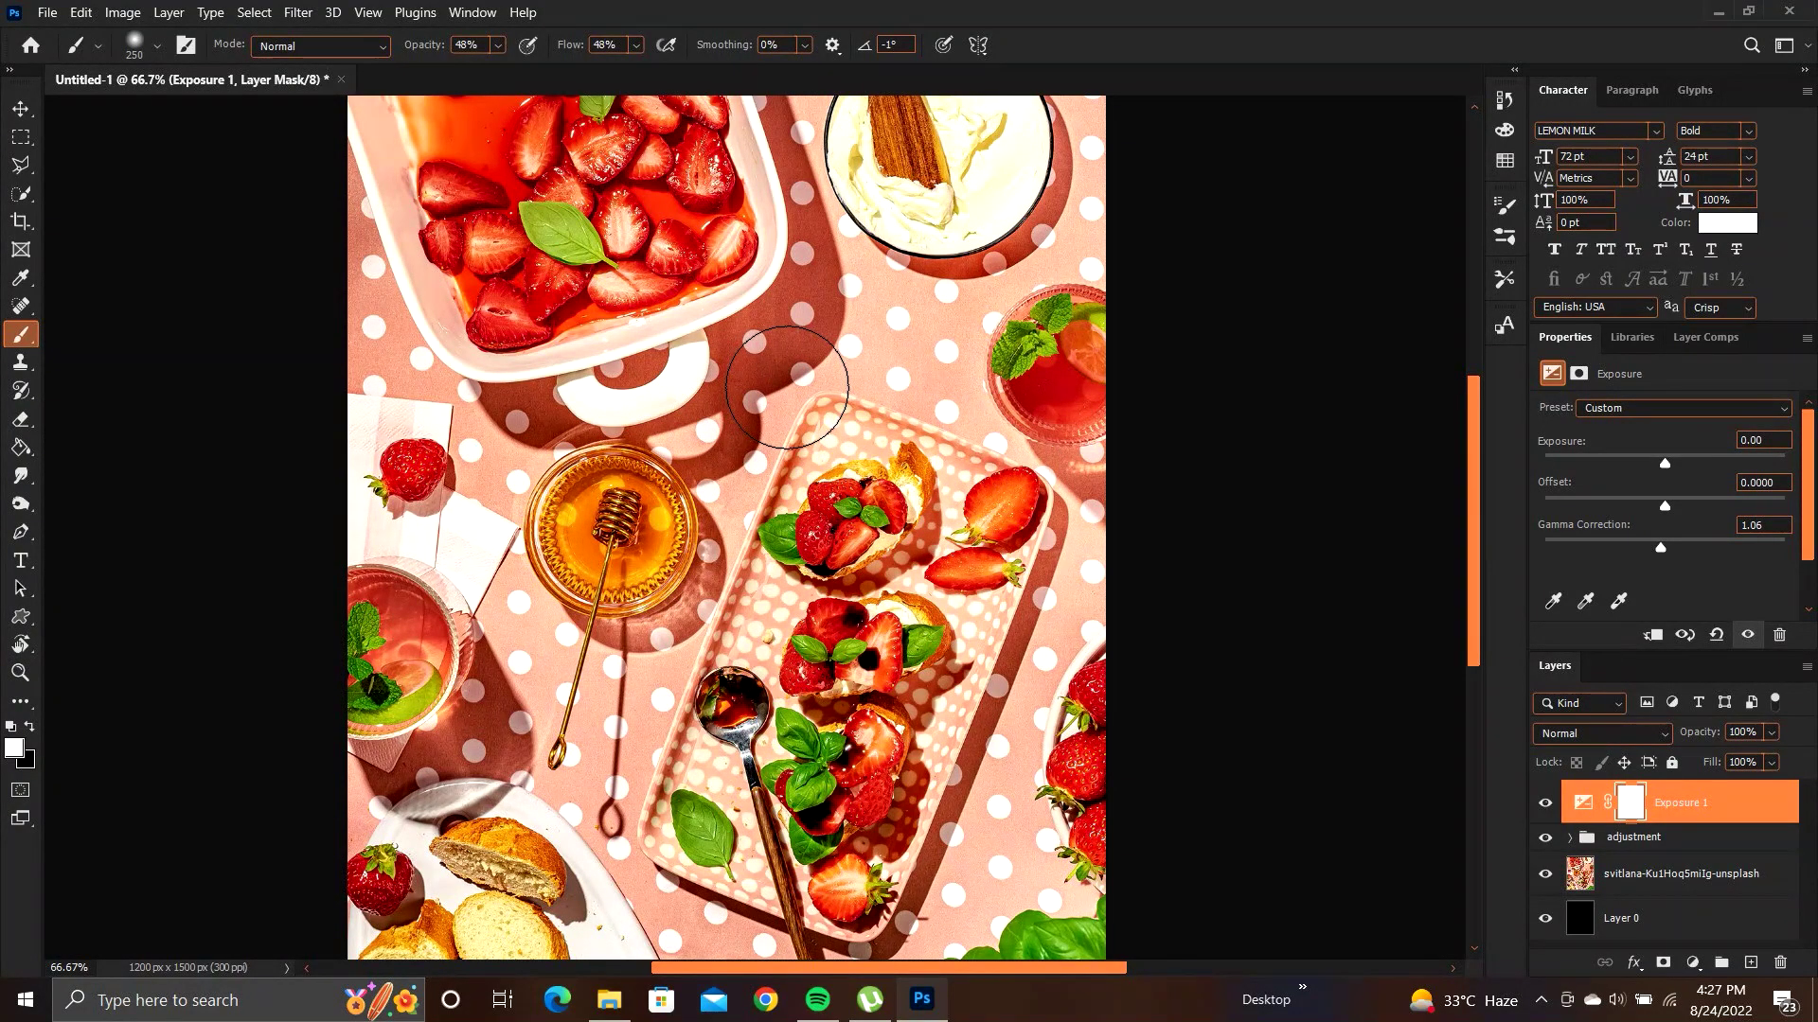
{"action": "scroll", "coordinate": [888, 377], "scroll_direction": "down", "scroll_amount": 1}
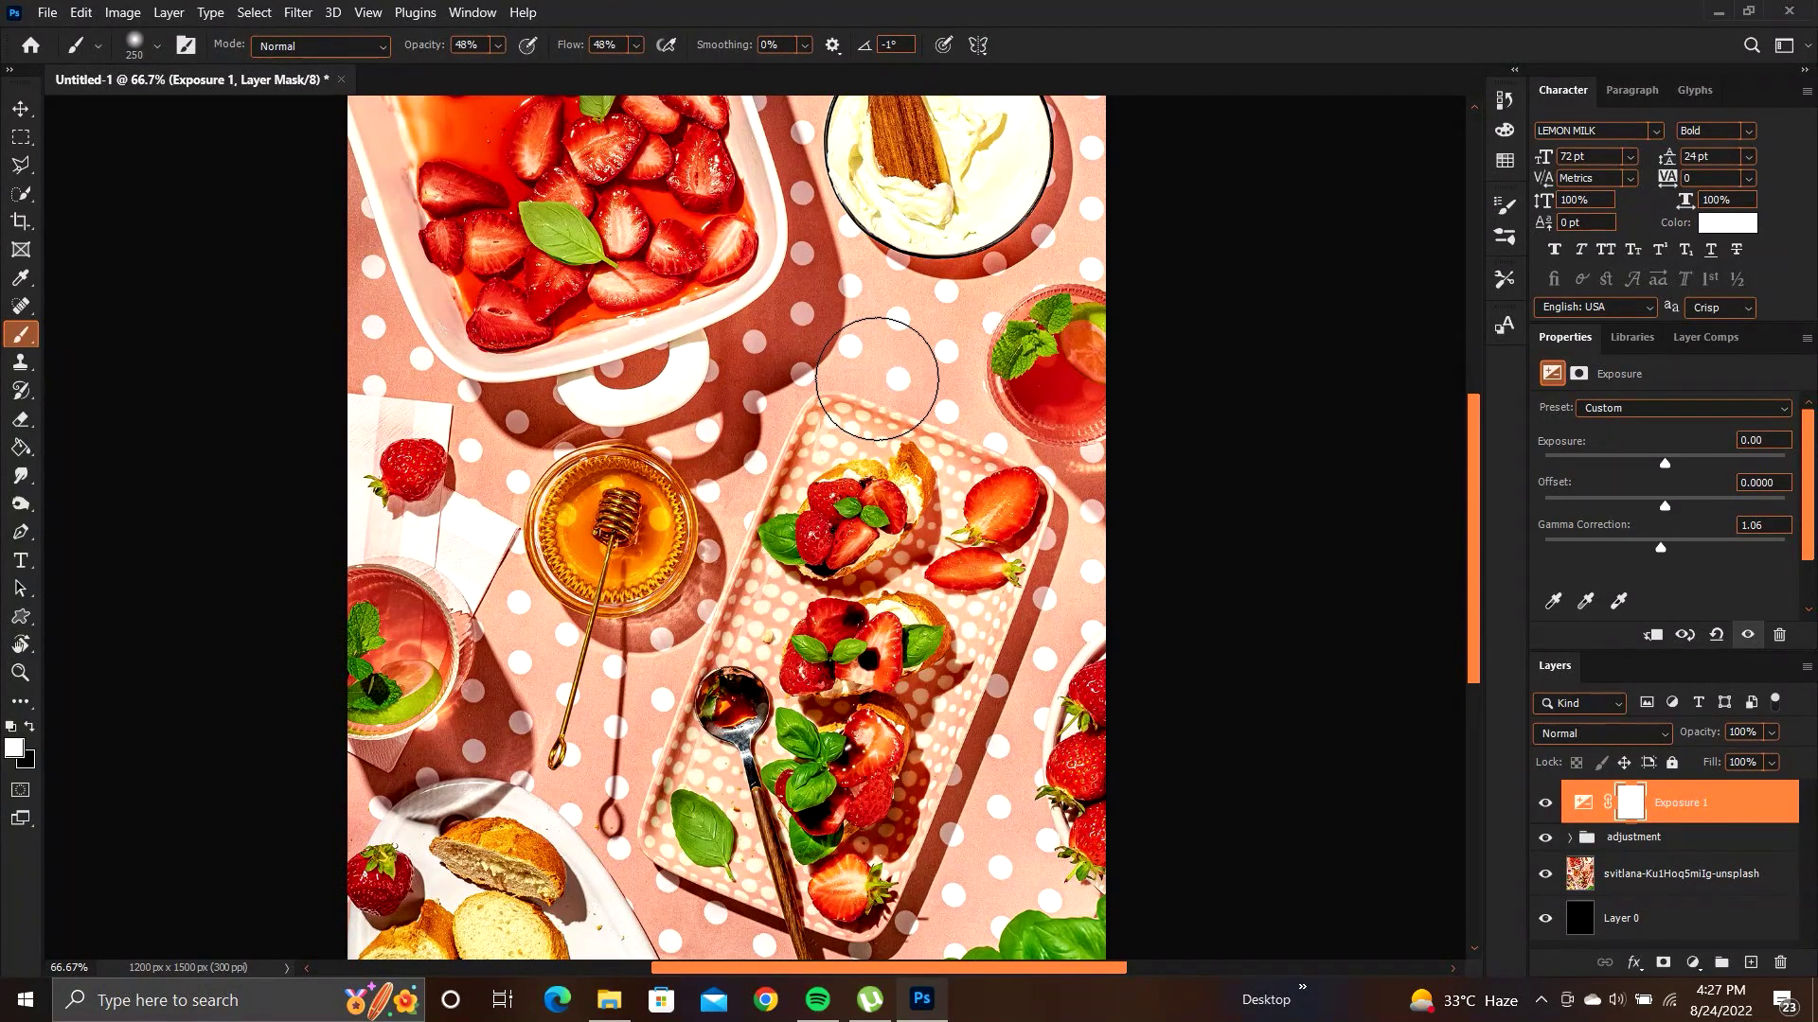
{"action": "scroll", "coordinate": [958, 481], "scroll_direction": "up", "scroll_amount": 3}
{"action": "scroll", "coordinate": [609, 435], "scroll_direction": "down", "scroll_amount": 2}
{"action": "scroll", "coordinate": [609, 432], "scroll_direction": "down", "scroll_amount": 3}
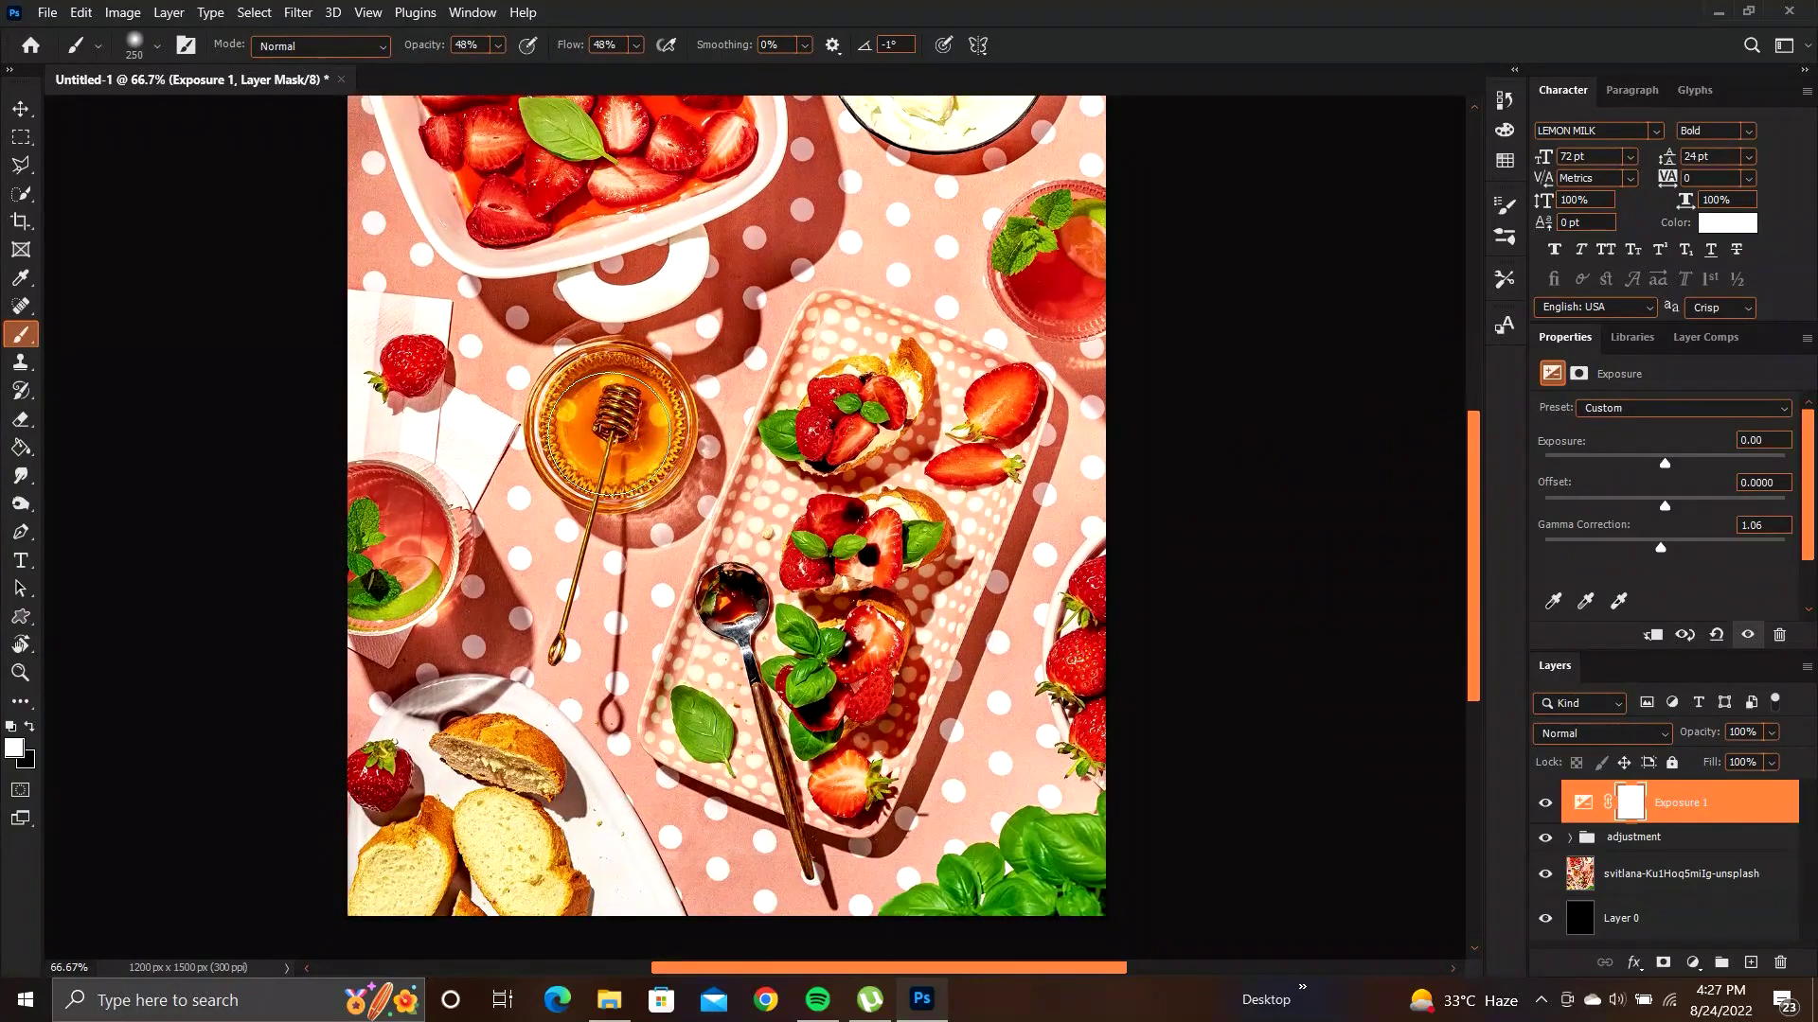
{"action": "scroll", "coordinate": [608, 433], "scroll_direction": "up", "scroll_amount": 2}
{"action": "scroll", "coordinate": [609, 432], "scroll_direction": "up", "scroll_amount": 3}
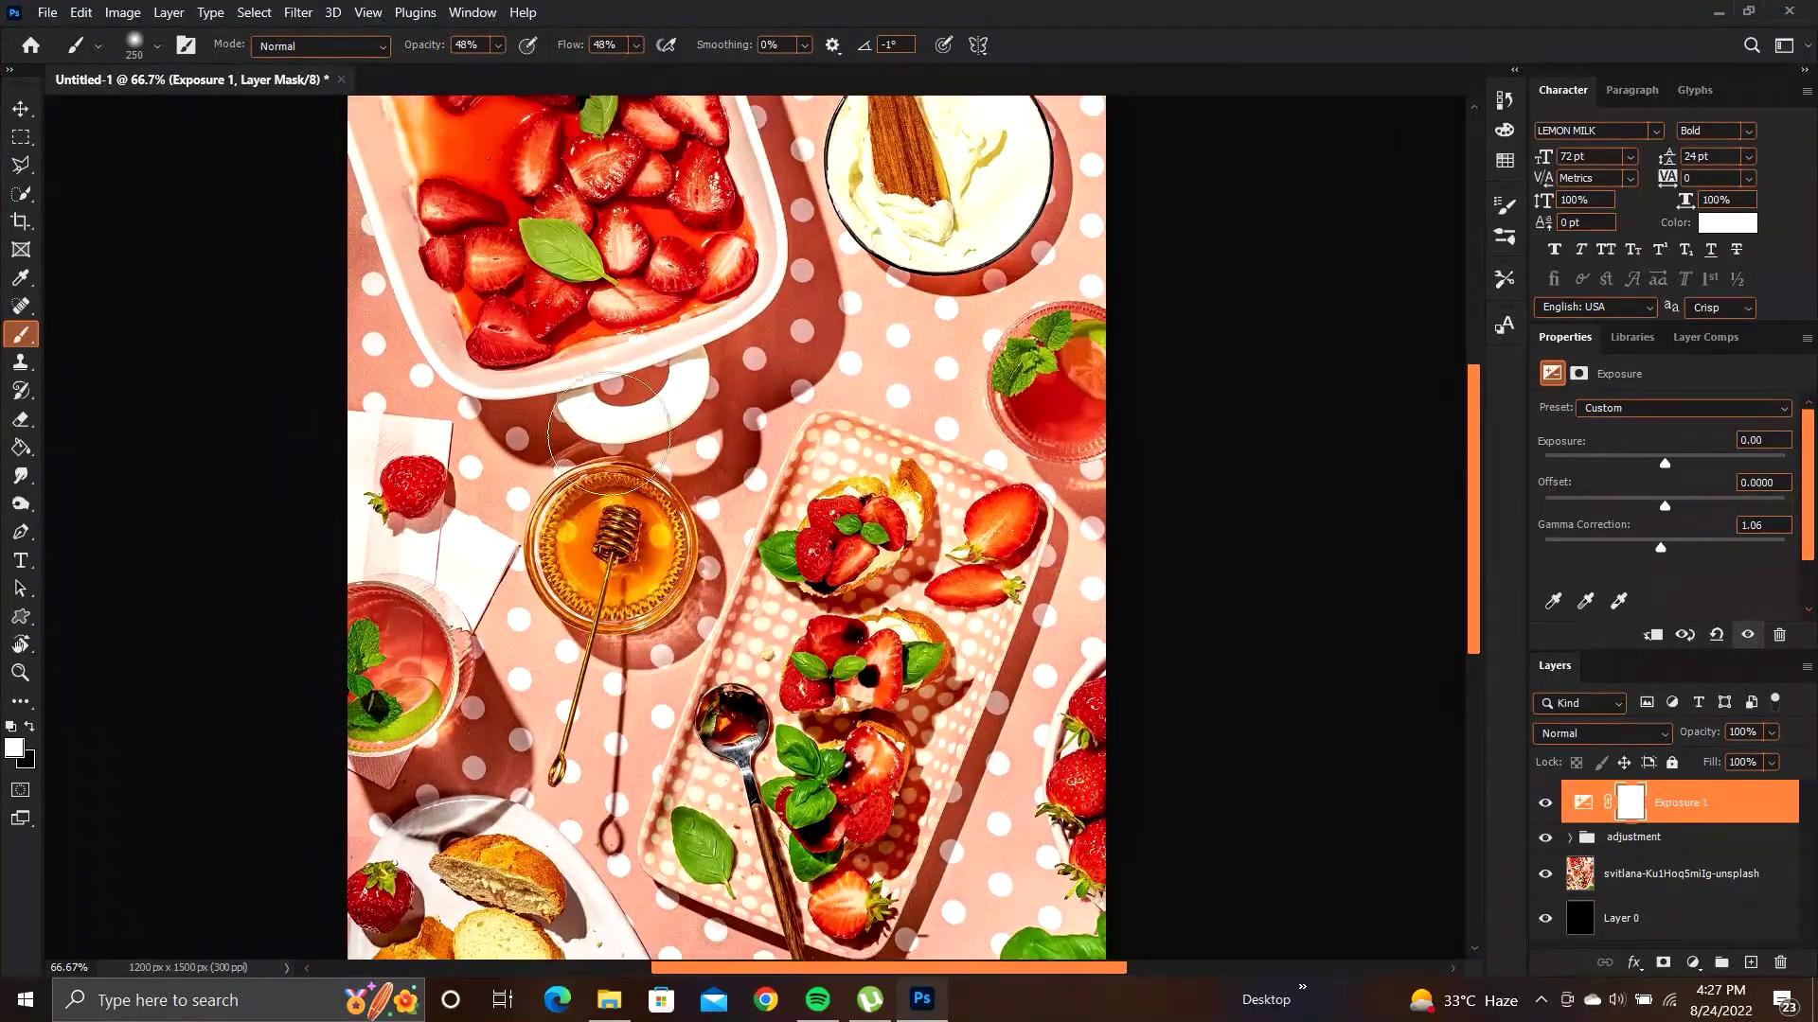